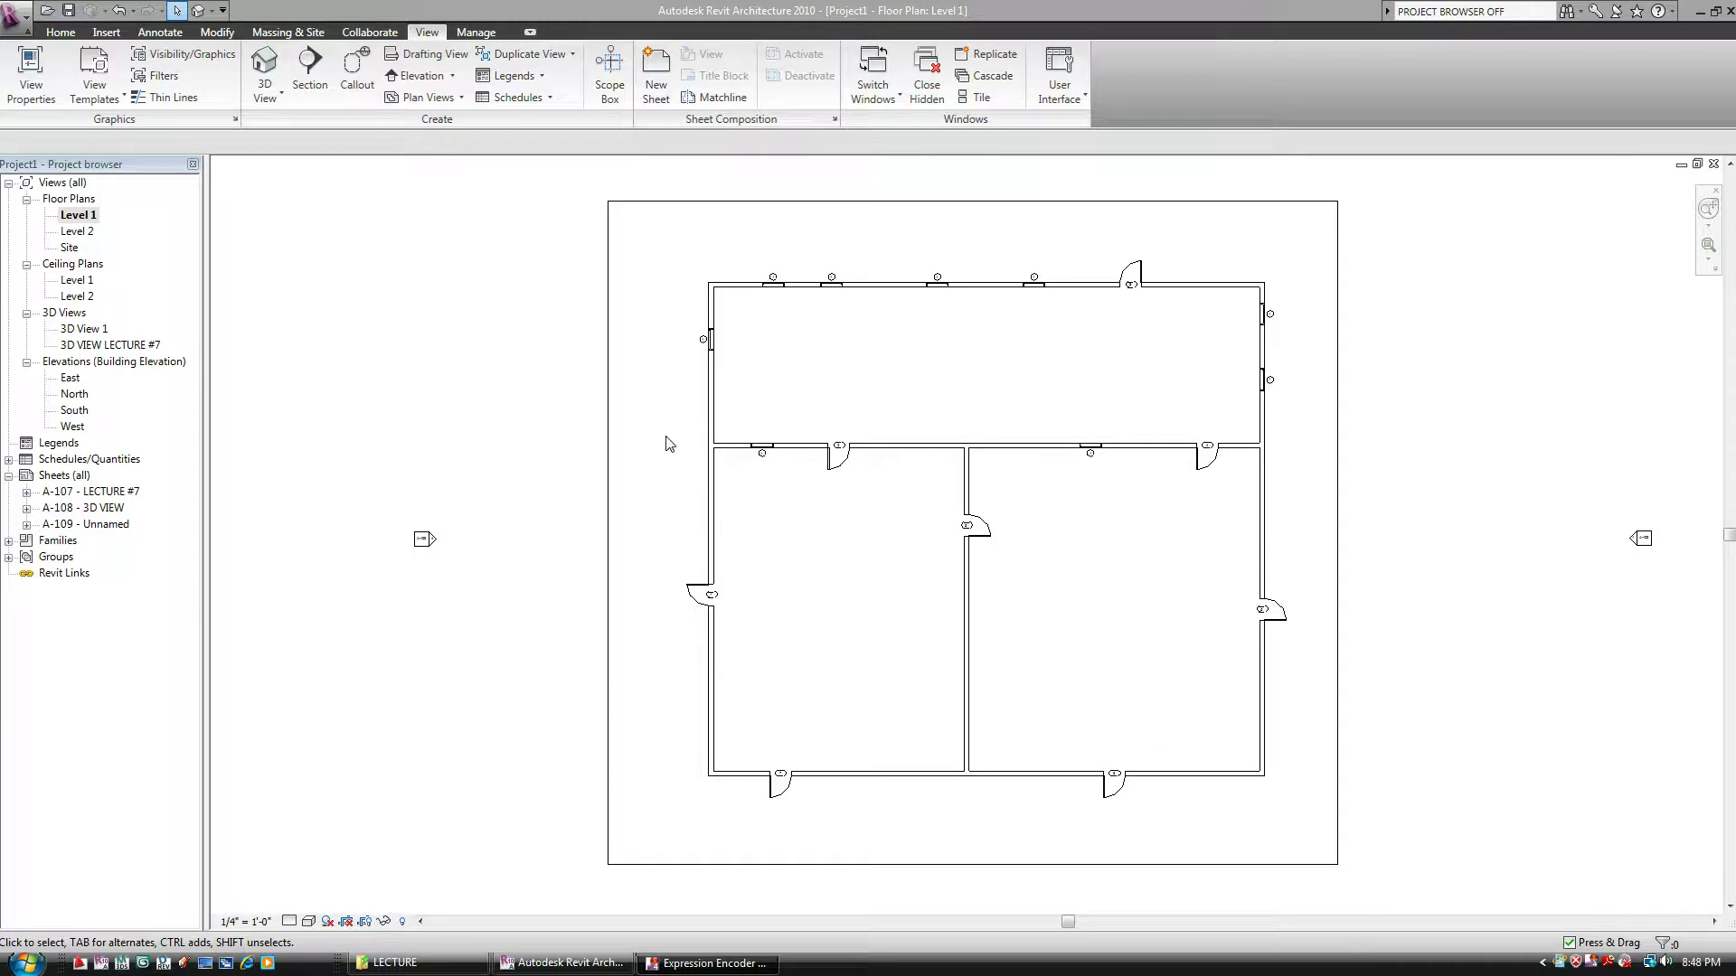
mouse_move(647, 441)
middle_mouse_down()
mouse_move(600, 449)
mouse_move(620, 448)
middle_mouse_up()
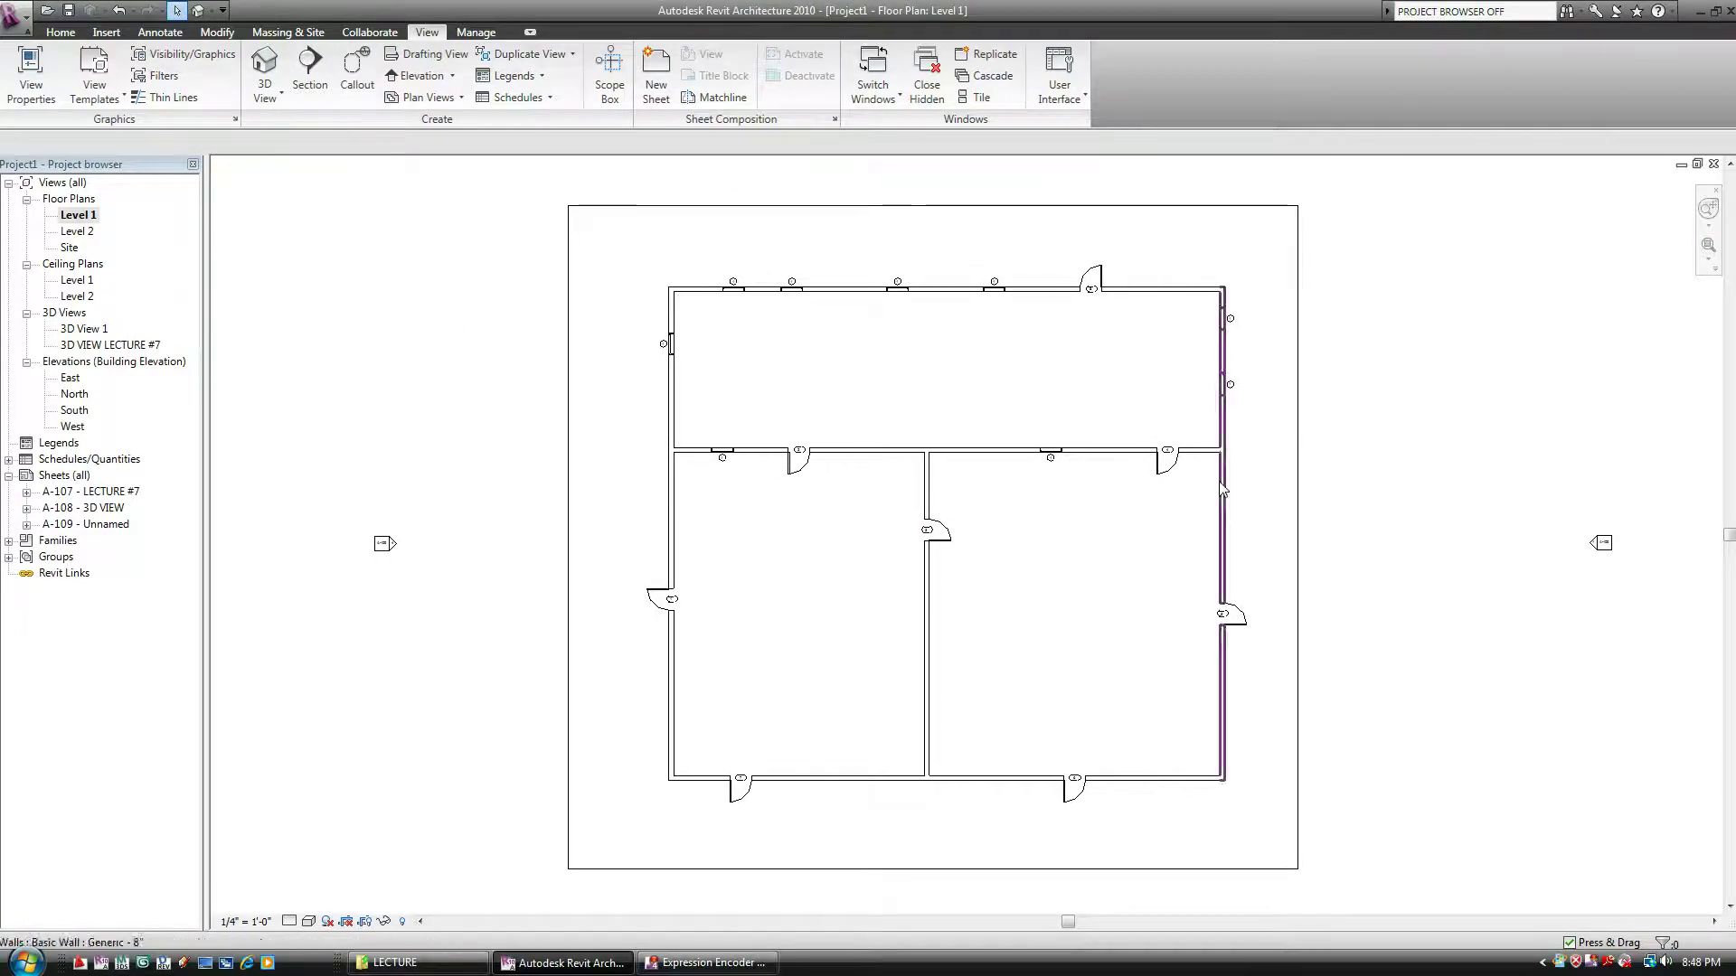
scroll(1125, 436, "up", 3)
scroll(1619, 492, "up", 2)
scroll(1123, 461, "down", 4)
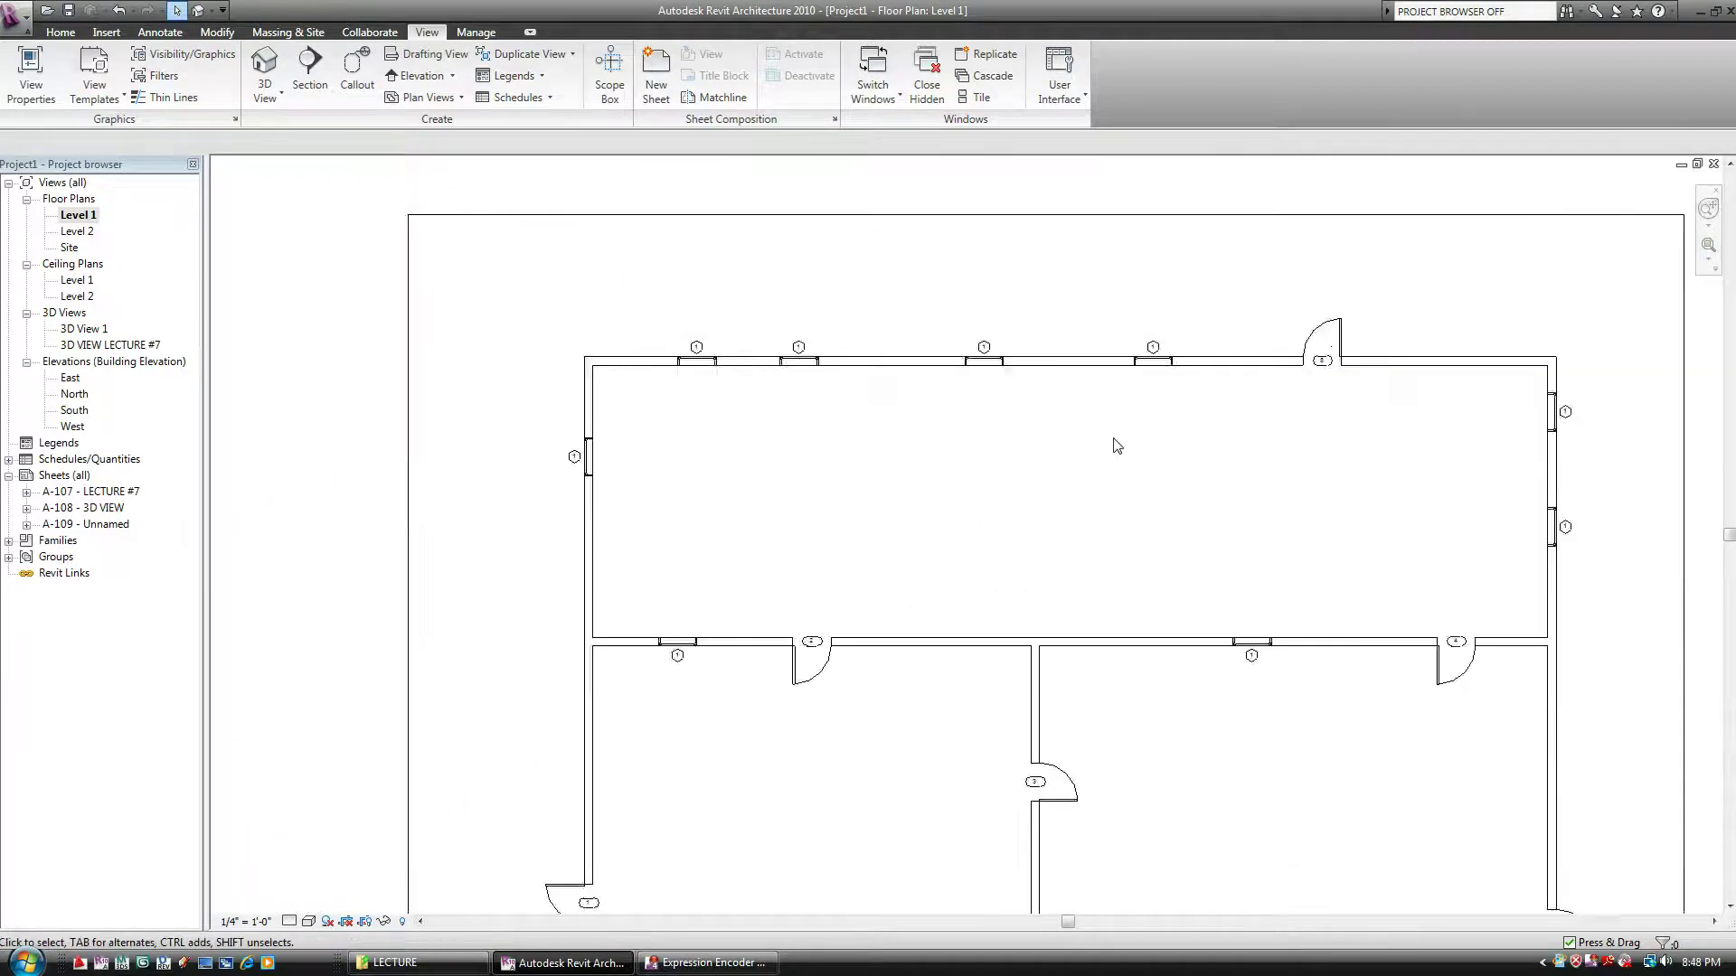
middle_click_drag(1148, 712, 997, 565)
scroll(1062, 555, "down", 1)
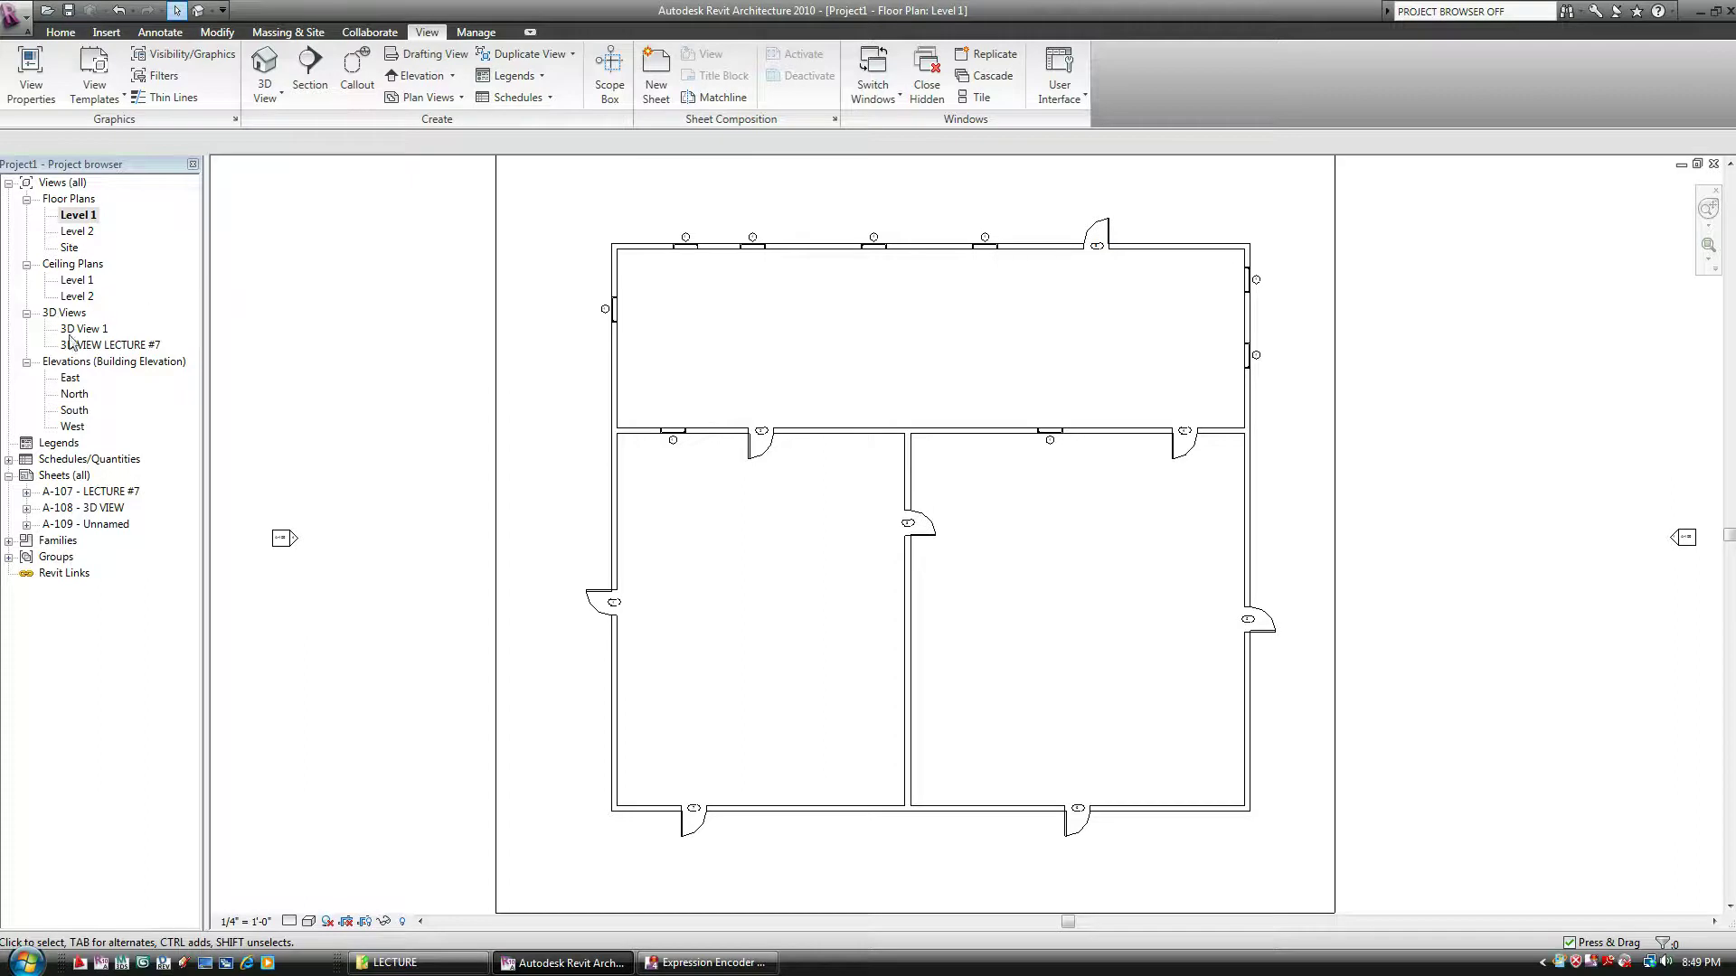
- Open the default 3D view of the building and display it as Shading with Edges
left_click(201, 11)
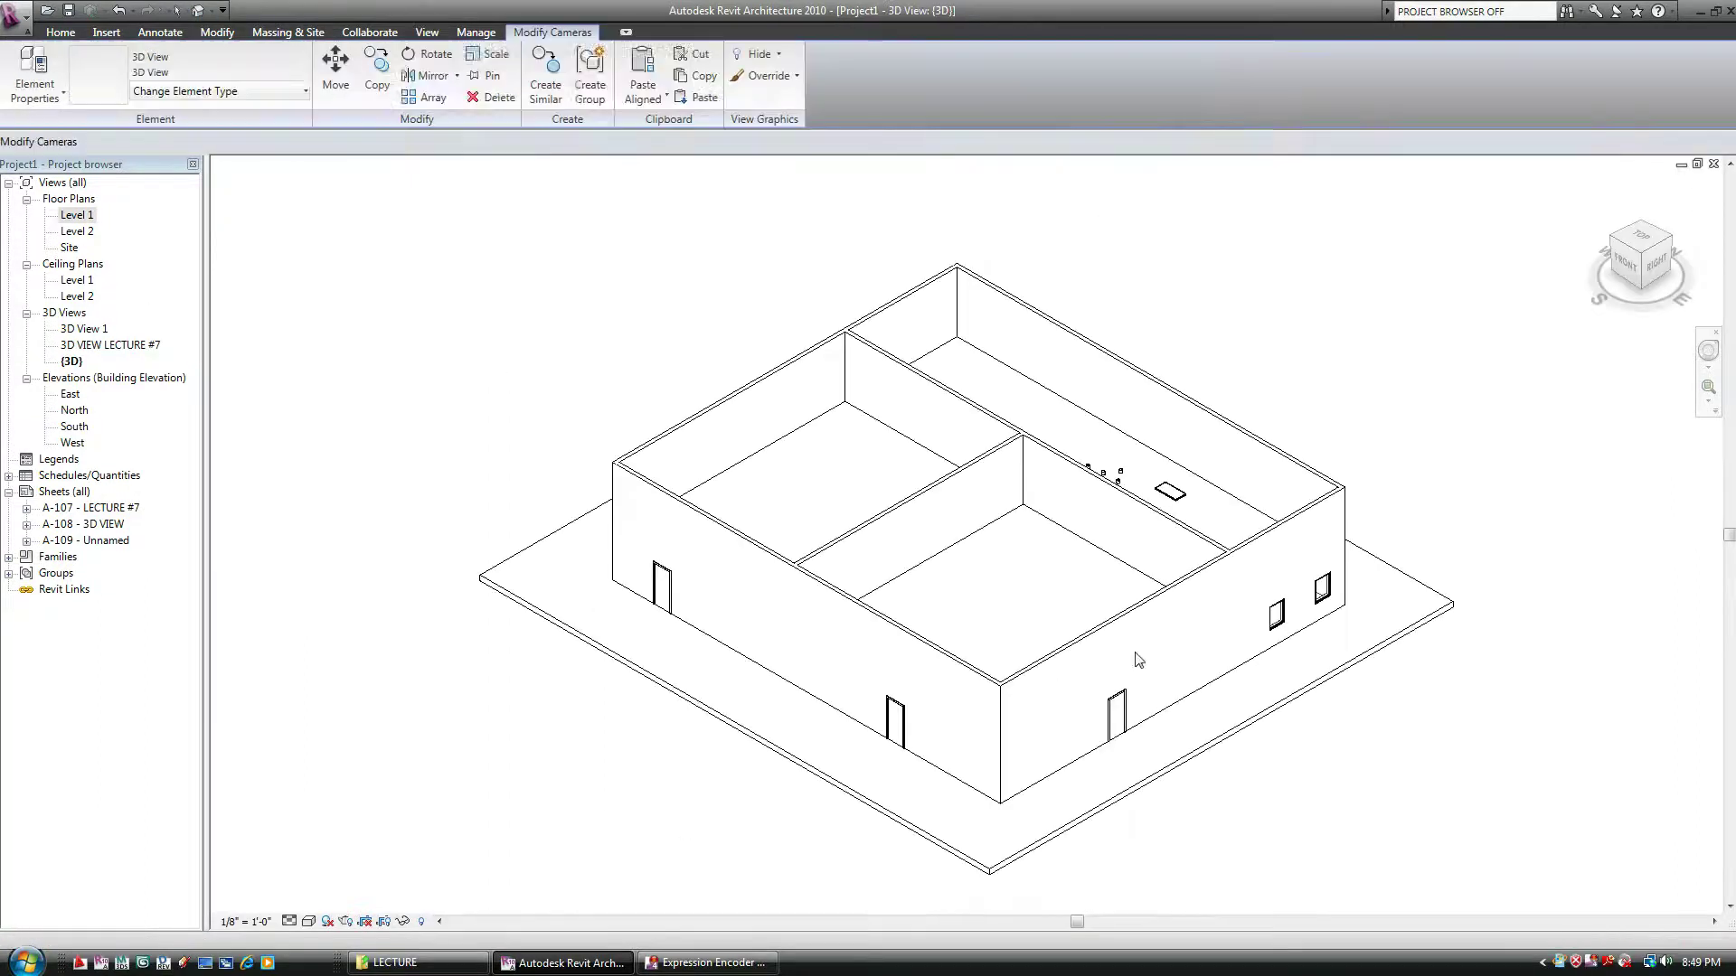
left_click(308, 921)
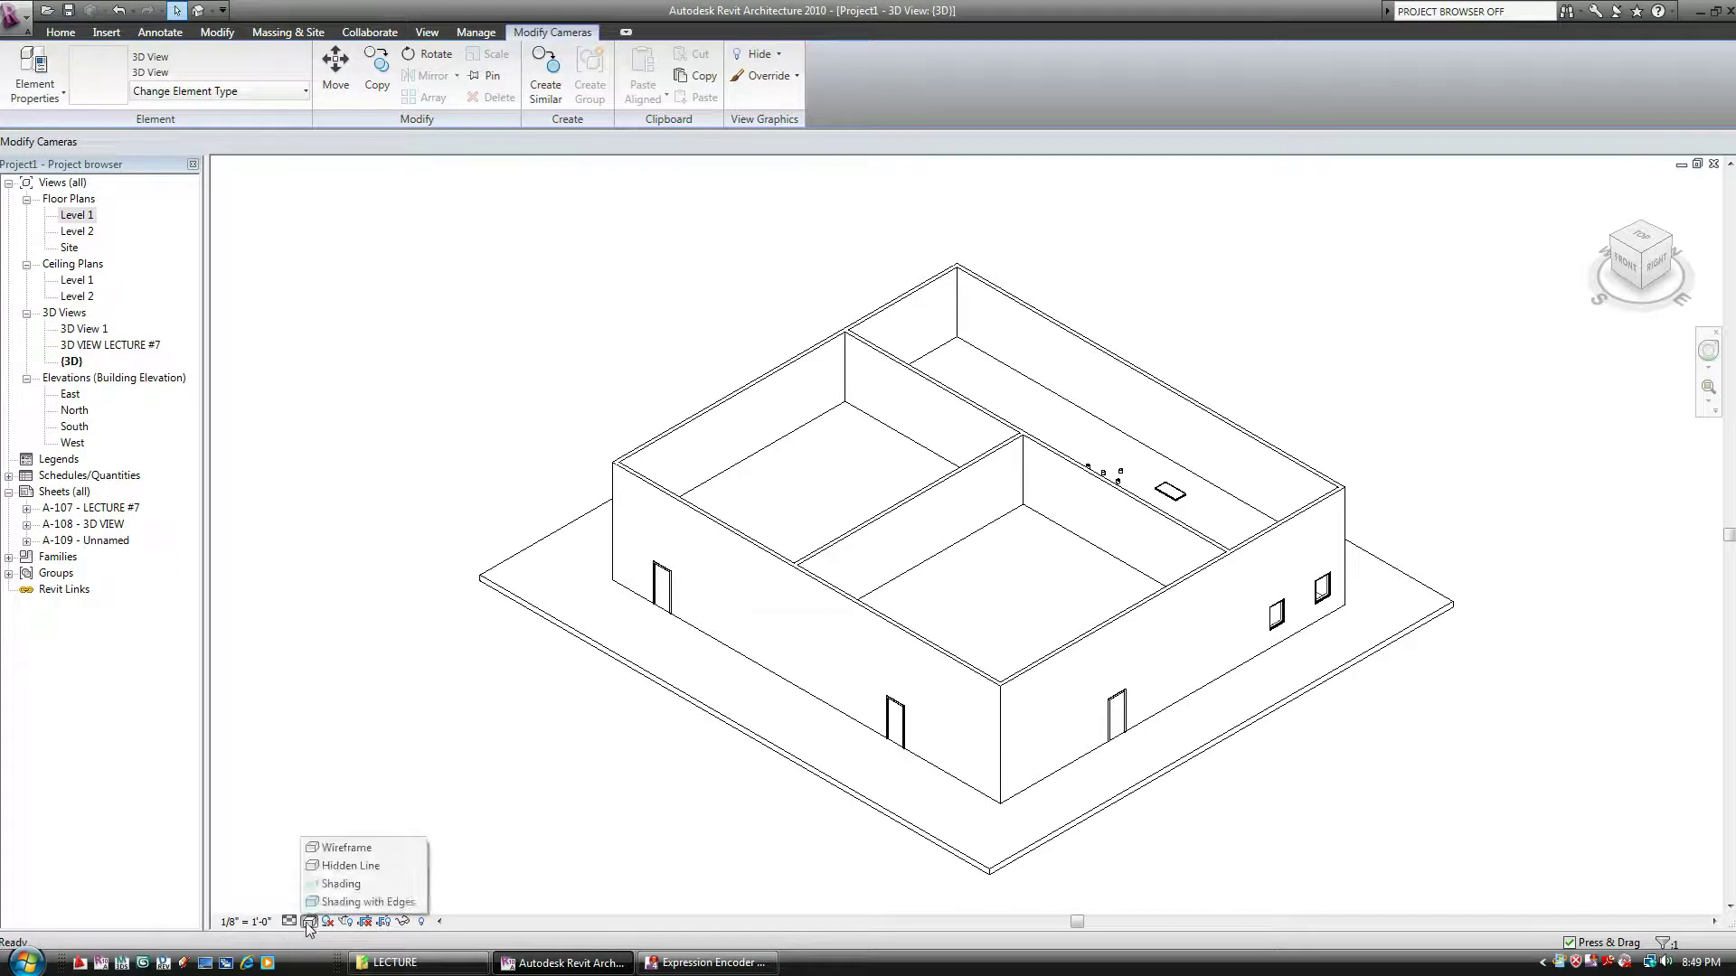
left_click(318, 904)
- Examine the 3D model from several sides, including the ceiling light fixtures in the long north room
middle_click_drag(1197, 822, 1027, 809, "shift")
middle_click_drag(1290, 727, 1109, 796, "shift")
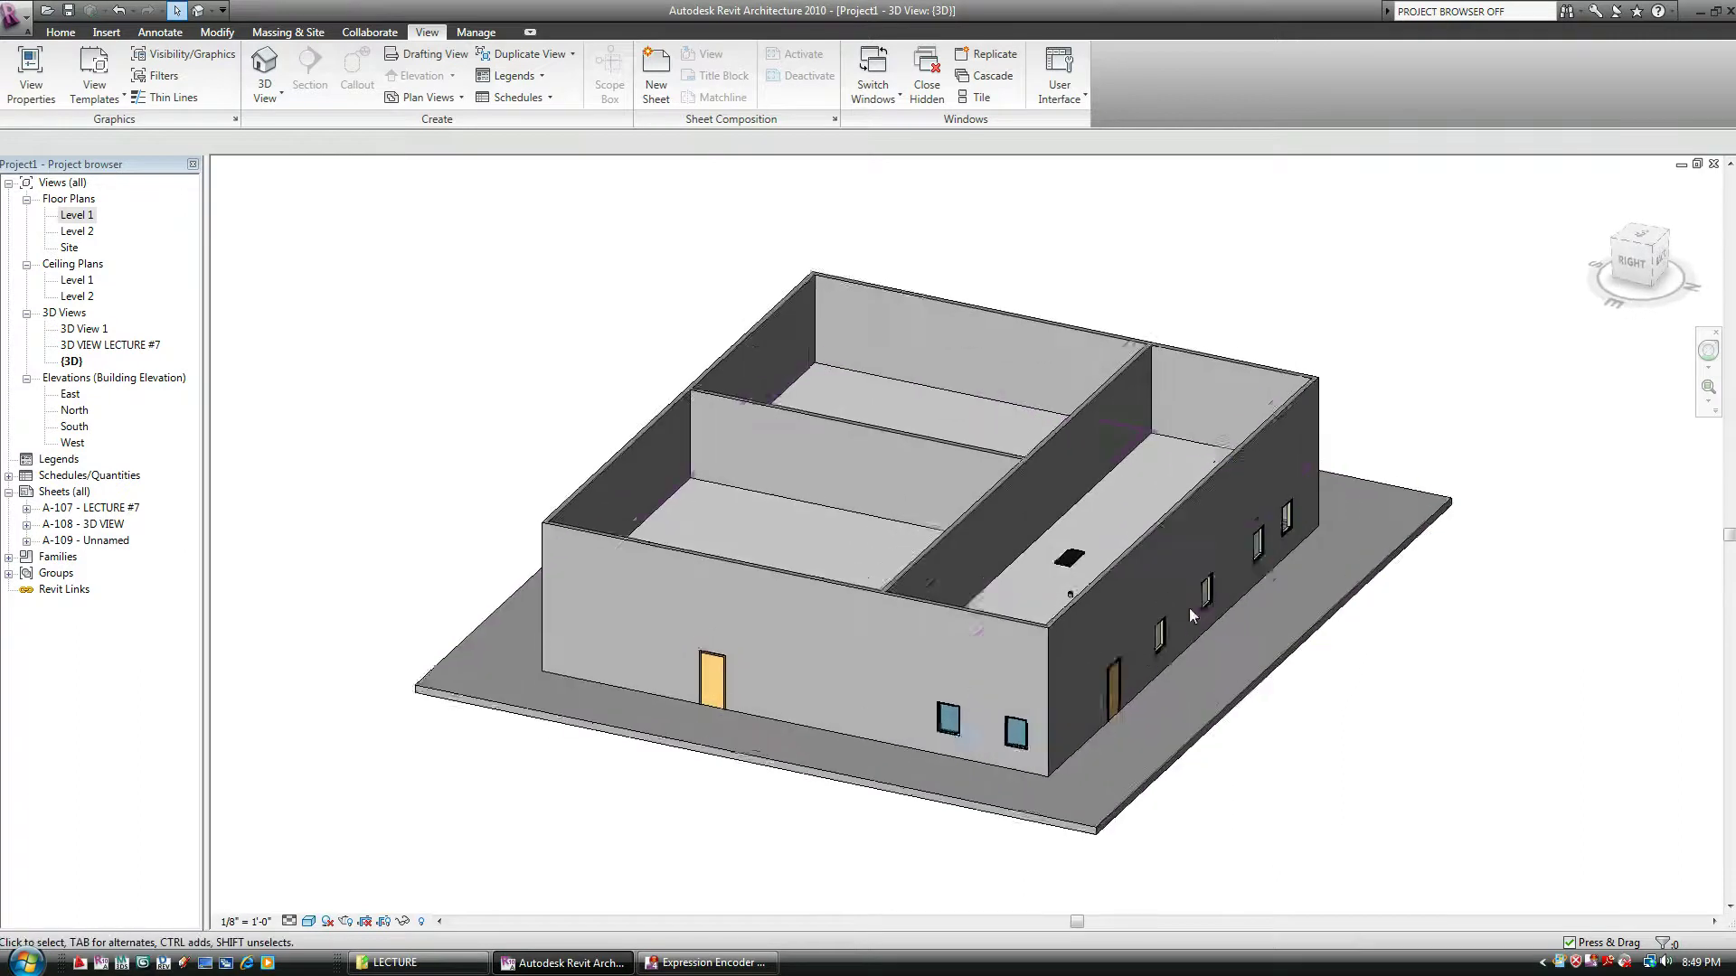
scroll(1051, 533, "up", 4)
middle_click_drag(1050, 534, 1193, 620, "shift")
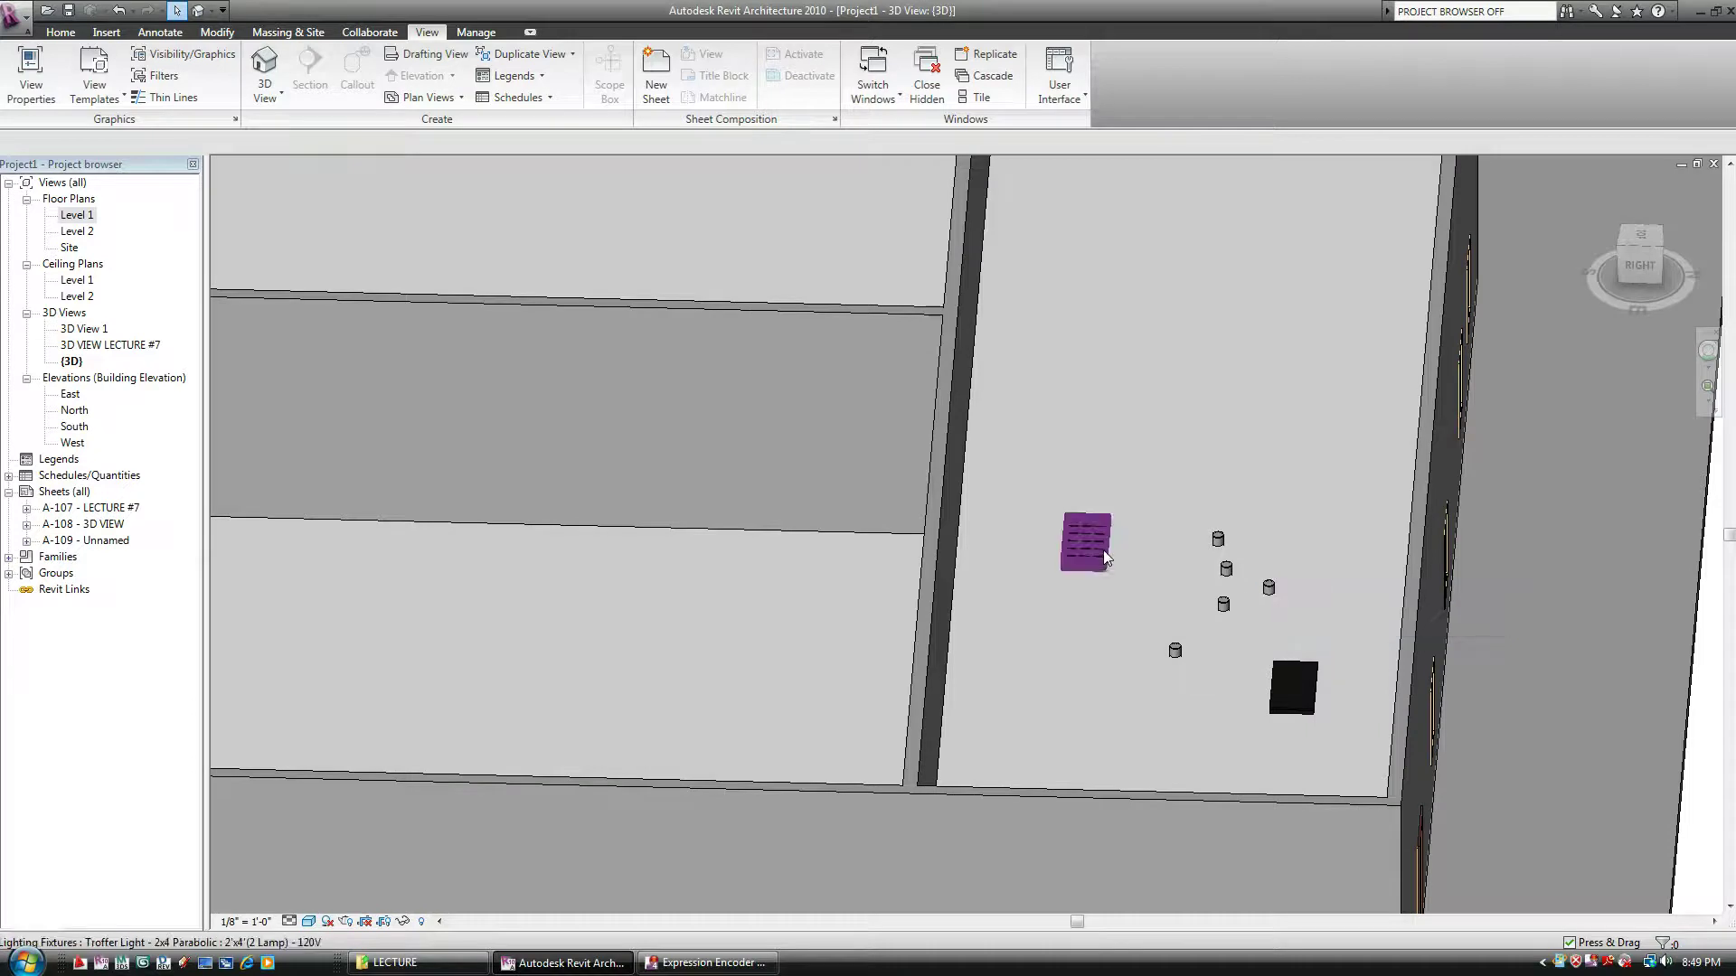
scroll(1101, 551, "down", 7)
middle_click_drag(1466, 776, 1257, 695, "shift")
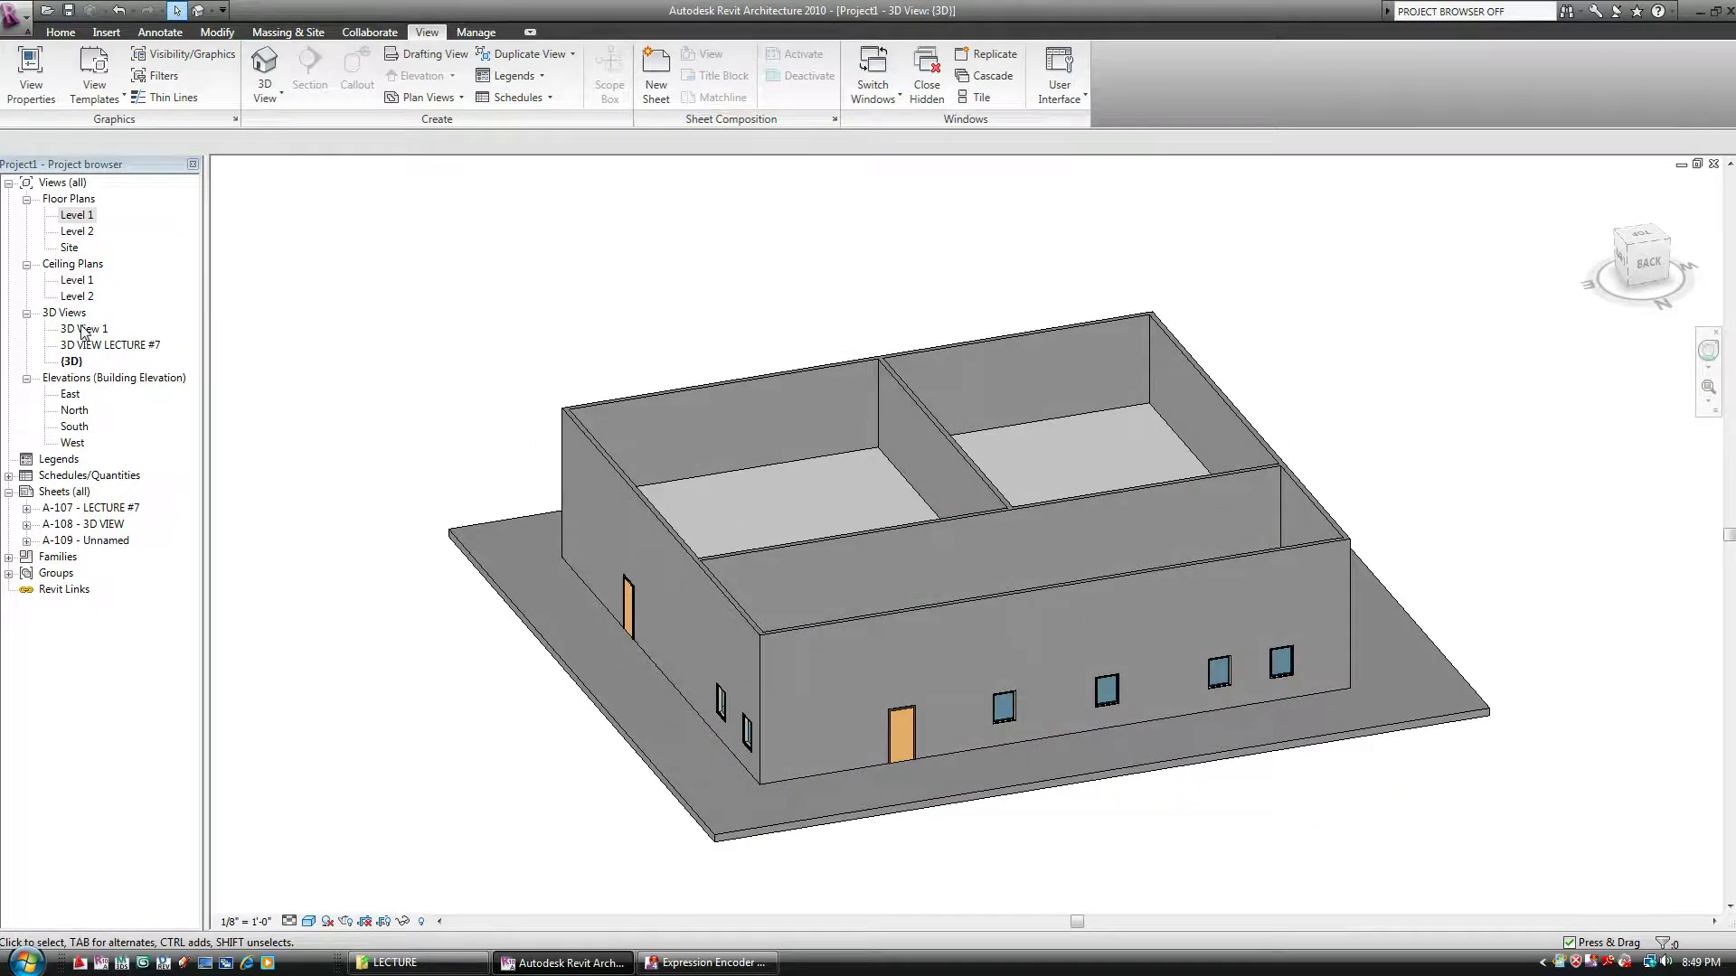
- Compare the interior perspective 3D View 1 with the Level 1 reflected ceiling plan, finishing on the ceiling plan
double_click(83, 329)
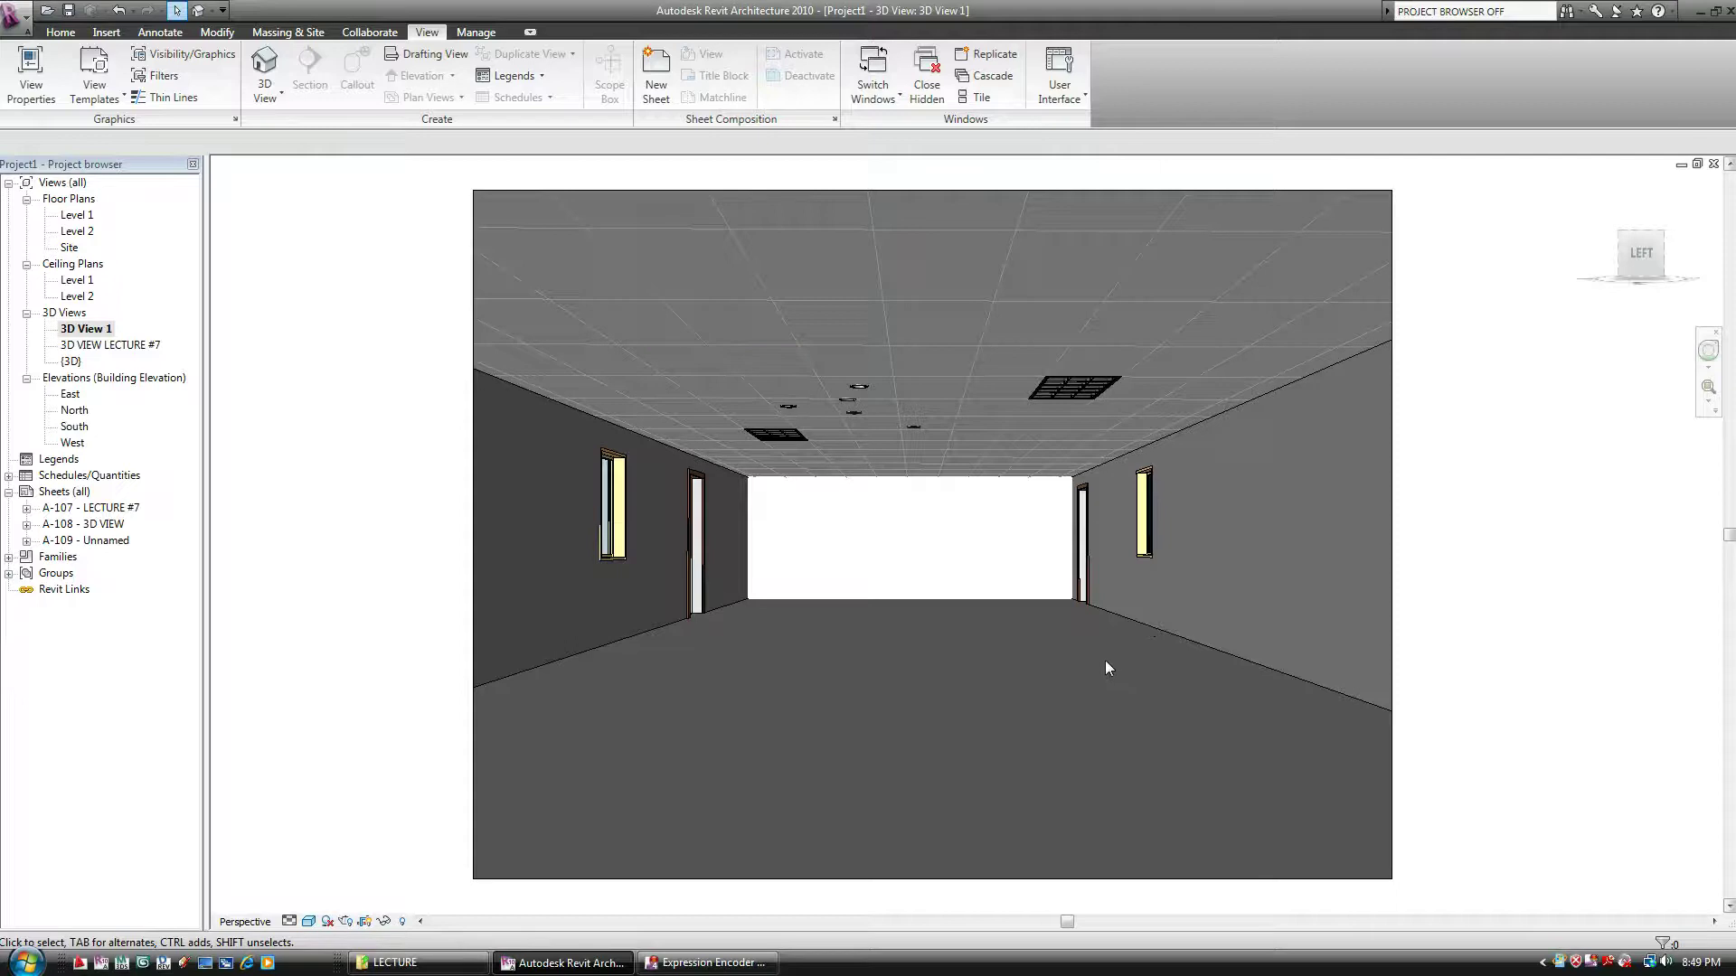
double_click(78, 280)
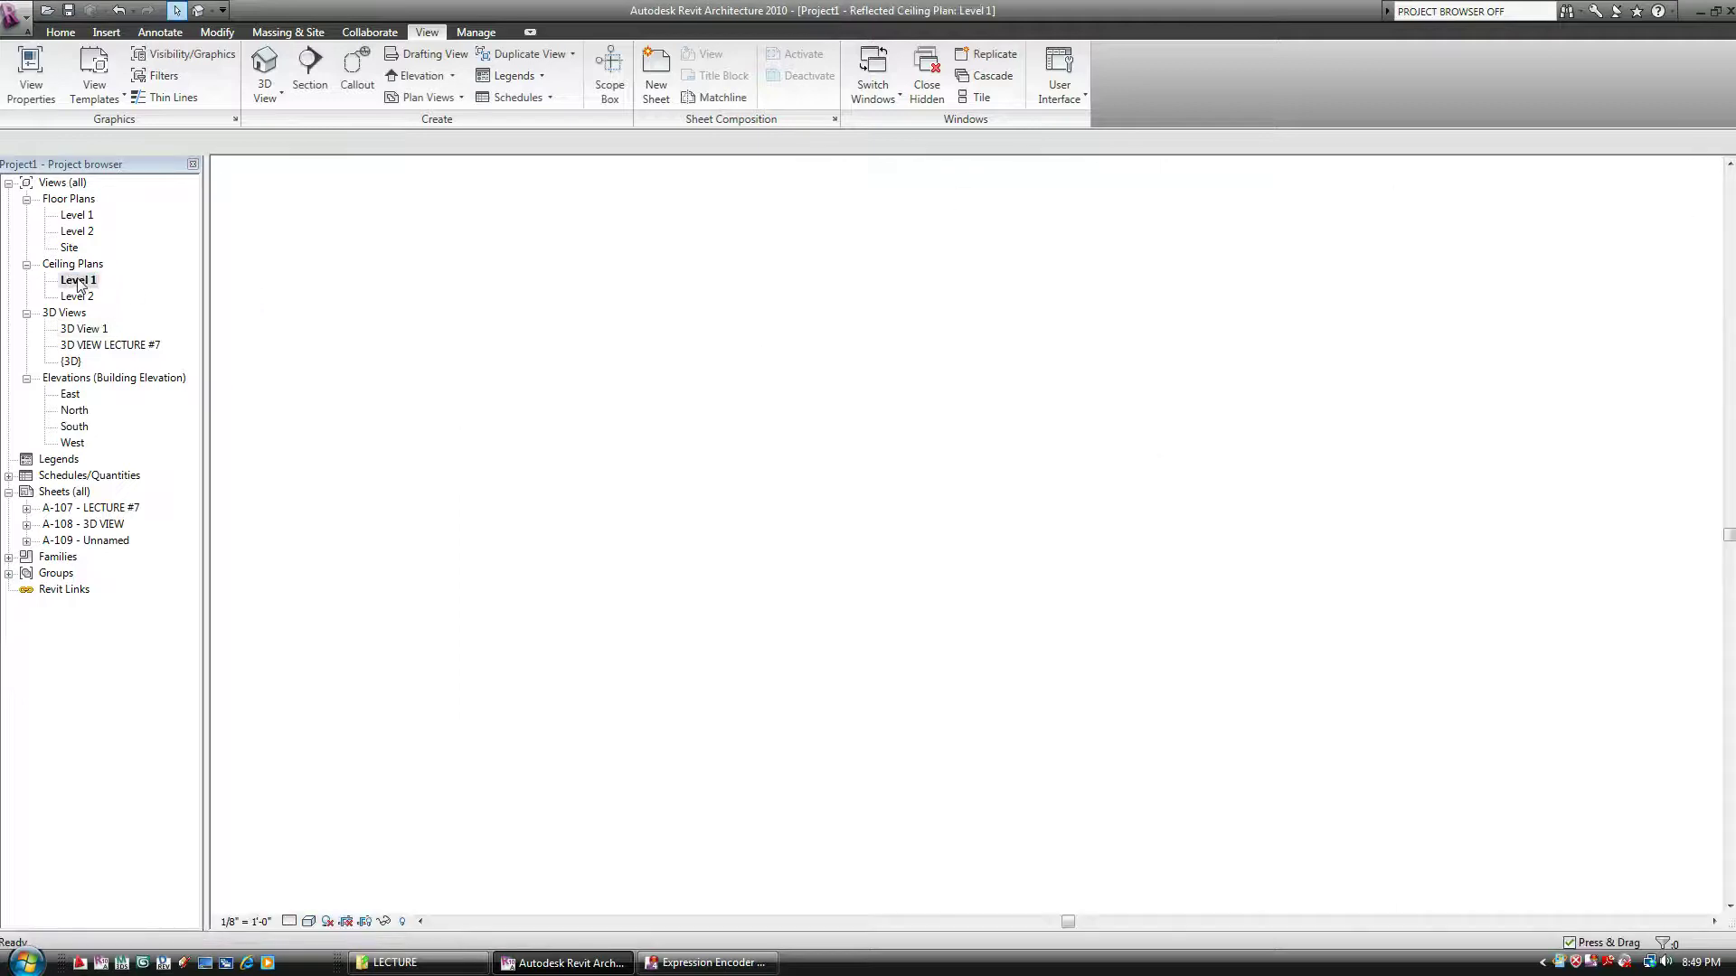
scroll(789, 360, "up", 3)
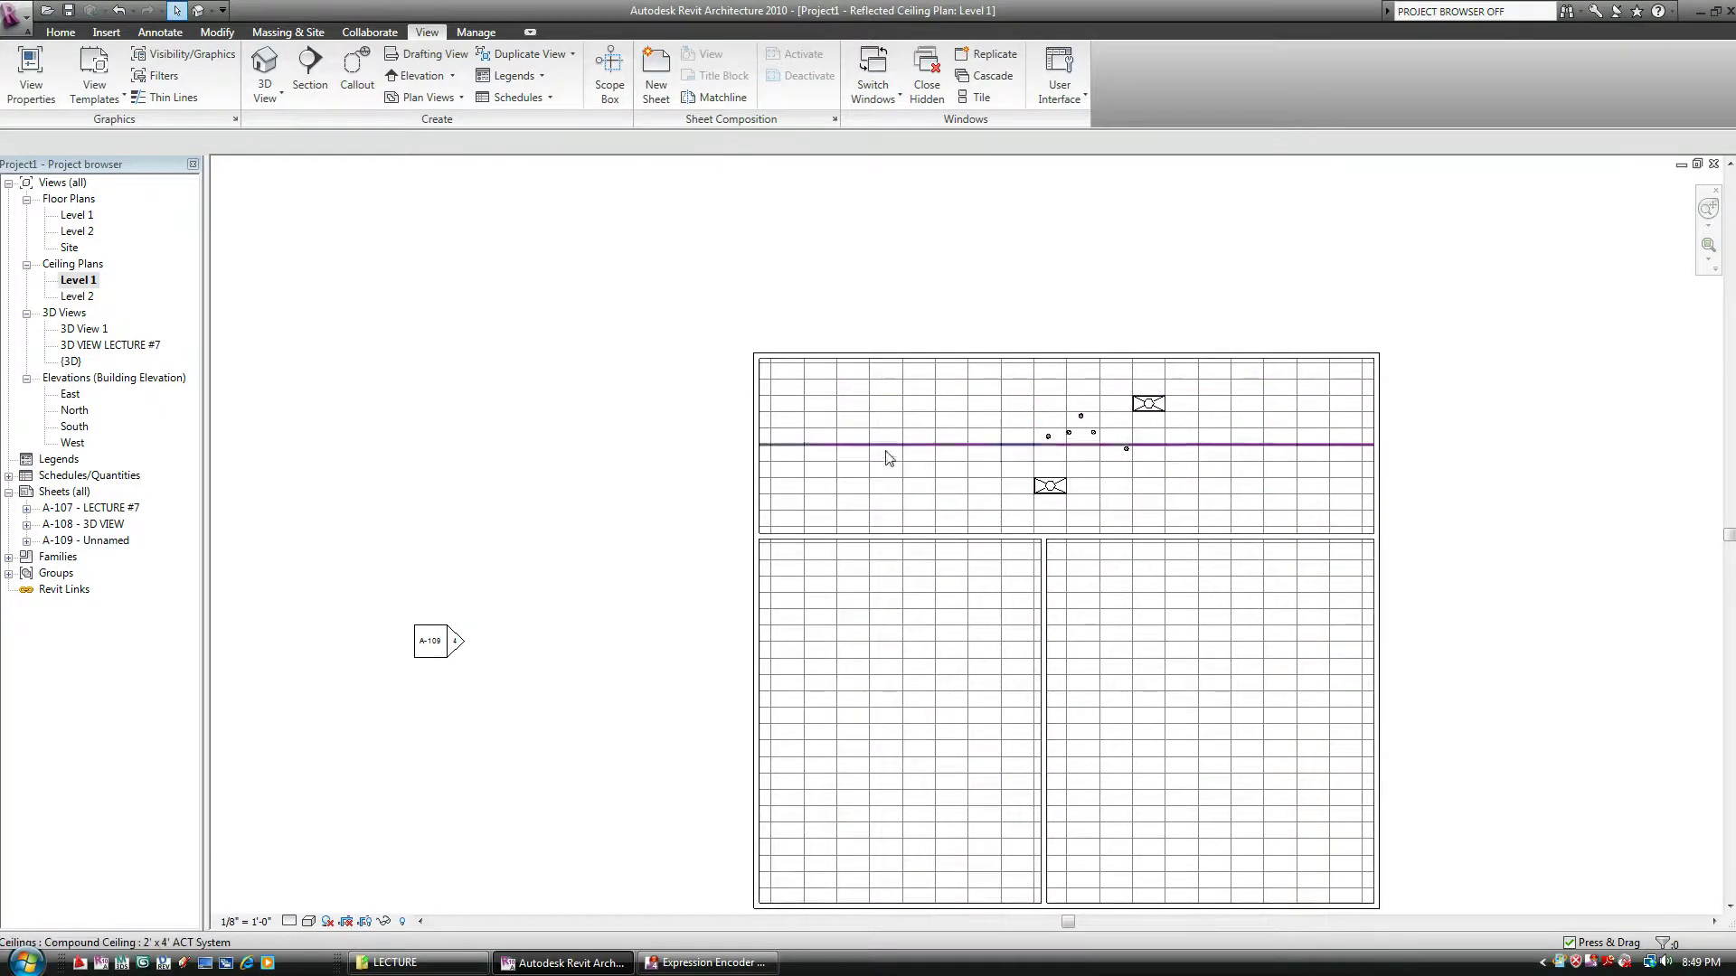
double_click(79, 329)
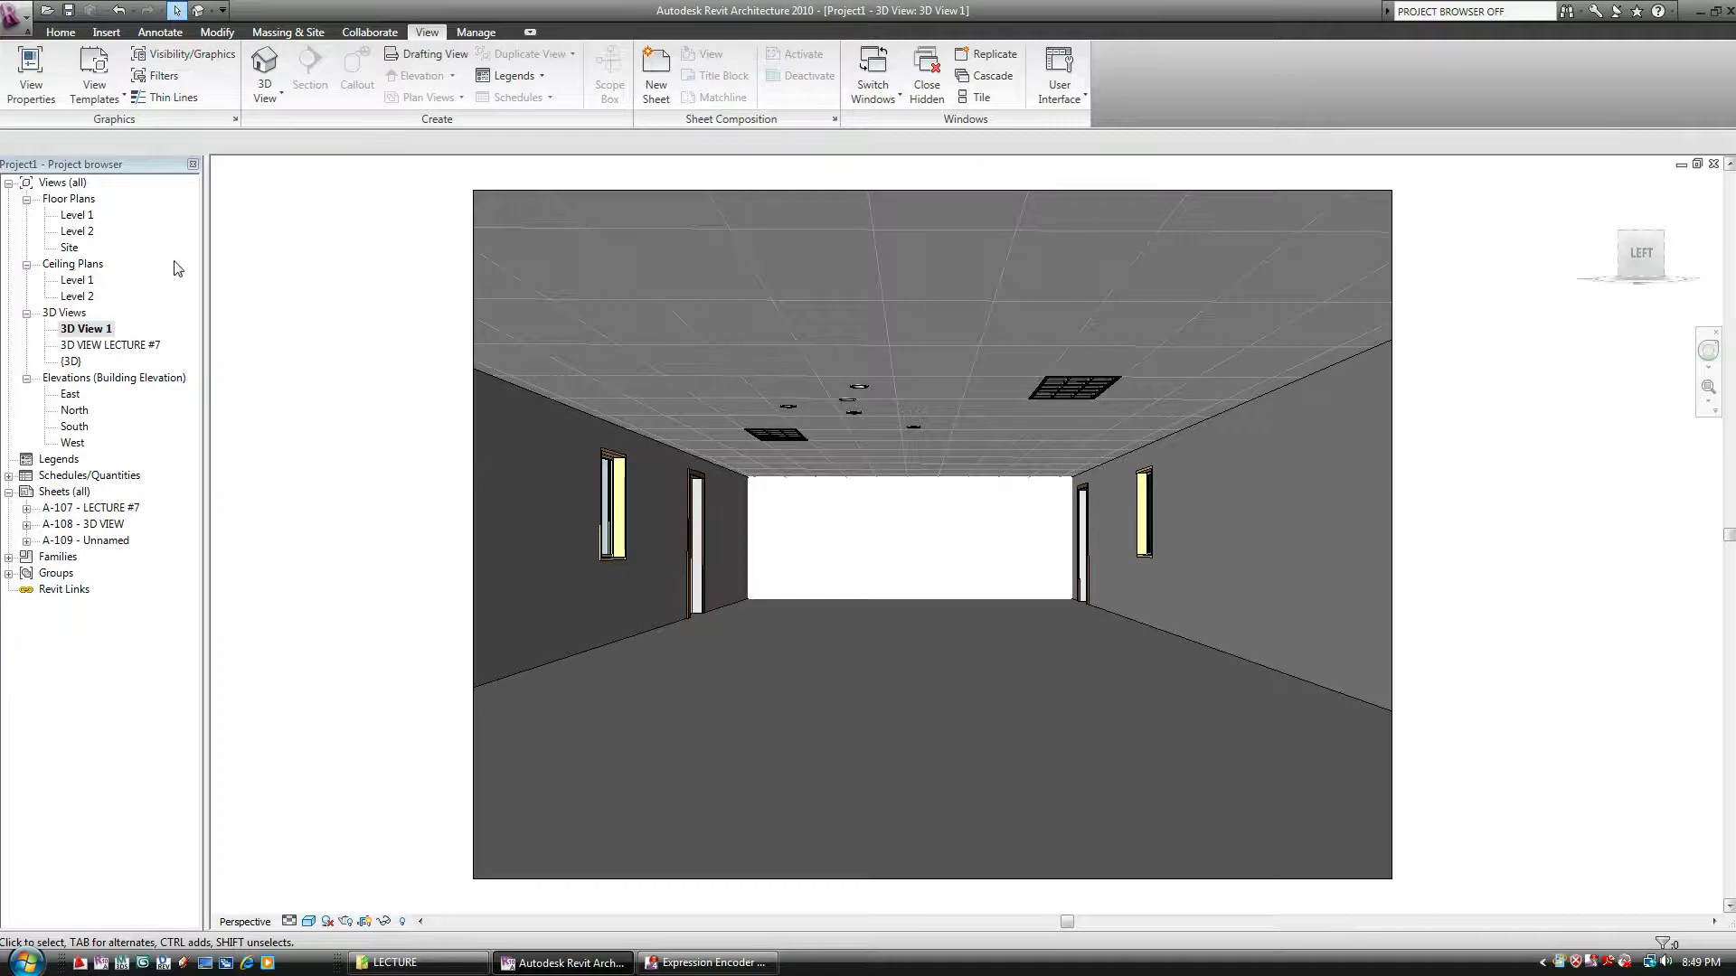
double_click(74, 281)
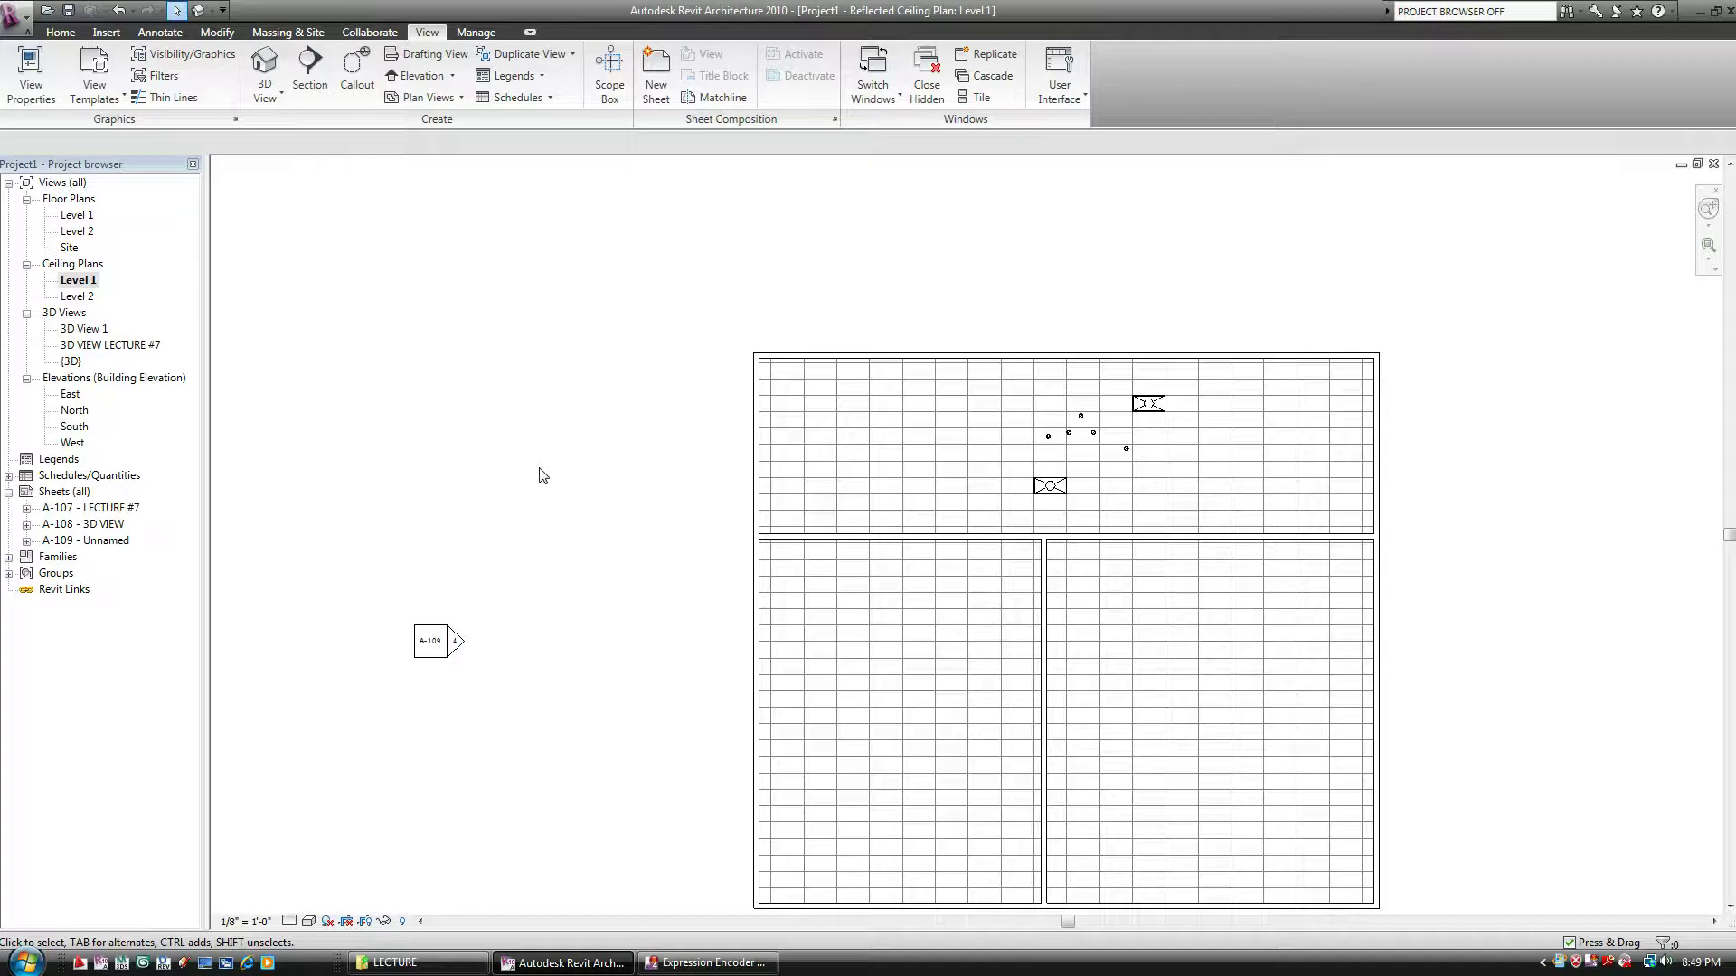
middle_click_drag(609, 473, 532, 412)
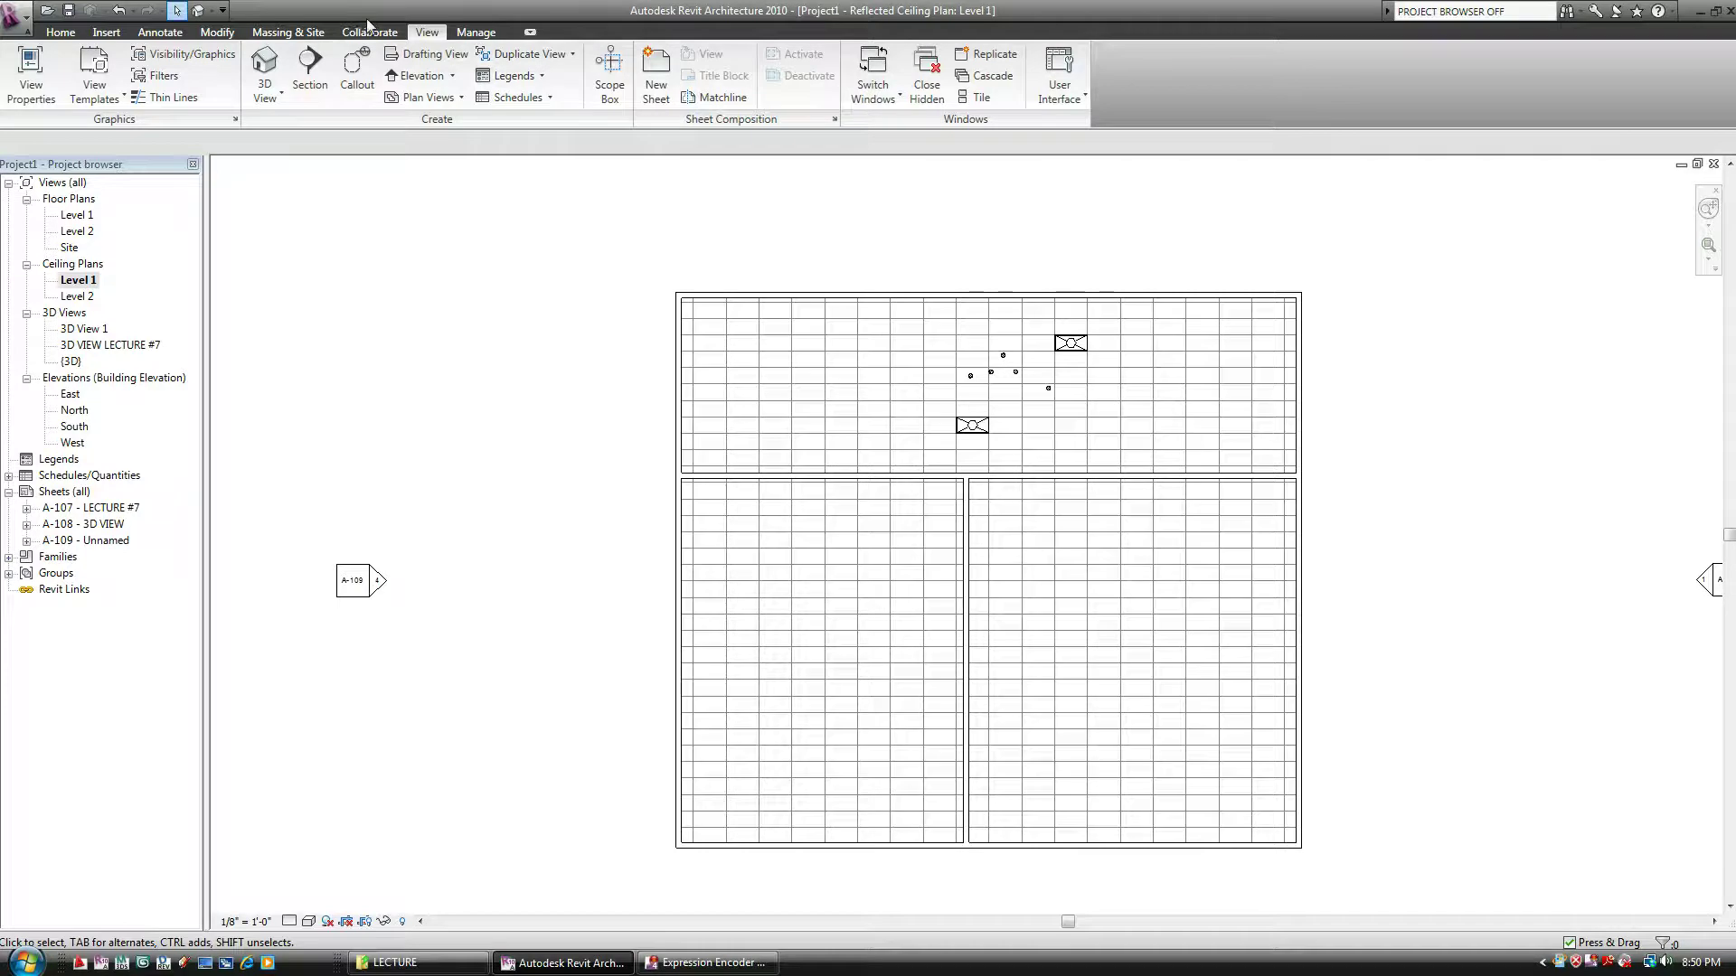
left_click(214, 11)
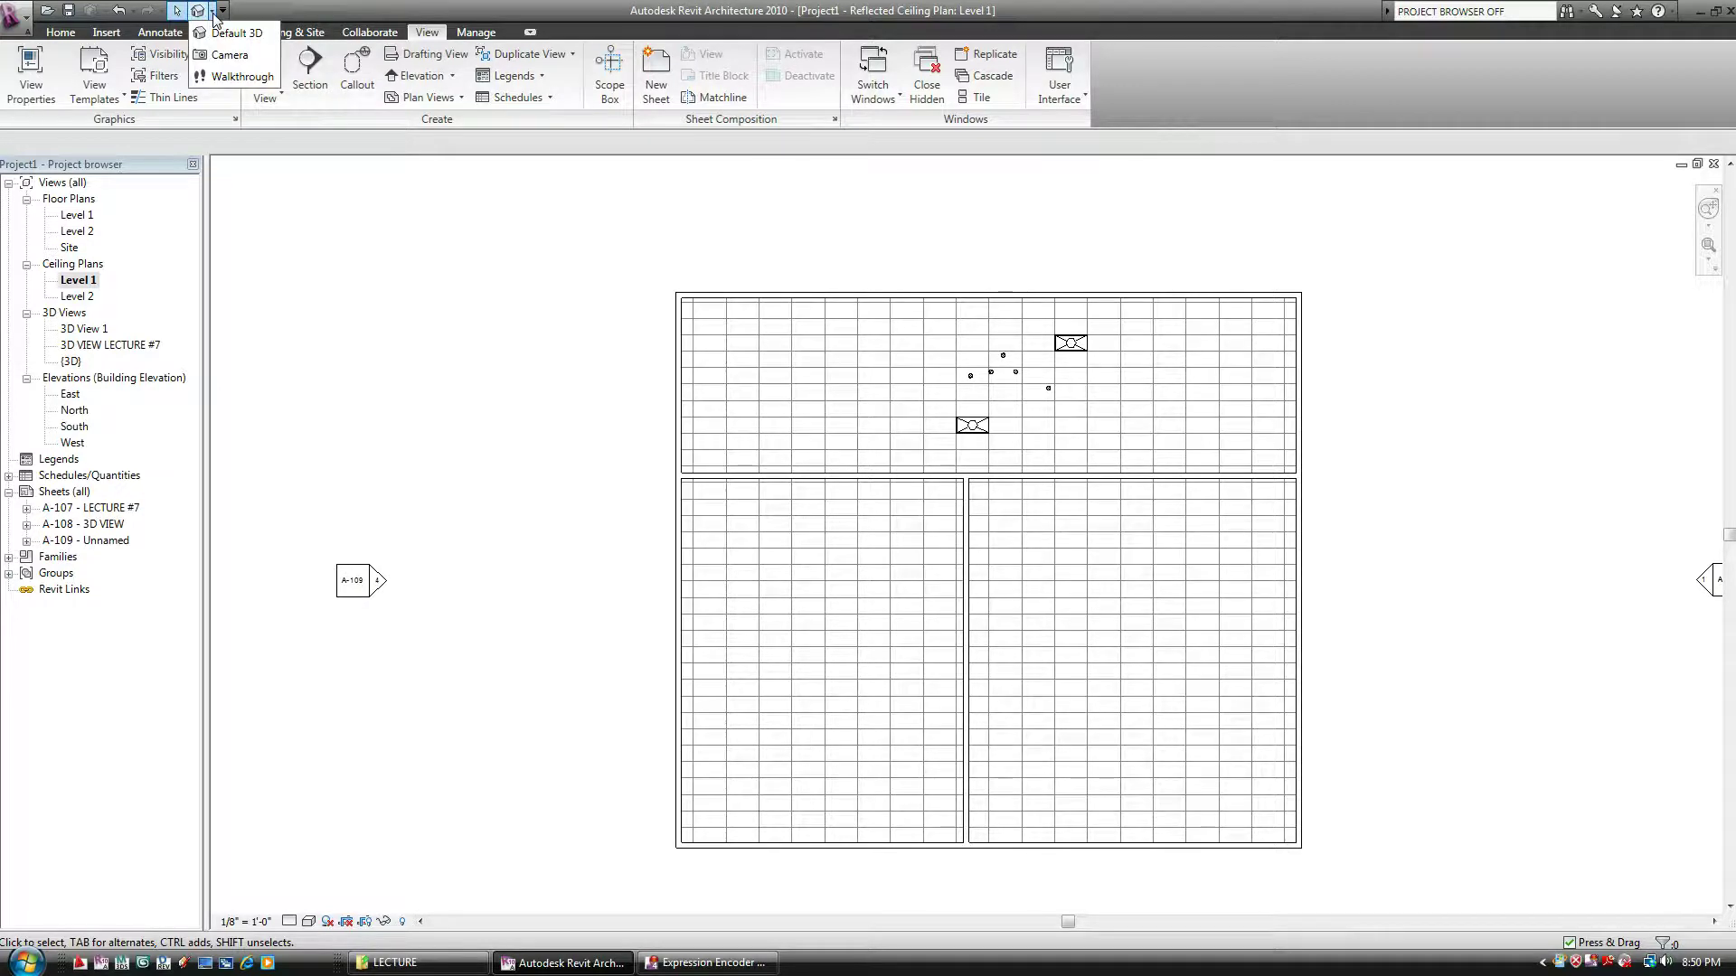
left_click(222, 10)
left_click(222, 10)
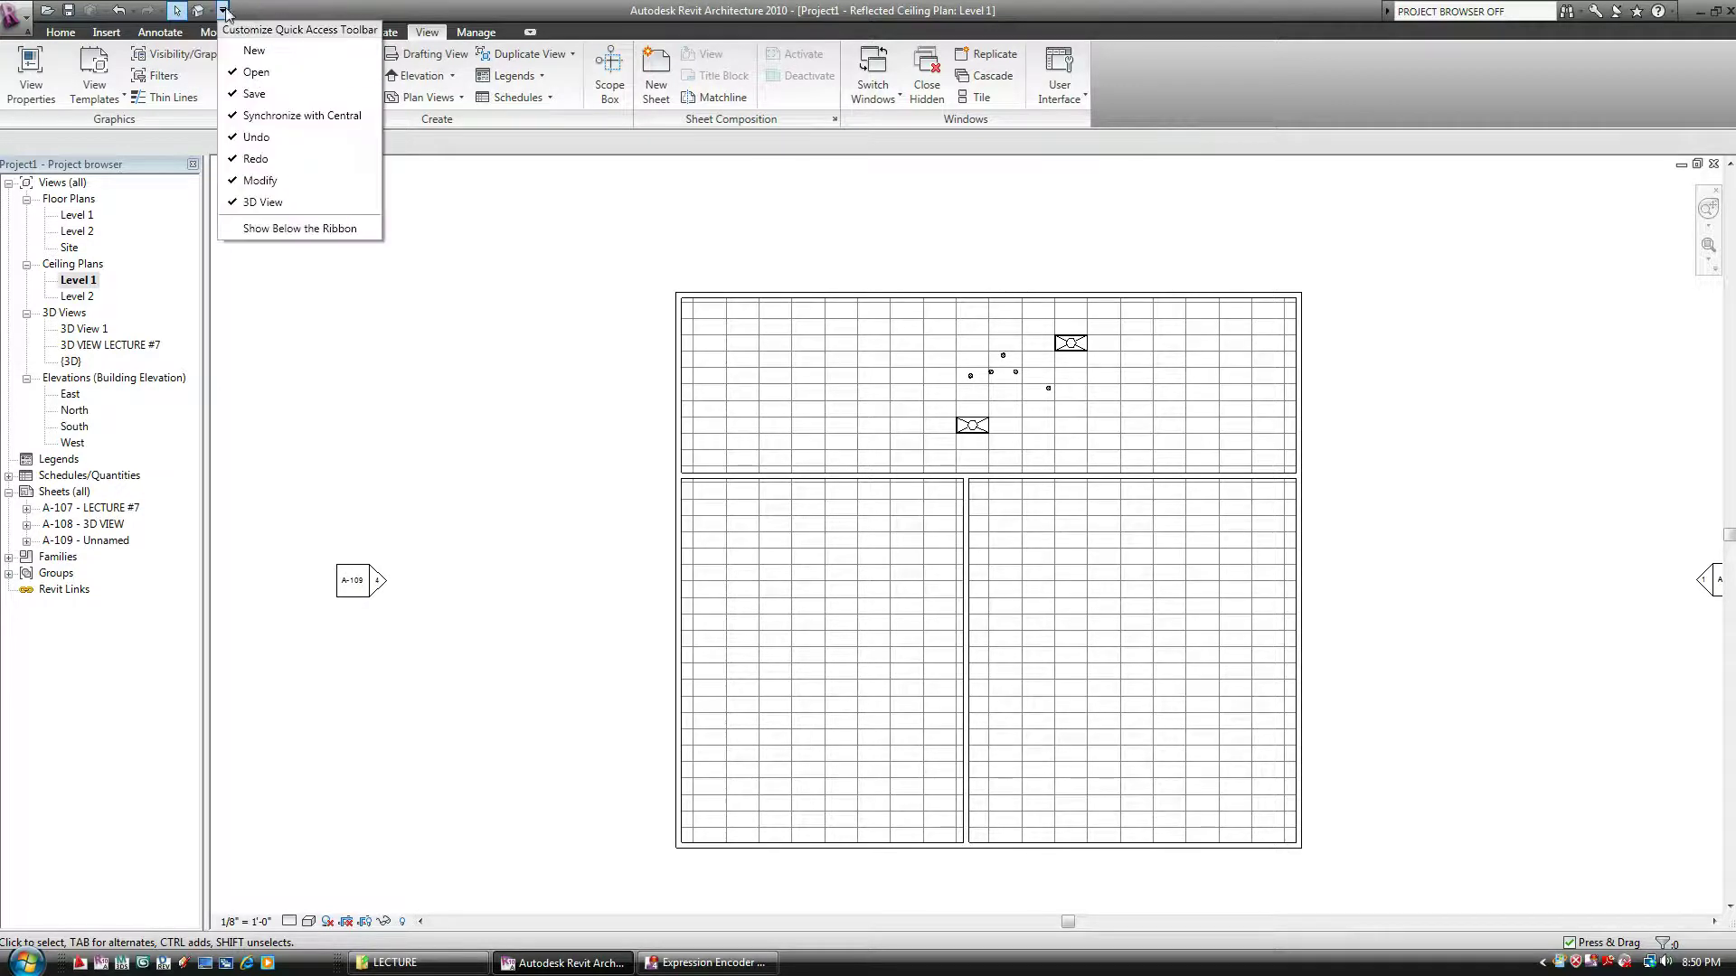
left_click(221, 11)
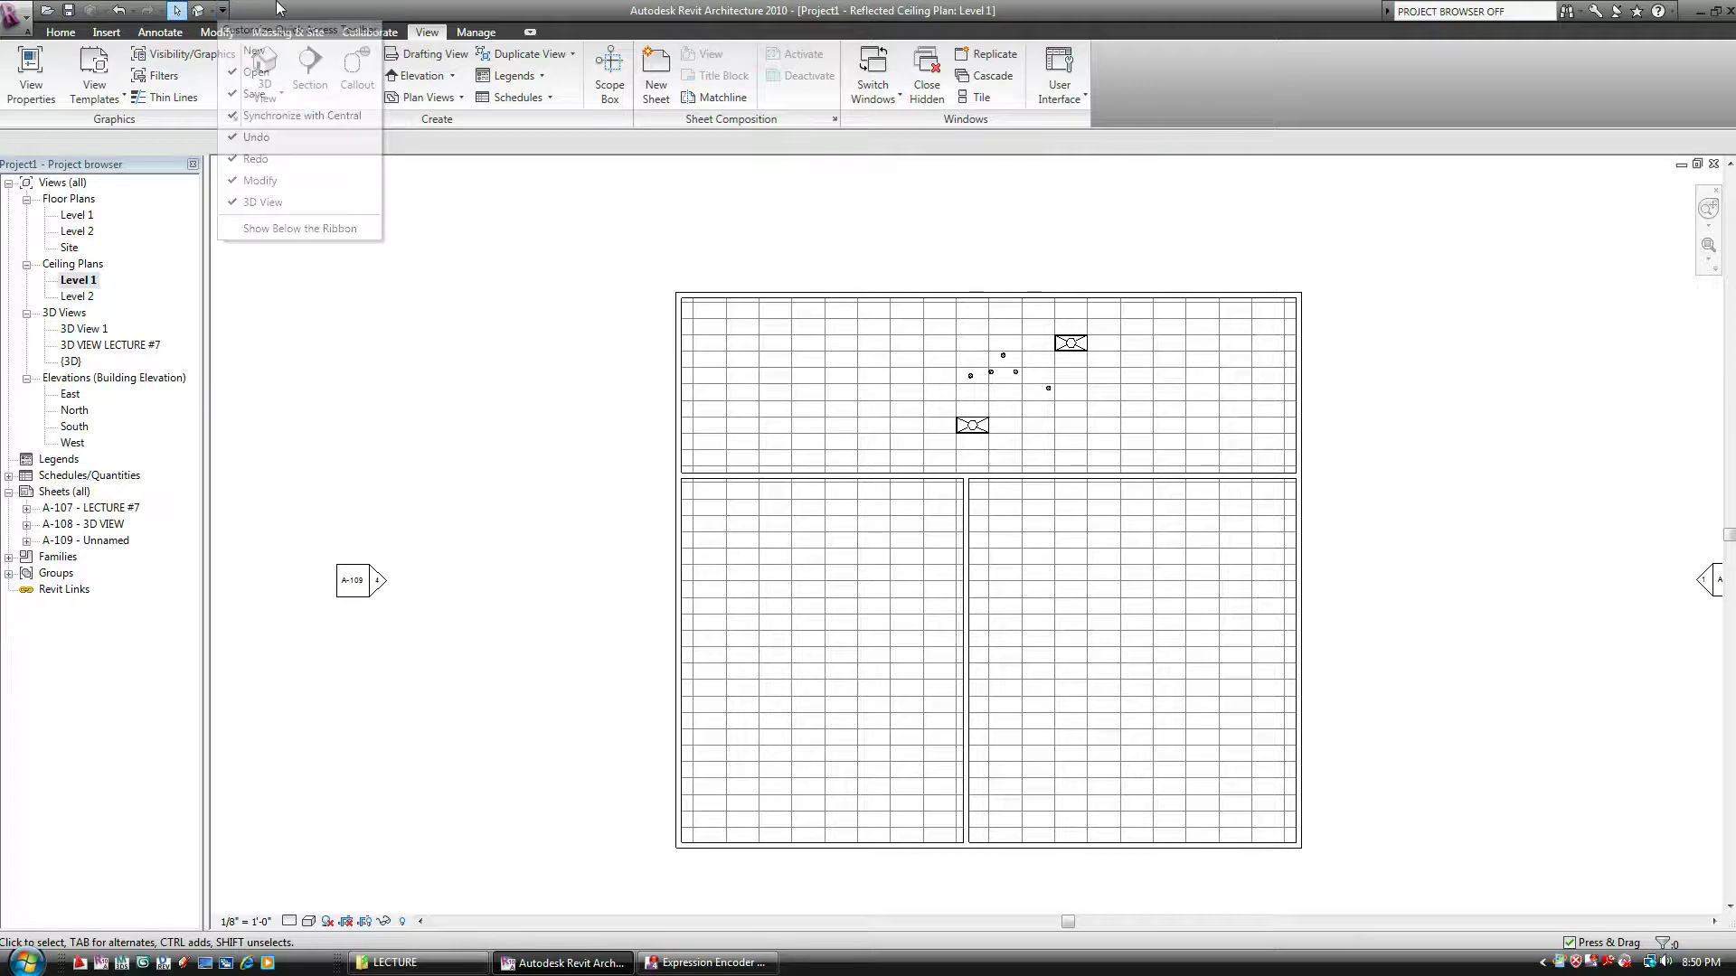
left_click(211, 13)
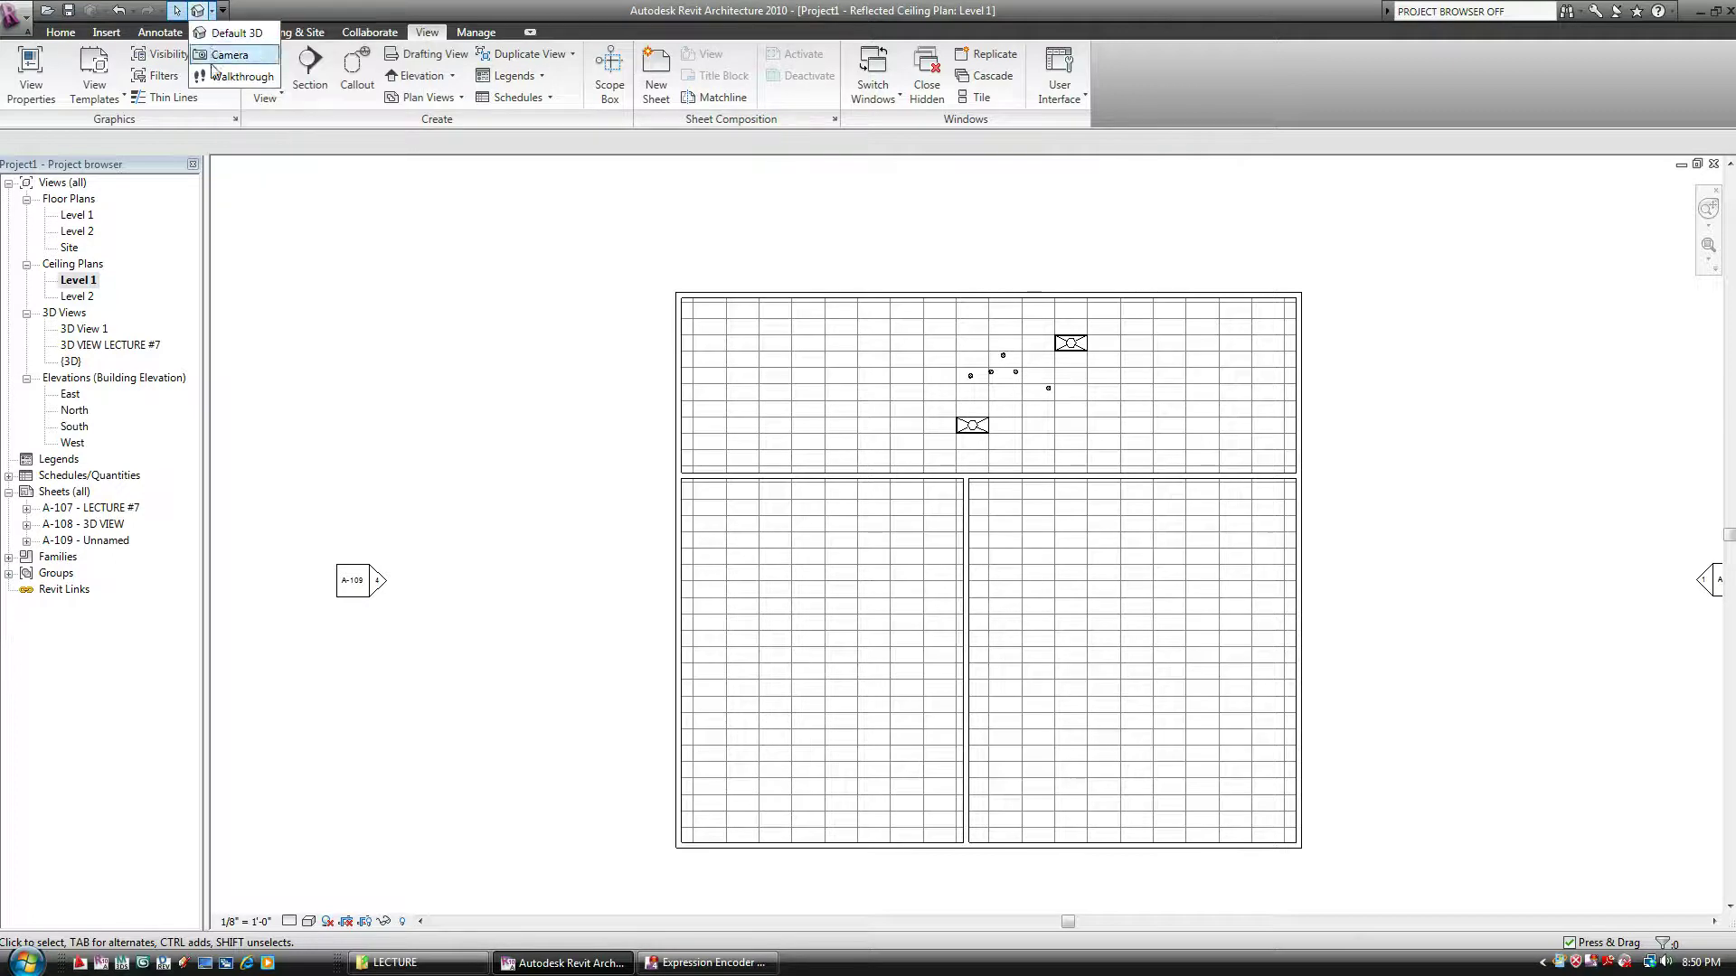
left_click(393, 6)
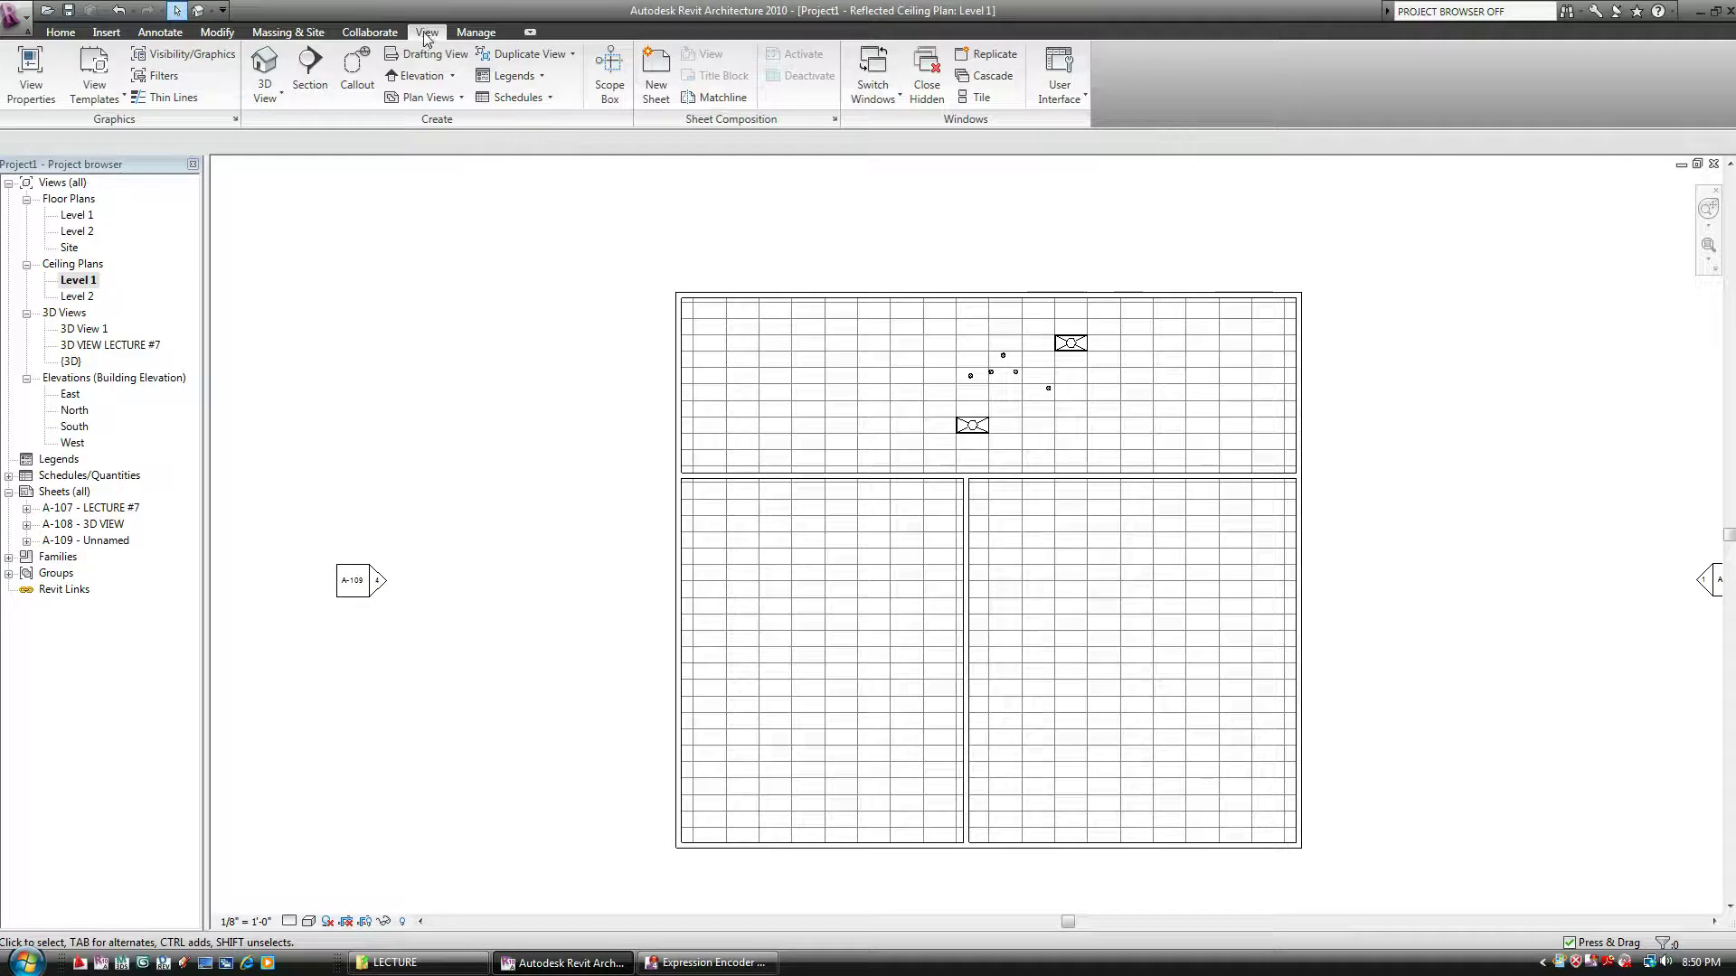
- Try a camera at the west end of the north room with its target just in front of it, and undo it
left_click(276, 99)
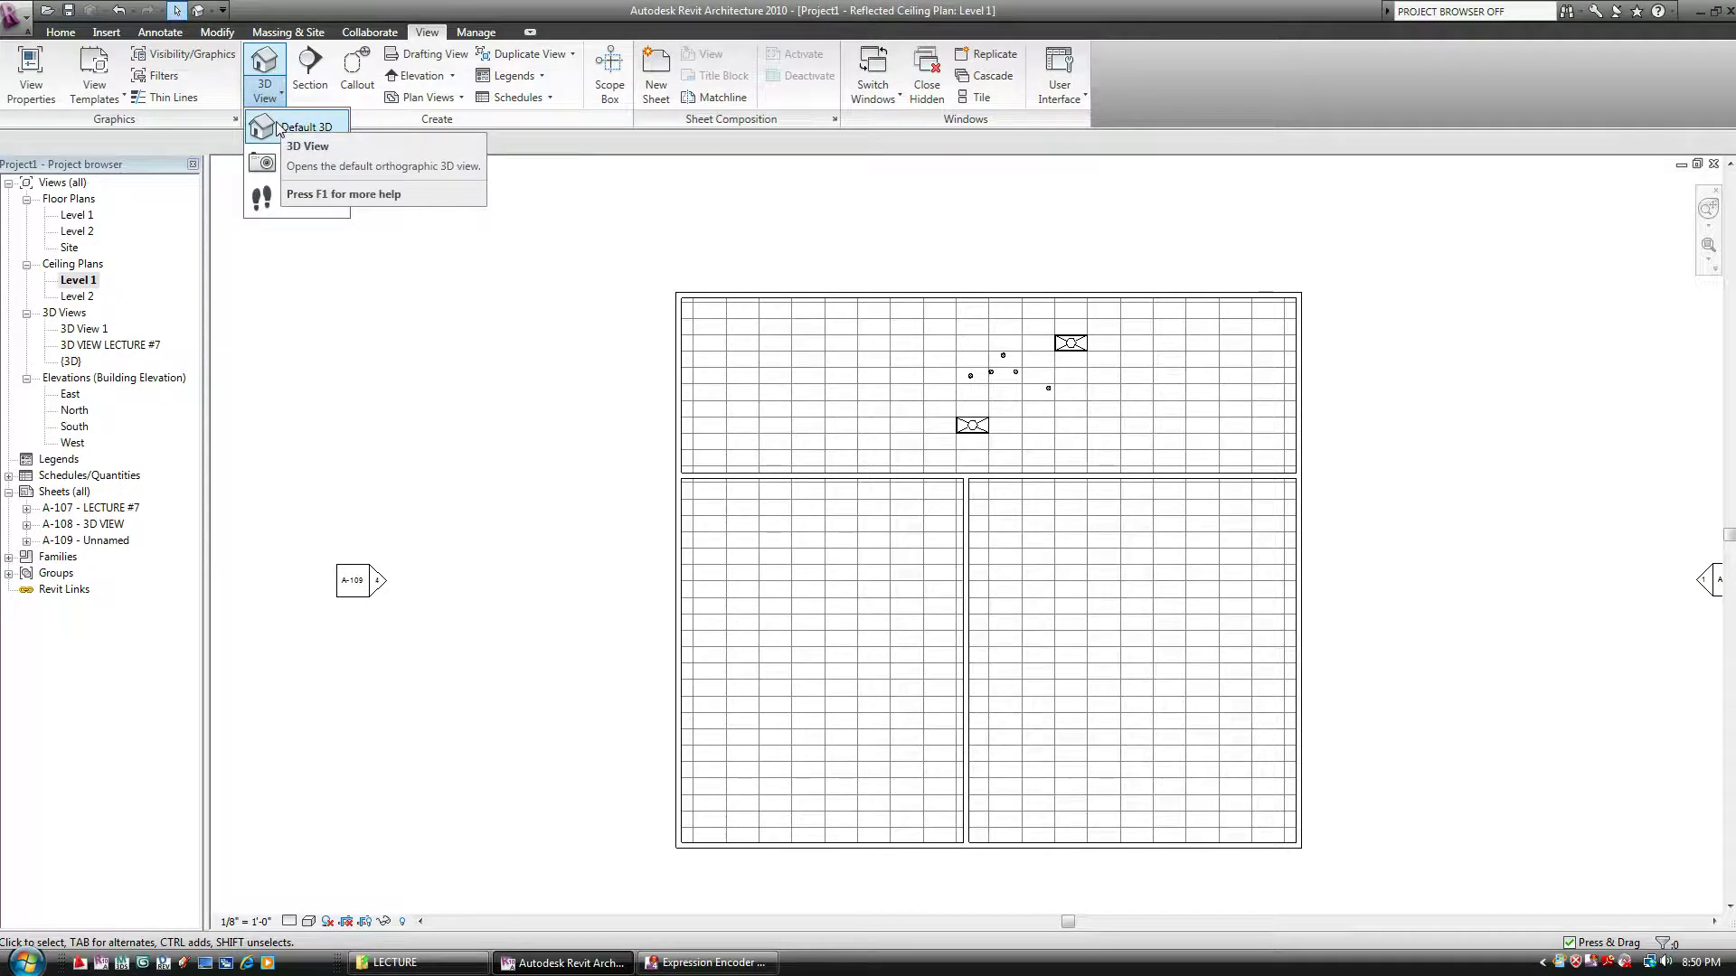
left_click(268, 166)
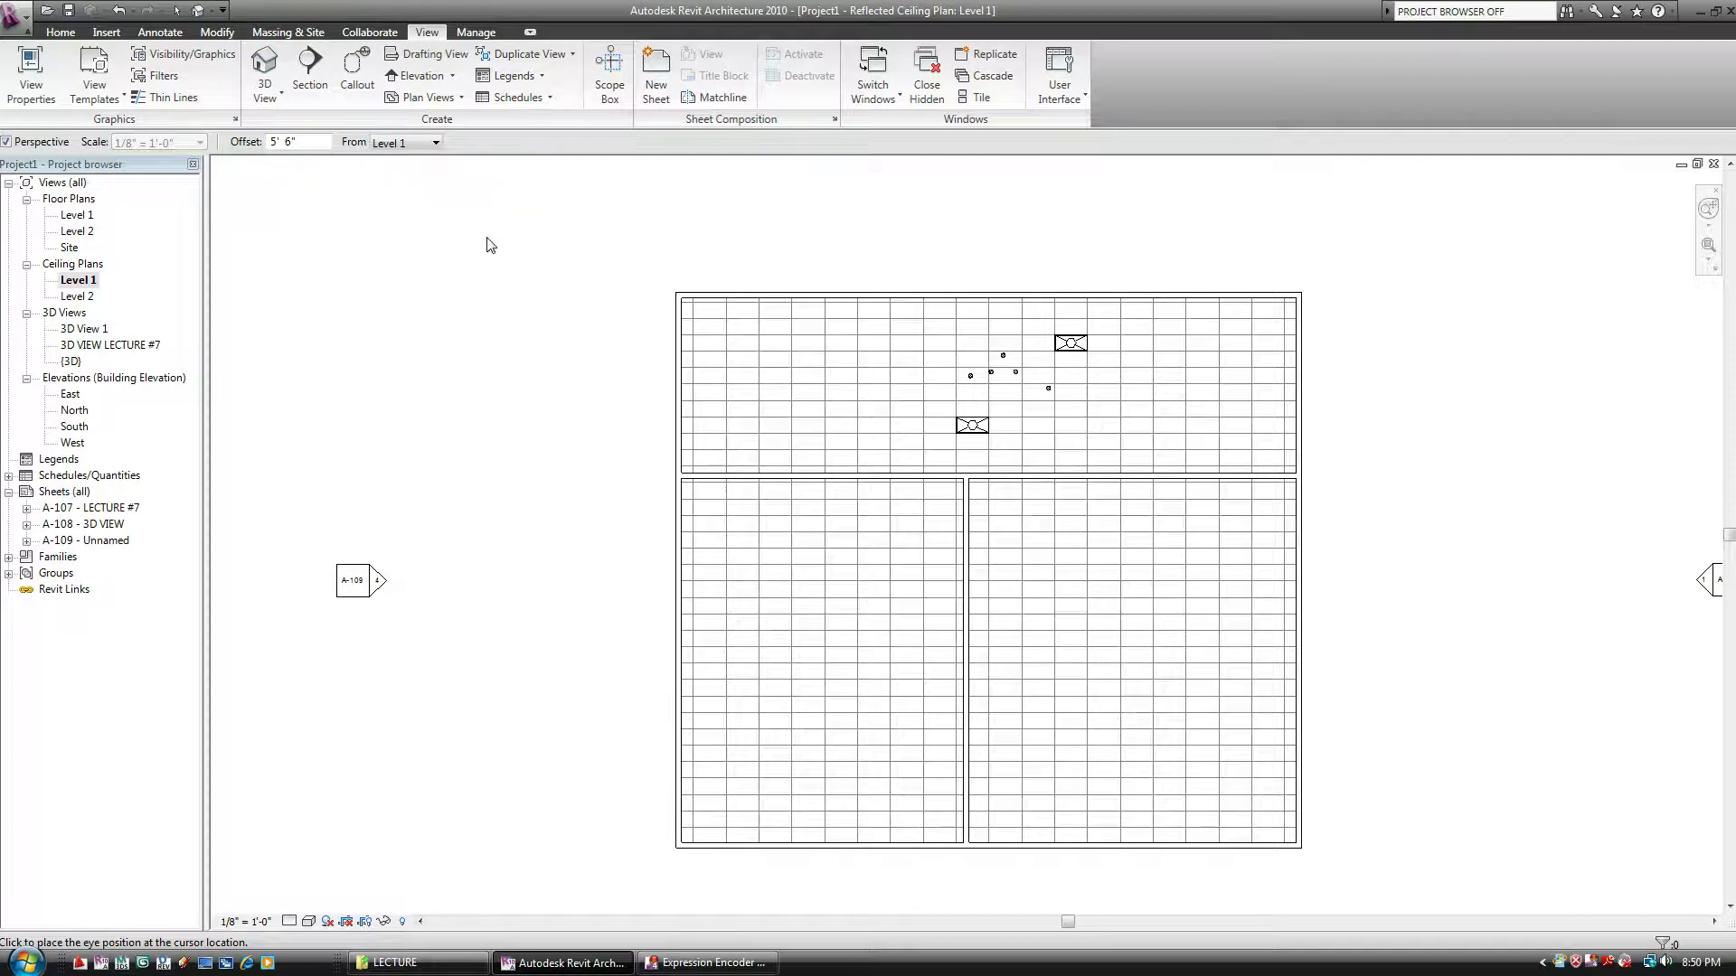
left_click(732, 385)
left_click(768, 387)
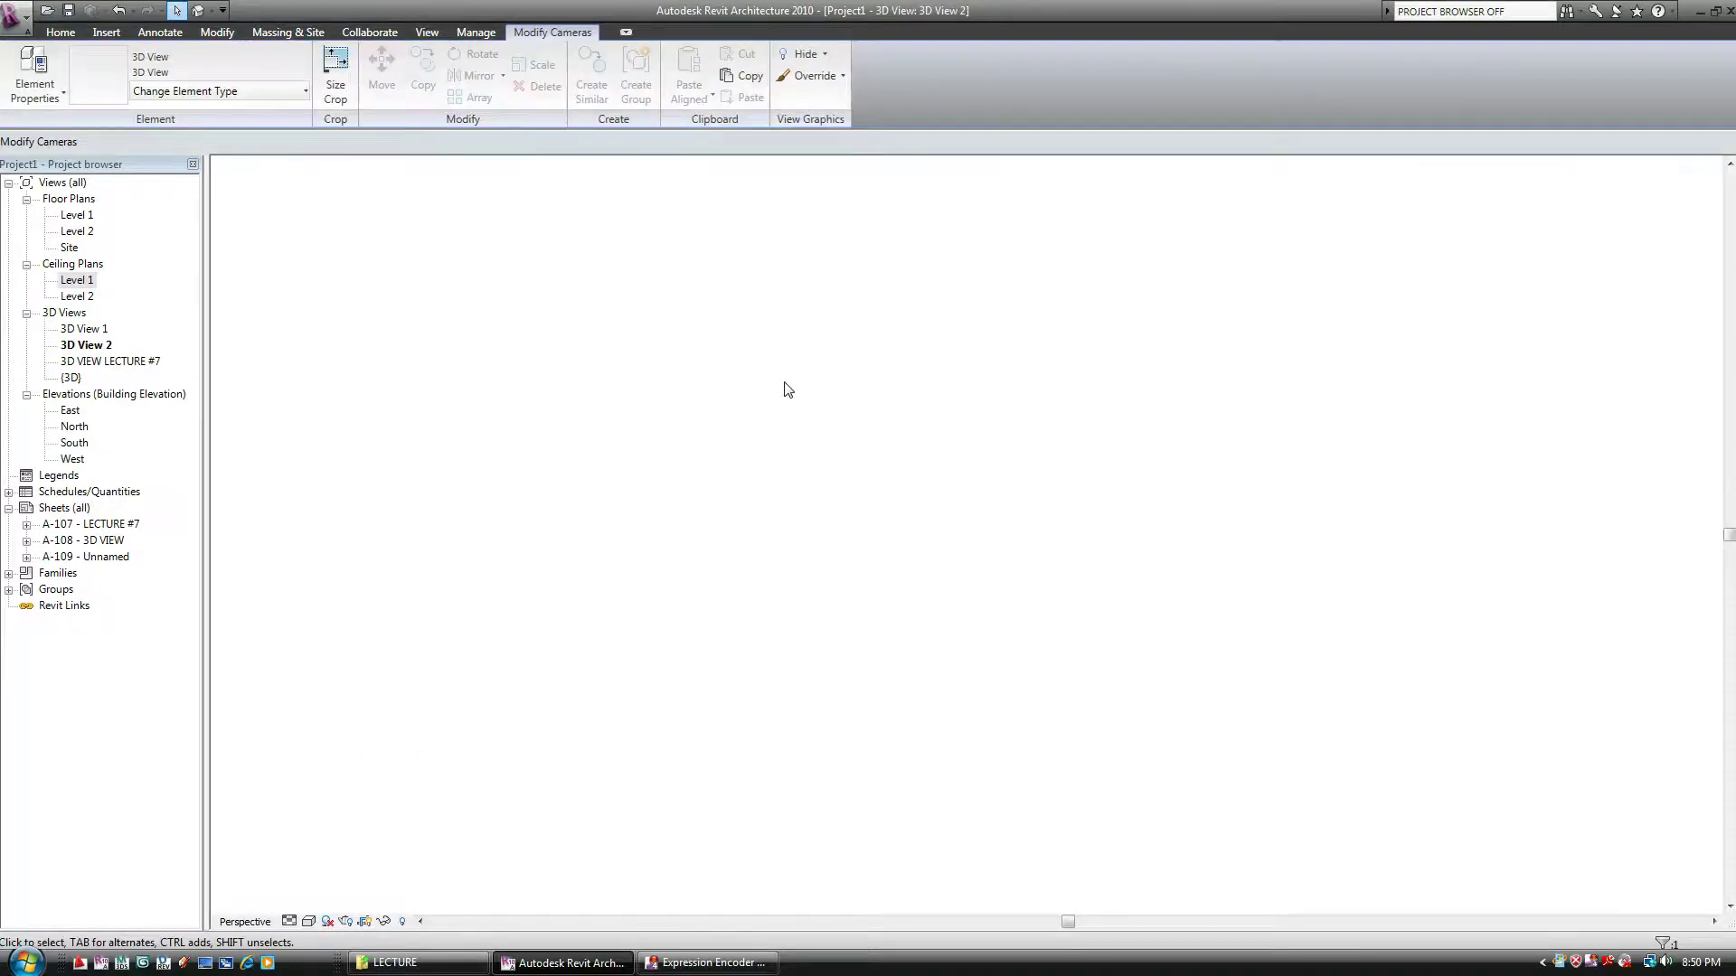
left_click(117, 10)
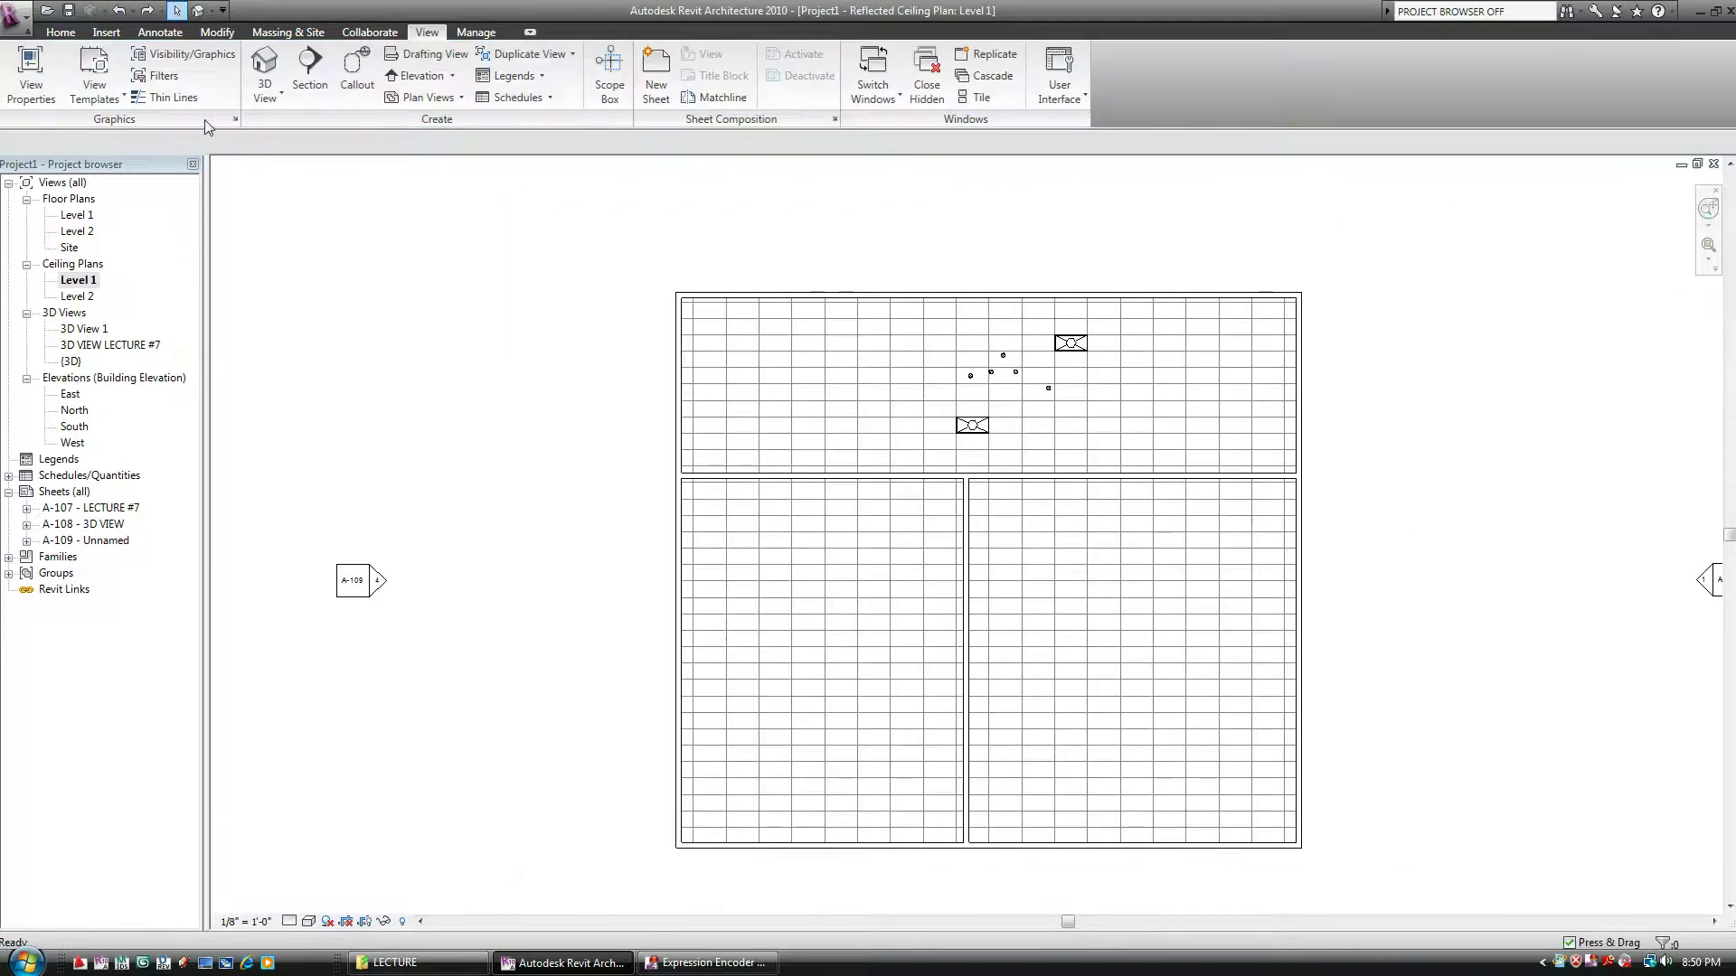
- Try a camera at the north room's west end with its target beyond mid-room near the light fixtures, and undo it
left_click(266, 92)
left_click(268, 164)
left_click(734, 386)
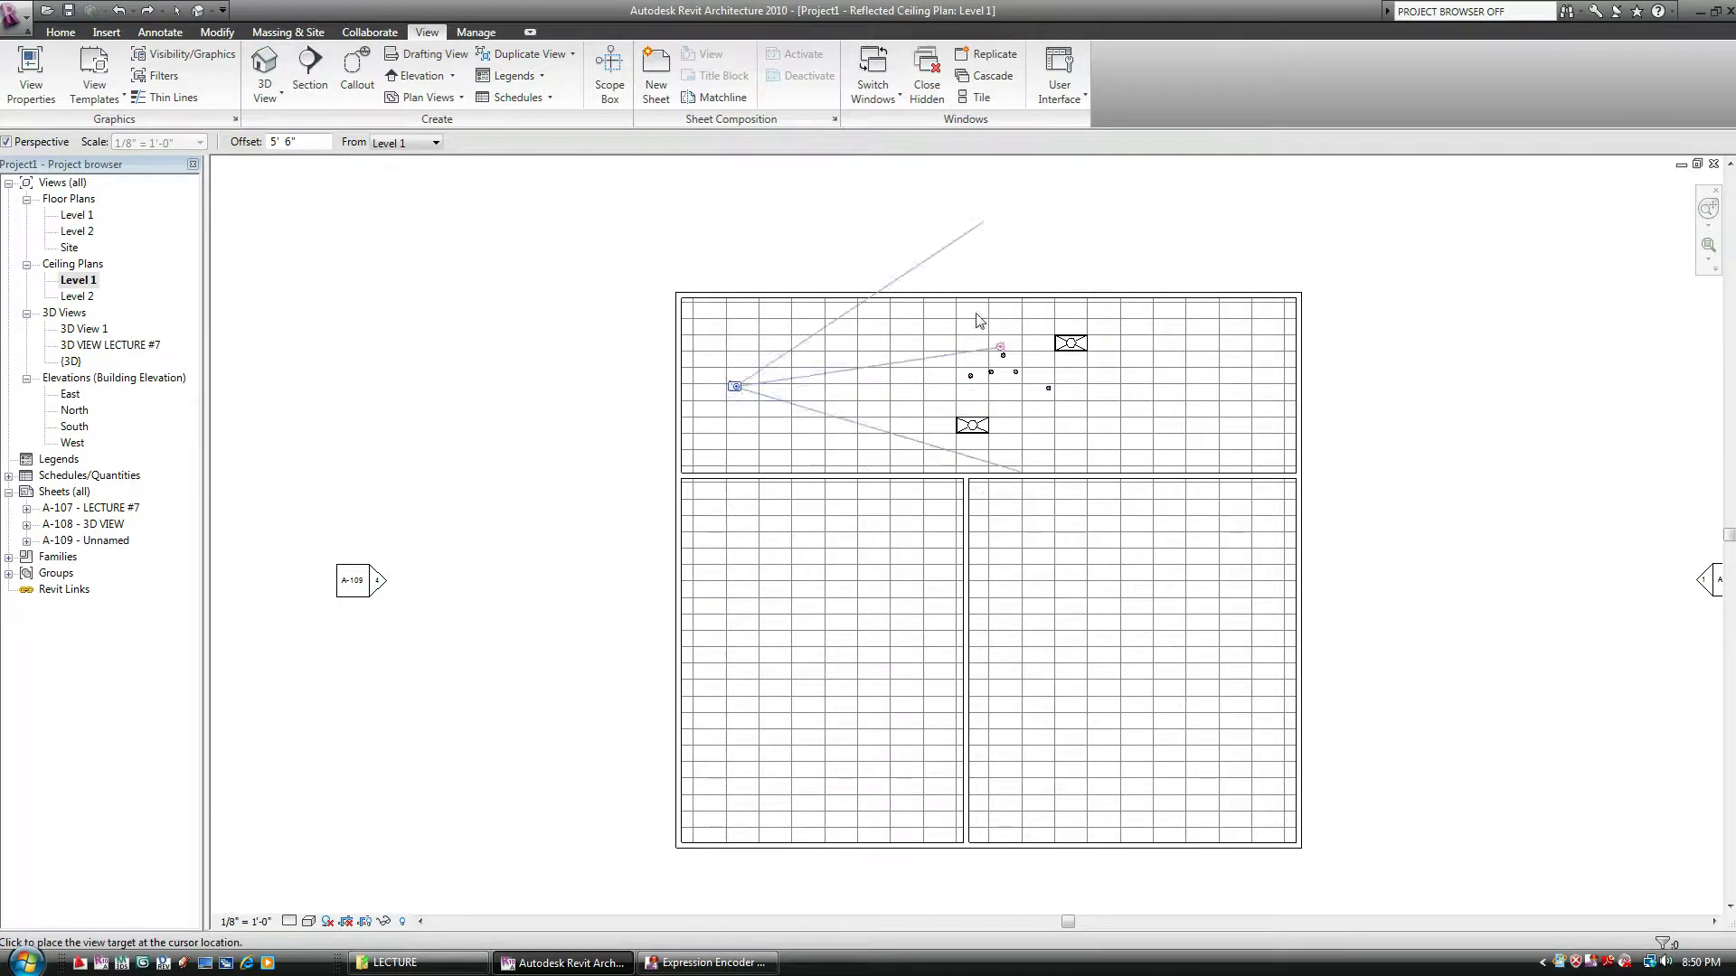
left_click(1079, 381)
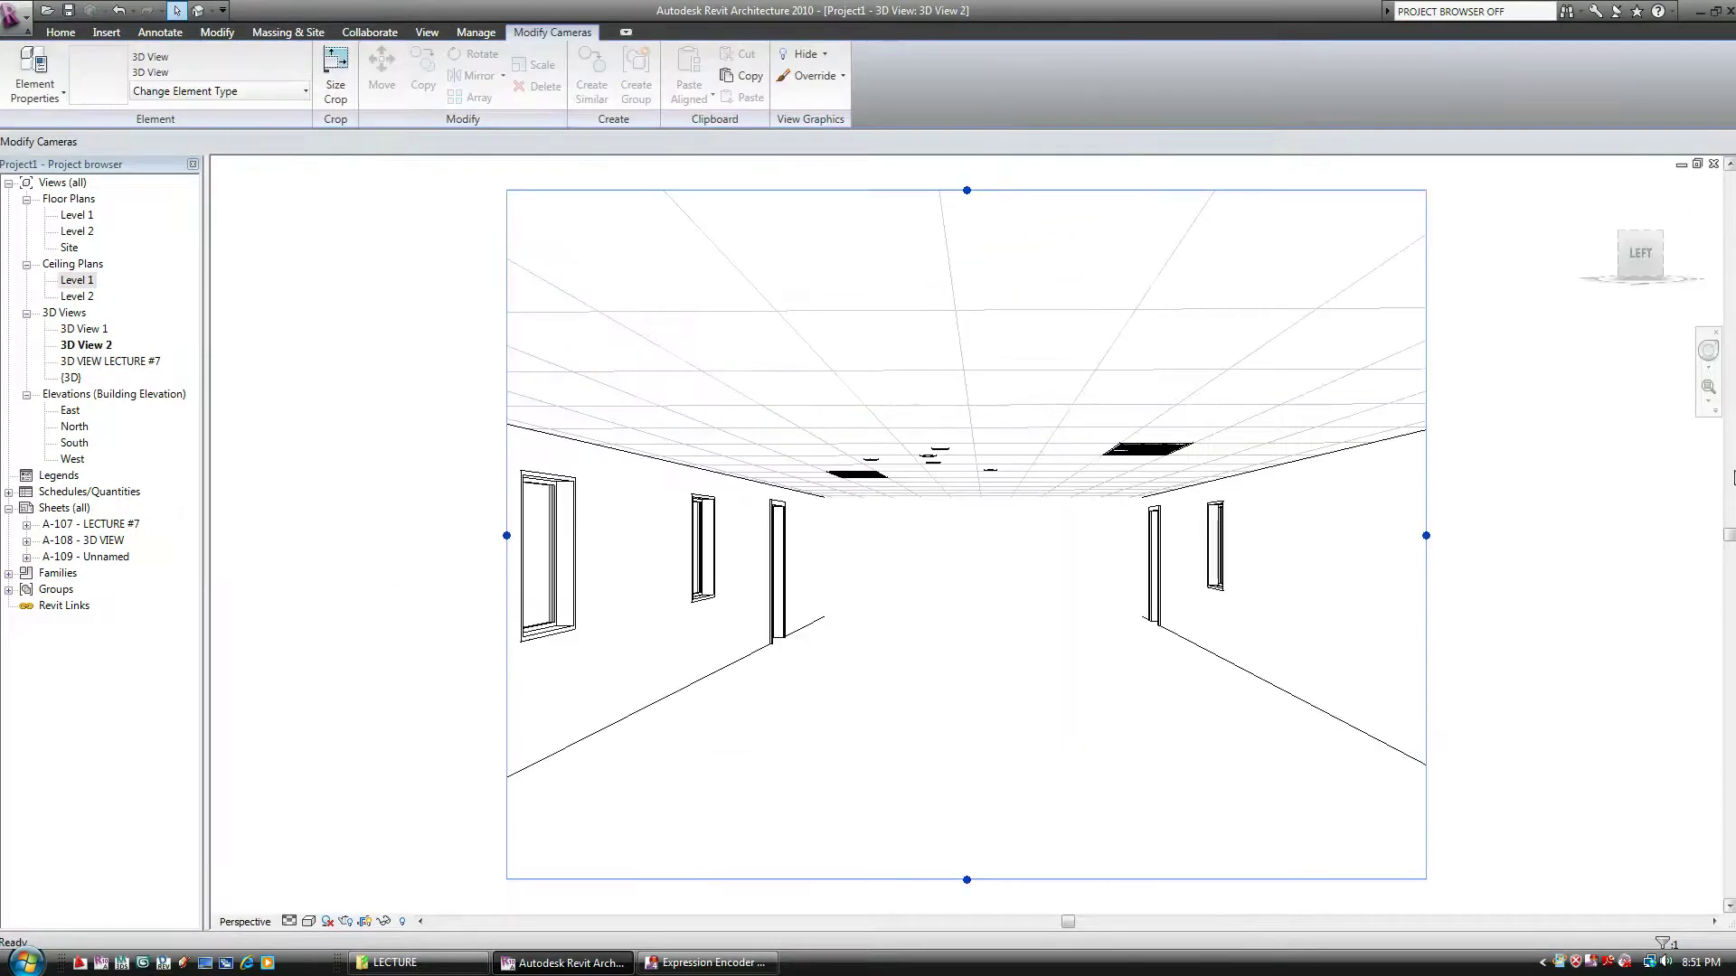
left_click(117, 11)
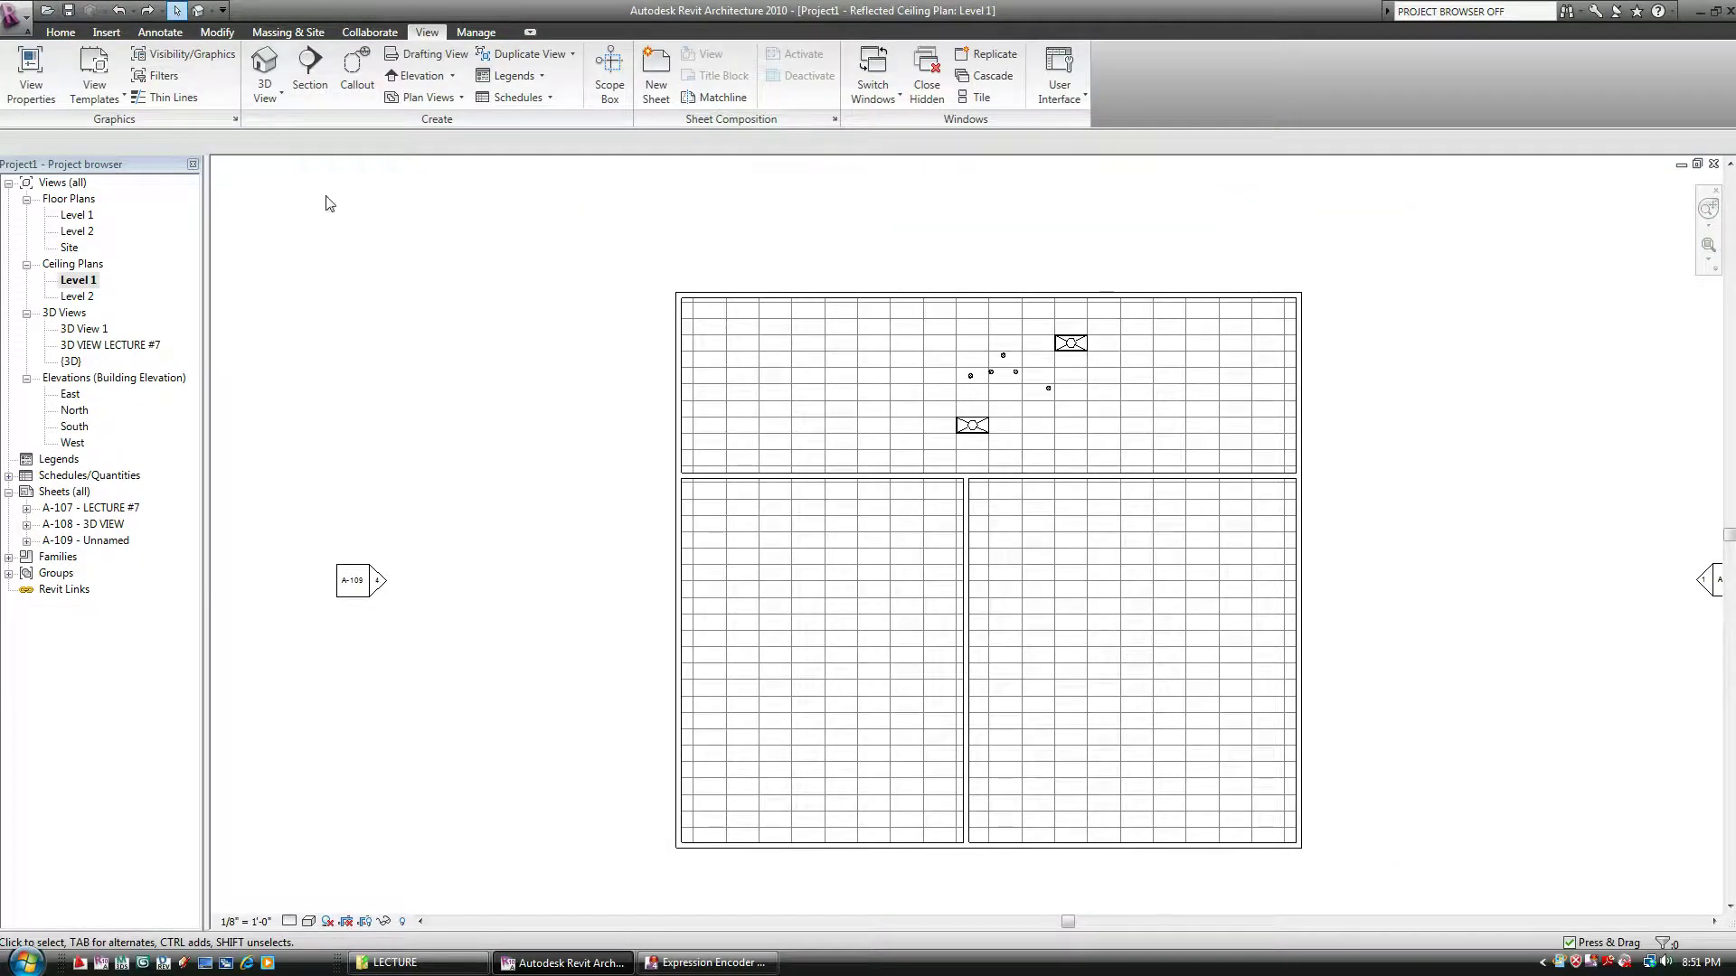
- Create a perspective camera view from the north room's west end, looking east with the target past the light fixtures
left_click(277, 96)
left_click(423, 38)
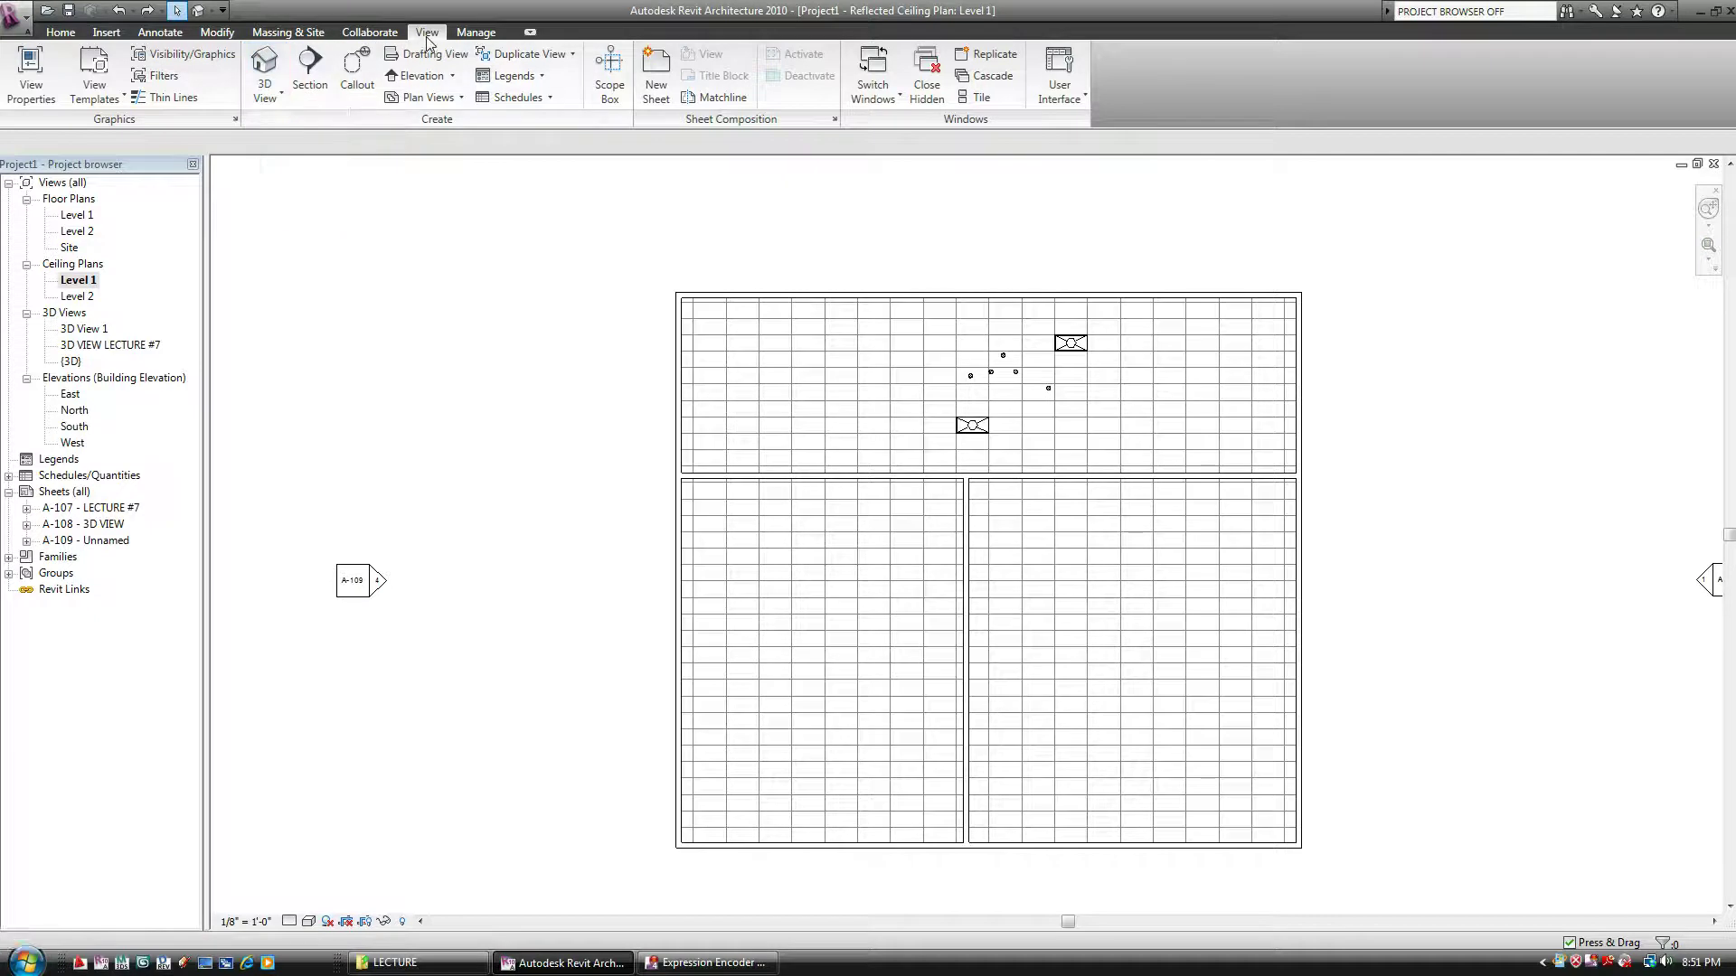
left_click(274, 99)
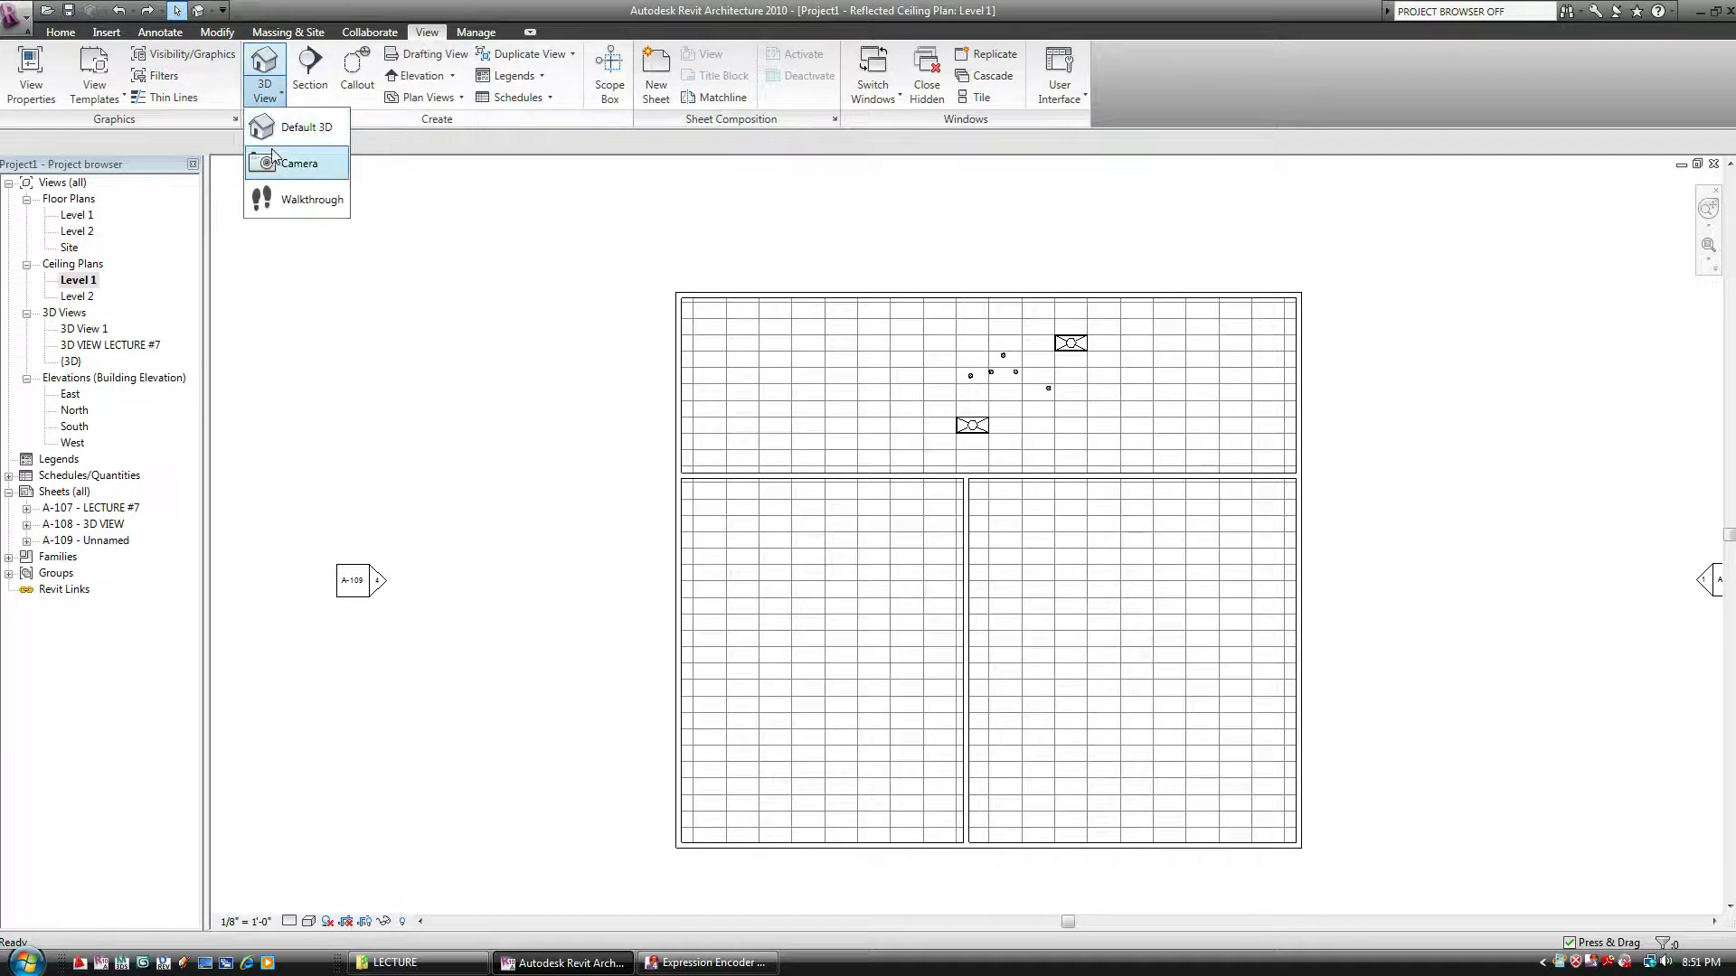
left_click(275, 165)
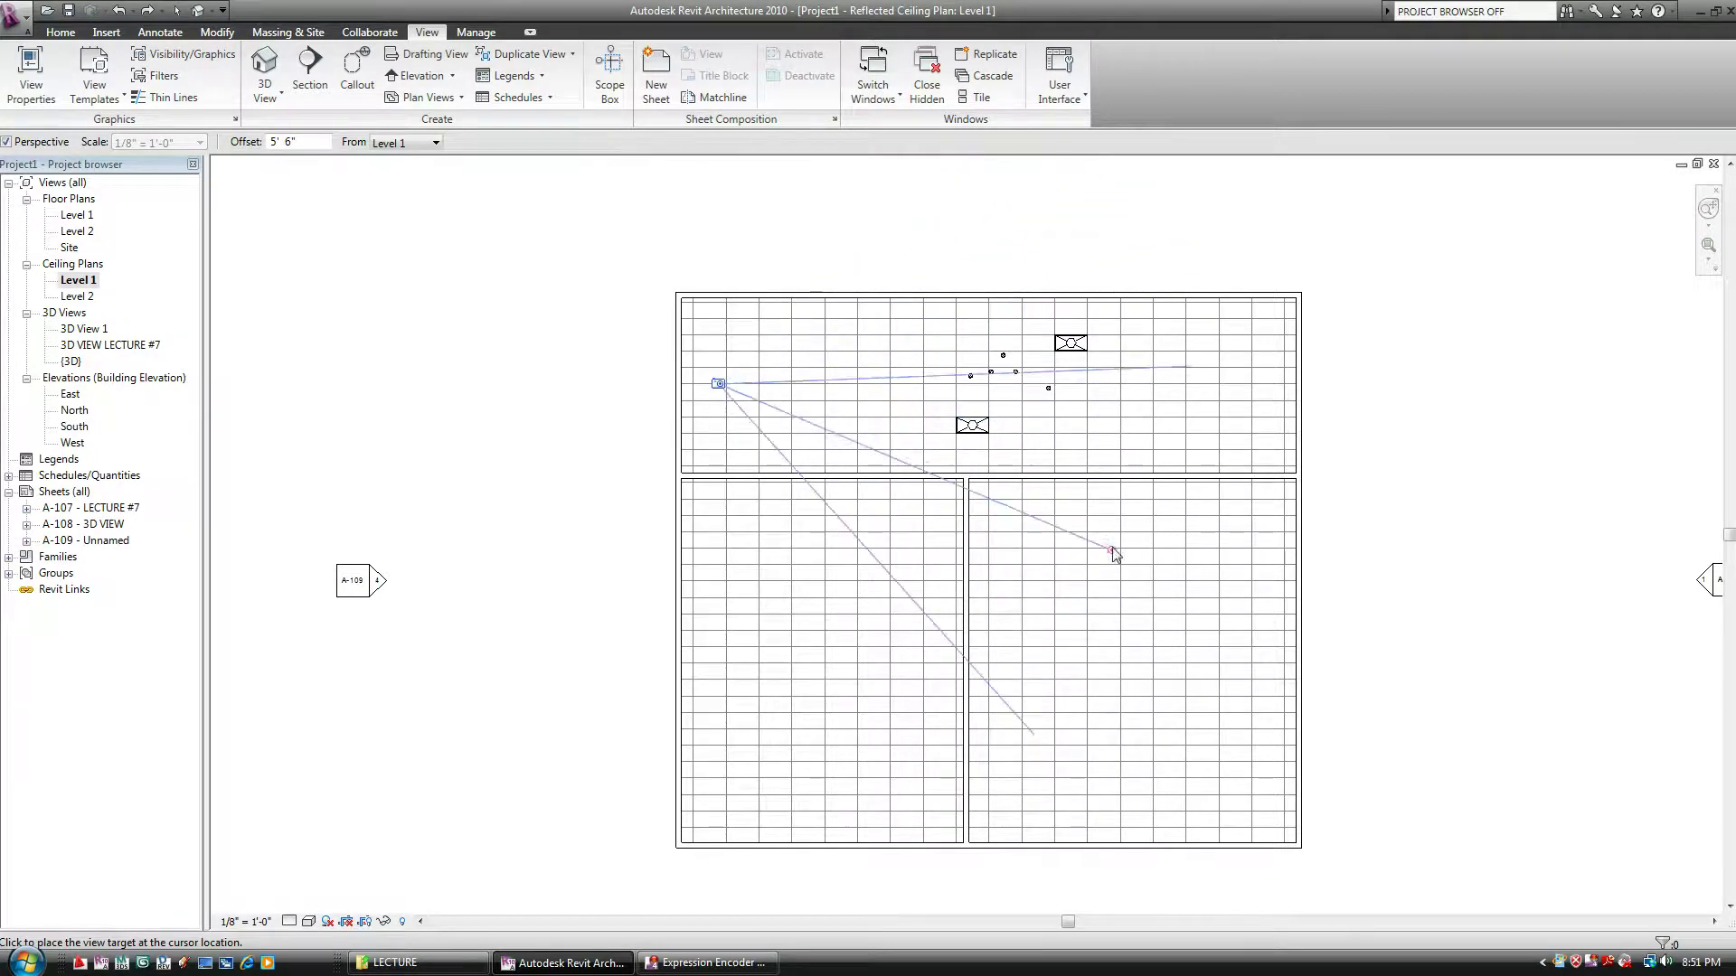
left_click(1139, 364)
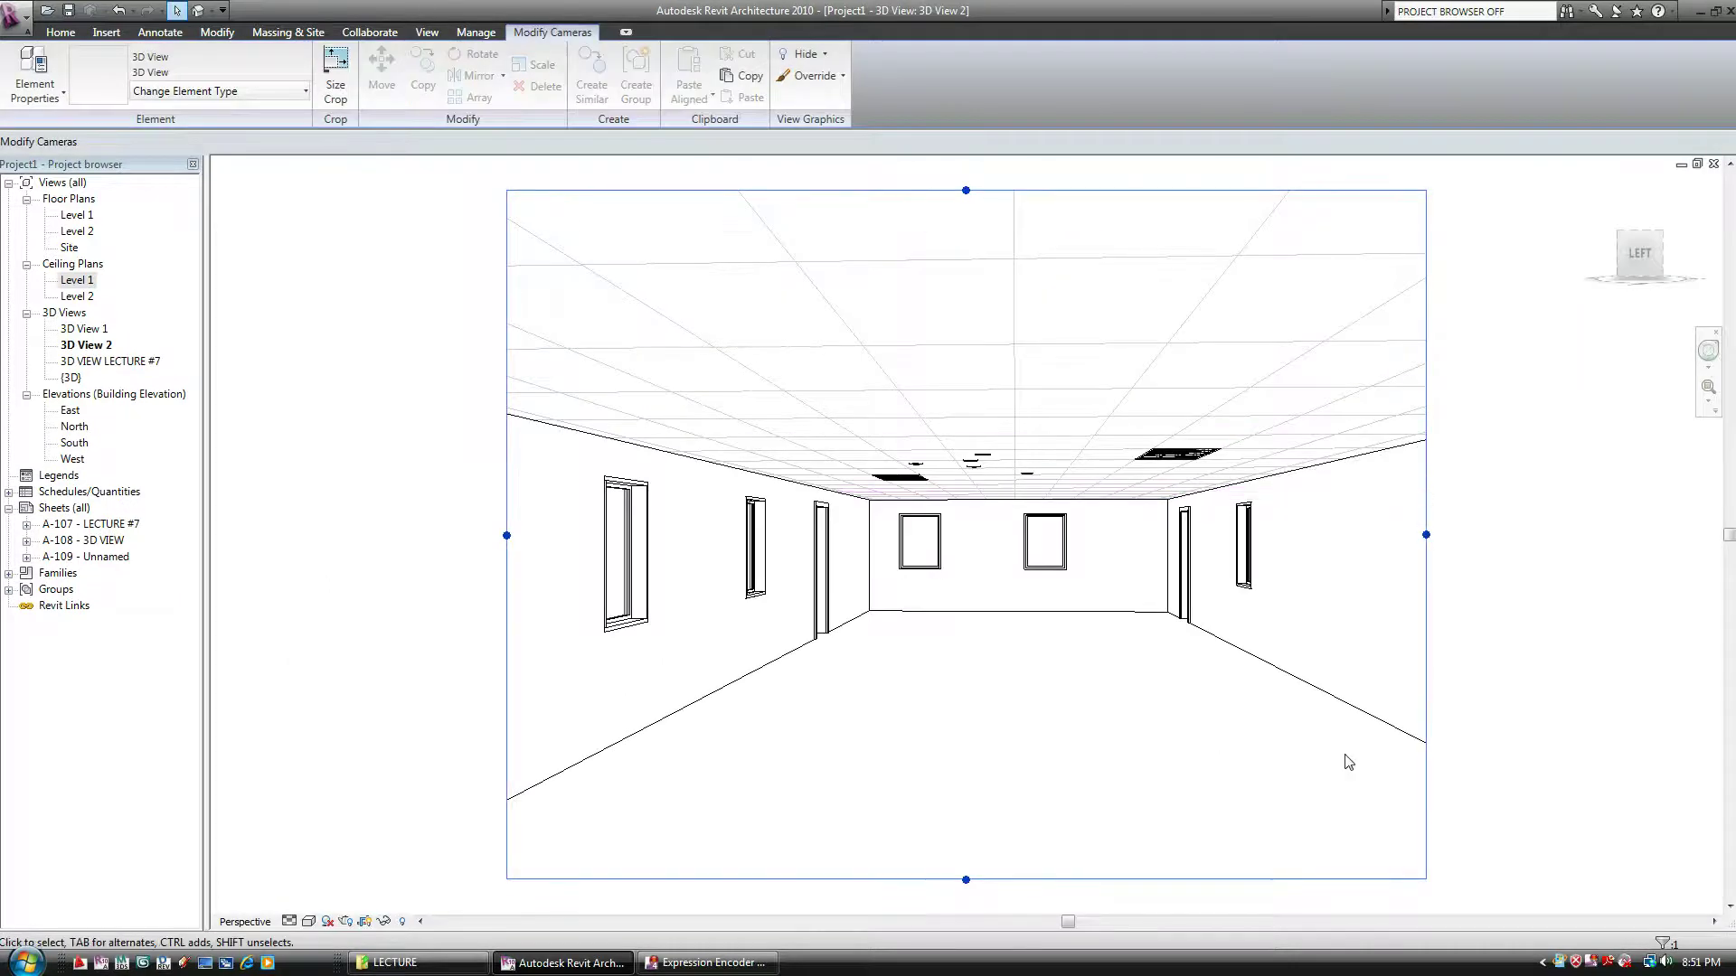
- Display the new camera view as Shading with Edges at Fine detail level
left_click(307, 922)
left_click(319, 898)
left_click(290, 920)
left_click(312, 901)
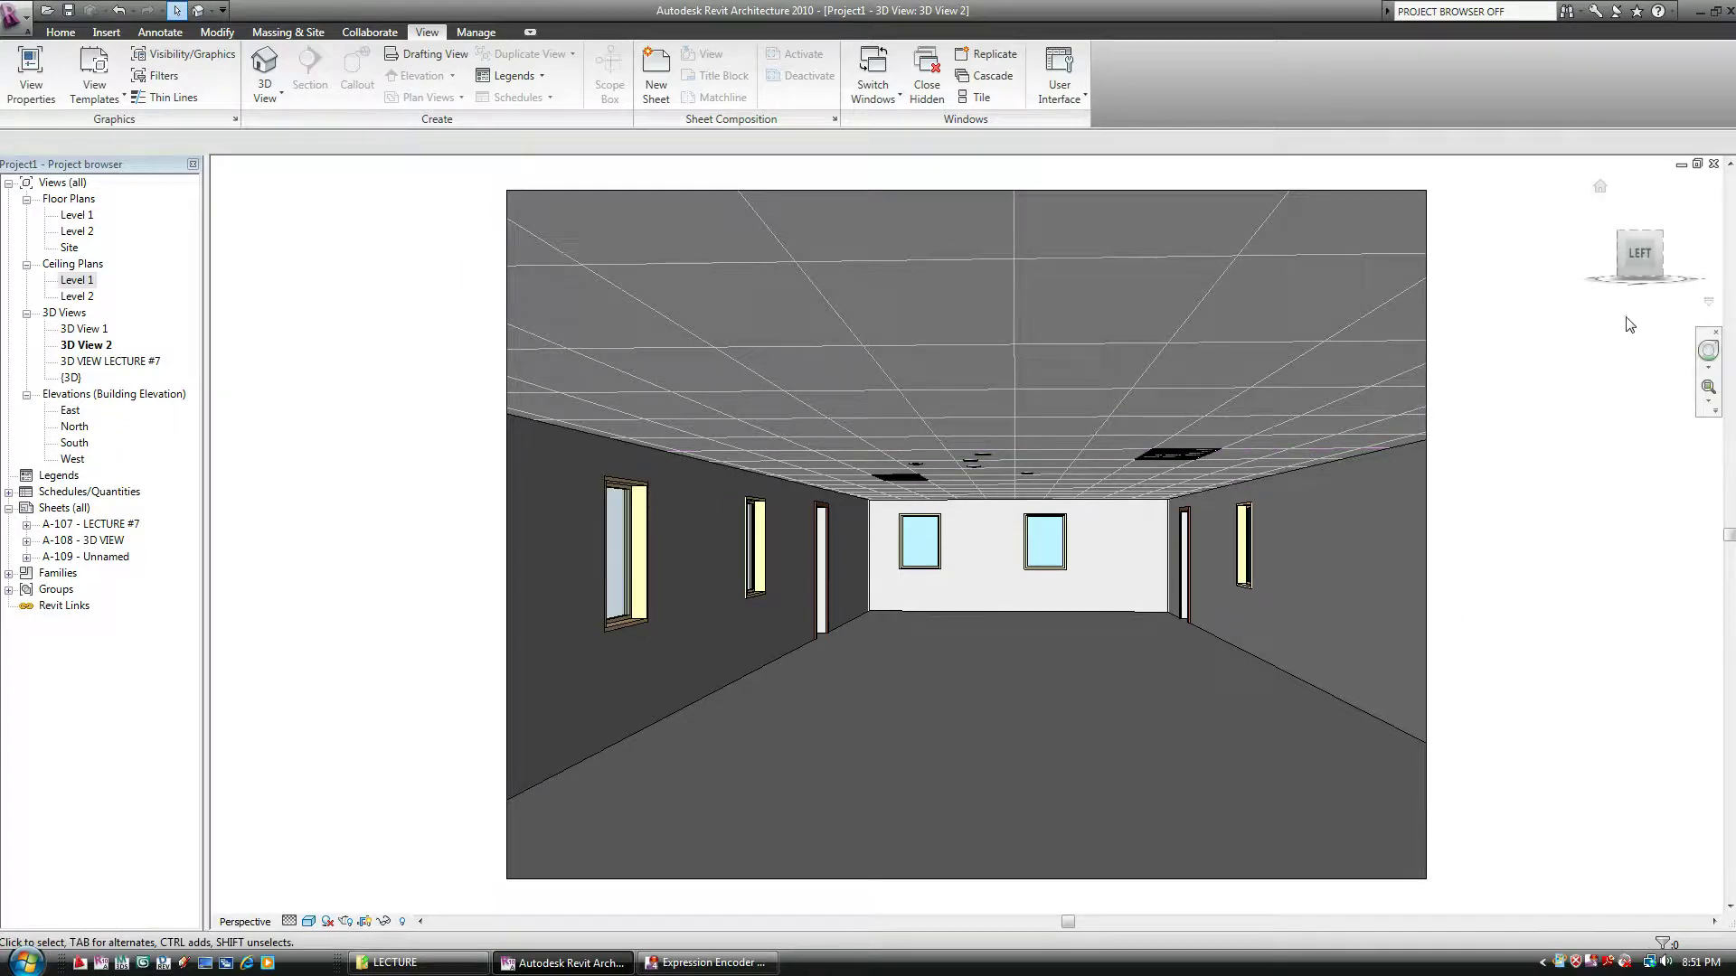
- Pan the interior camera view so the room shifts up, and turn its look direction slightly to recentre the east wall
left_click(1709, 353)
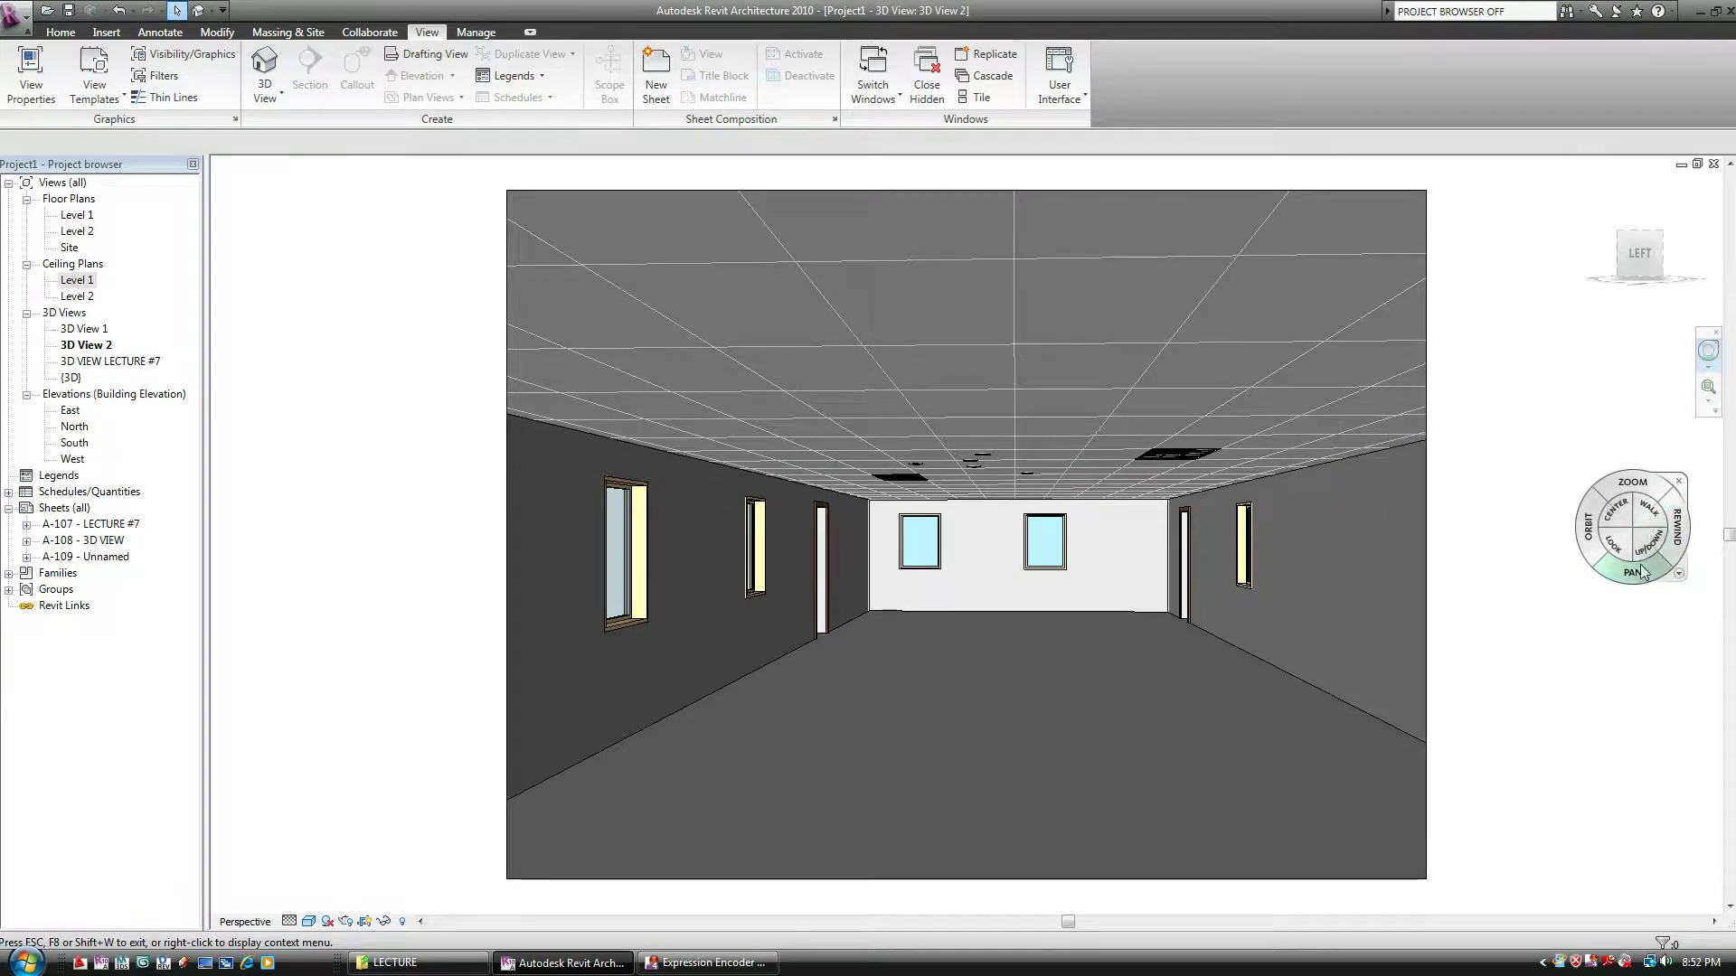
left_click_drag(1635, 572, 1573, 520)
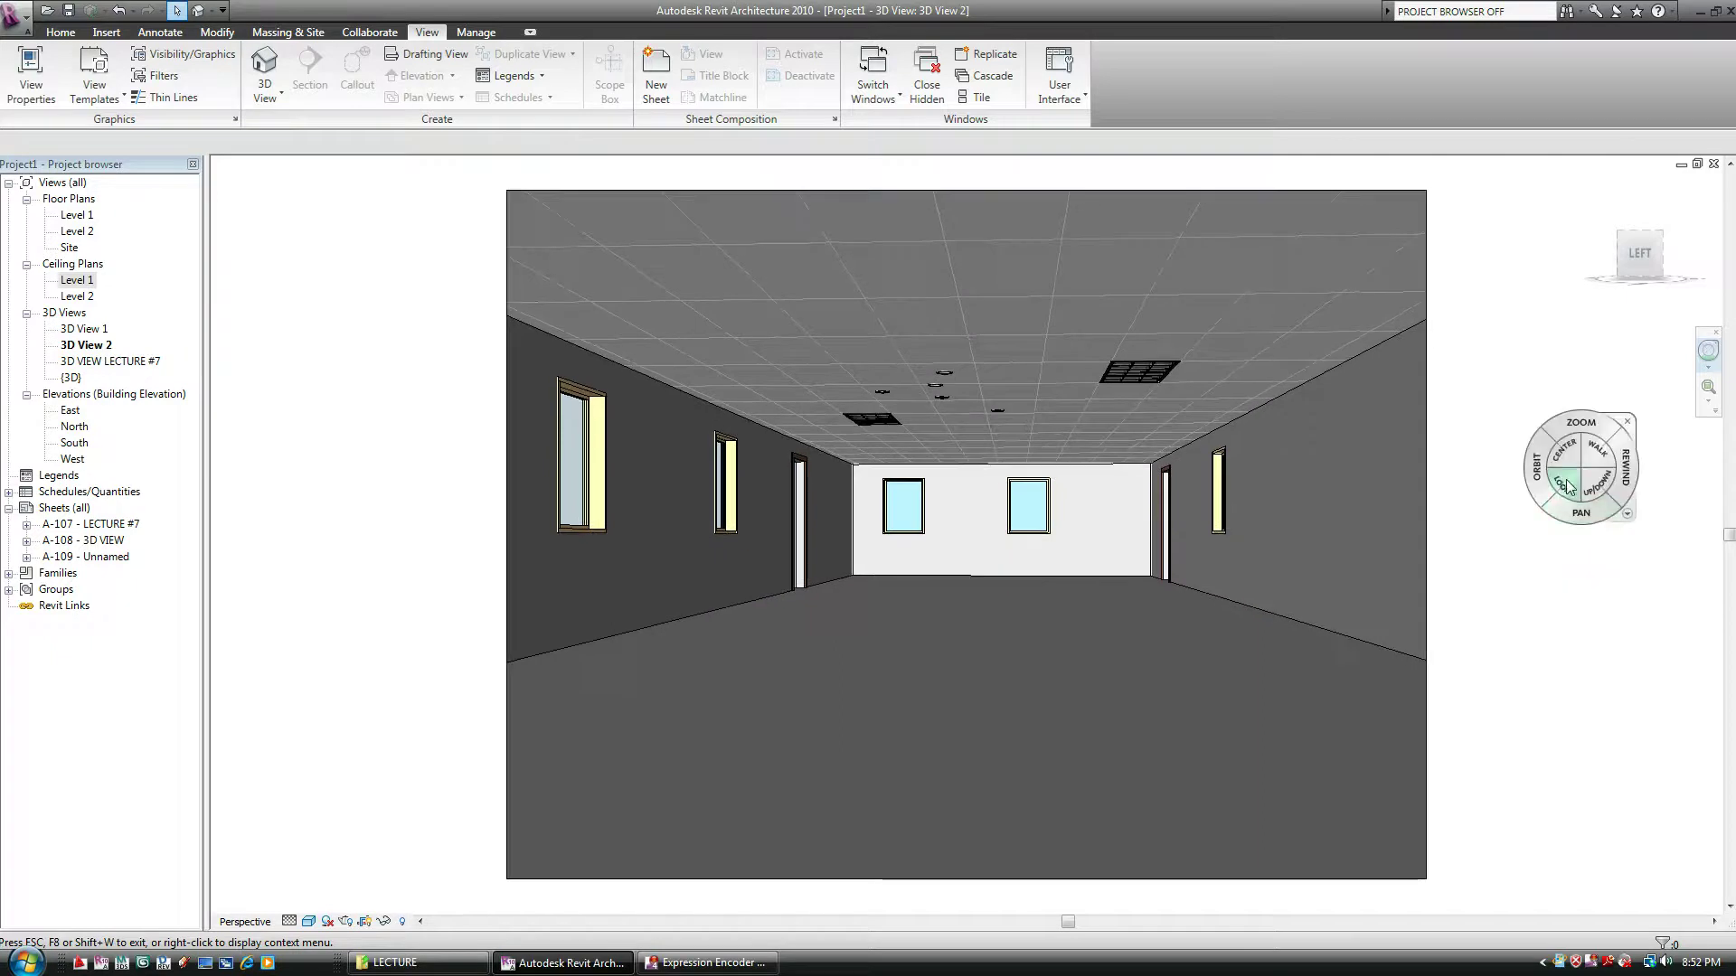
mouse_move(1569, 489)
left_mouse_down()
mouse_move(1446, 475)
mouse_move(1329, 377)
mouse_move(937, 491)
mouse_move(384, 504)
mouse_move(1555, 512)
mouse_move(669, 508)
mouse_move(1508, 491)
mouse_move(240, 488)
mouse_move(686, 480)
mouse_move(1141, 507)
mouse_move(430, 484)
mouse_move(1503, 469)
mouse_move(1552, 489)
left_mouse_up()
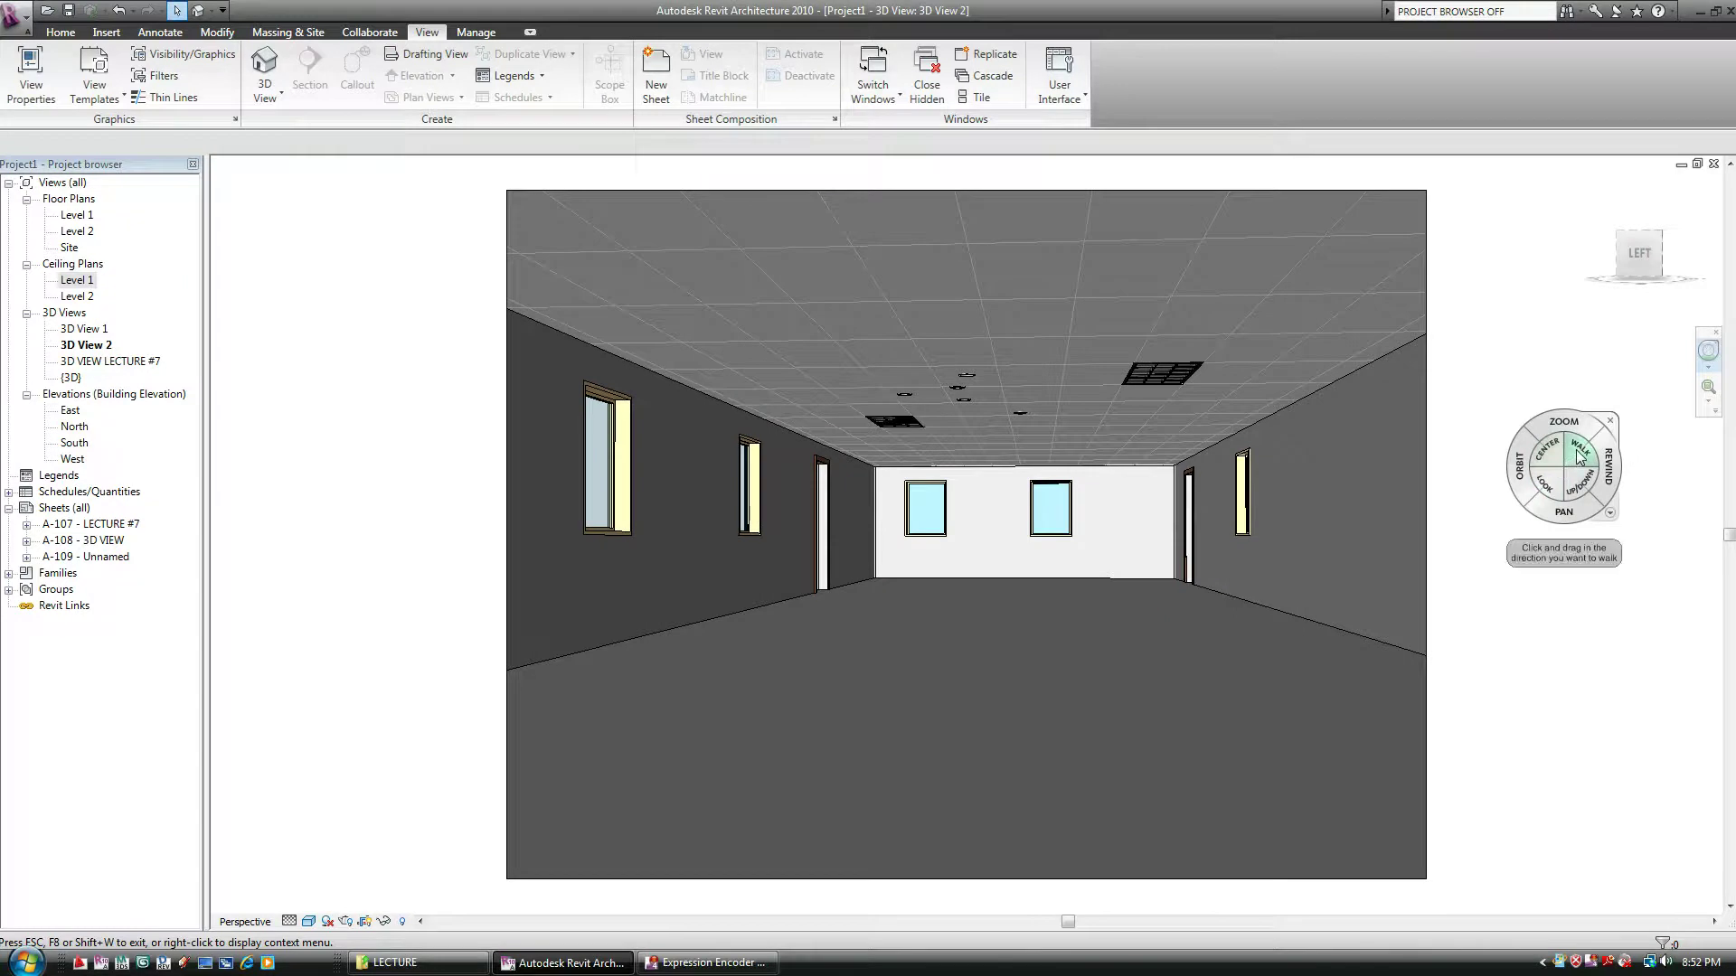
- Walk the camera through the north room toward the east windows and turn past the south wall door to explore the interior
left_click(1579, 457)
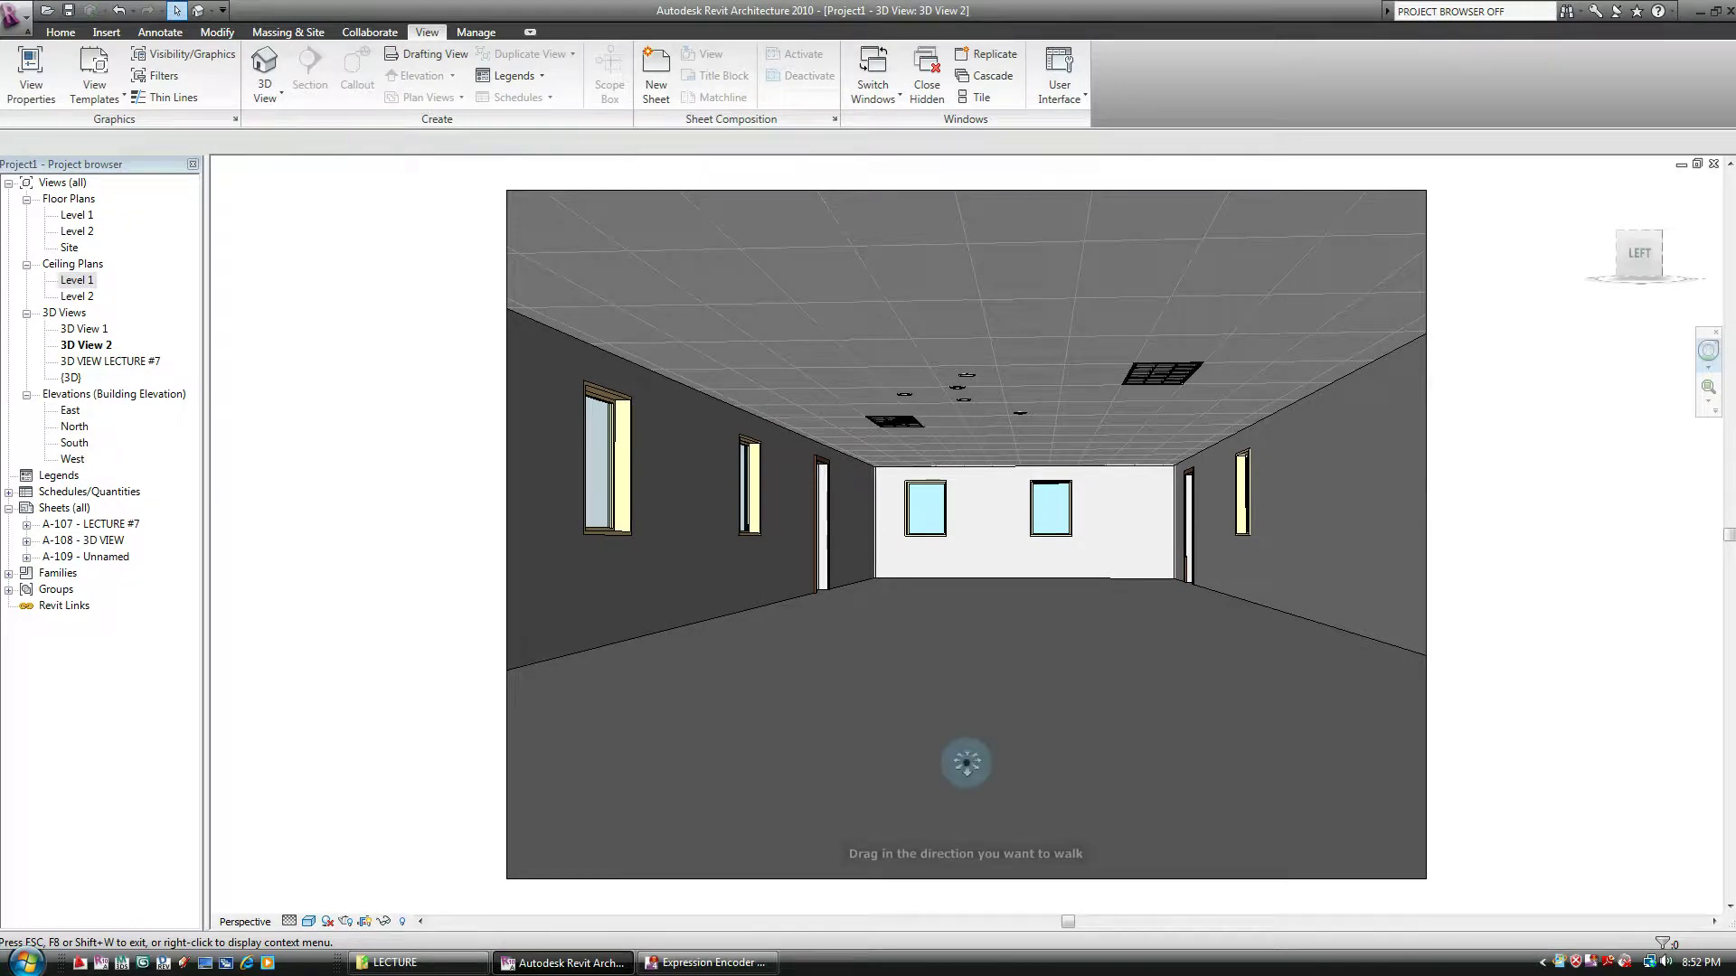
left_click_drag(968, 759, 975, 692)
mouse_move(1003, 945)
left_mouse_down()
mouse_move(1002, 275)
mouse_move(1000, 745)
mouse_move(988, 762)
mouse_move(966, 750)
left_mouse_up()
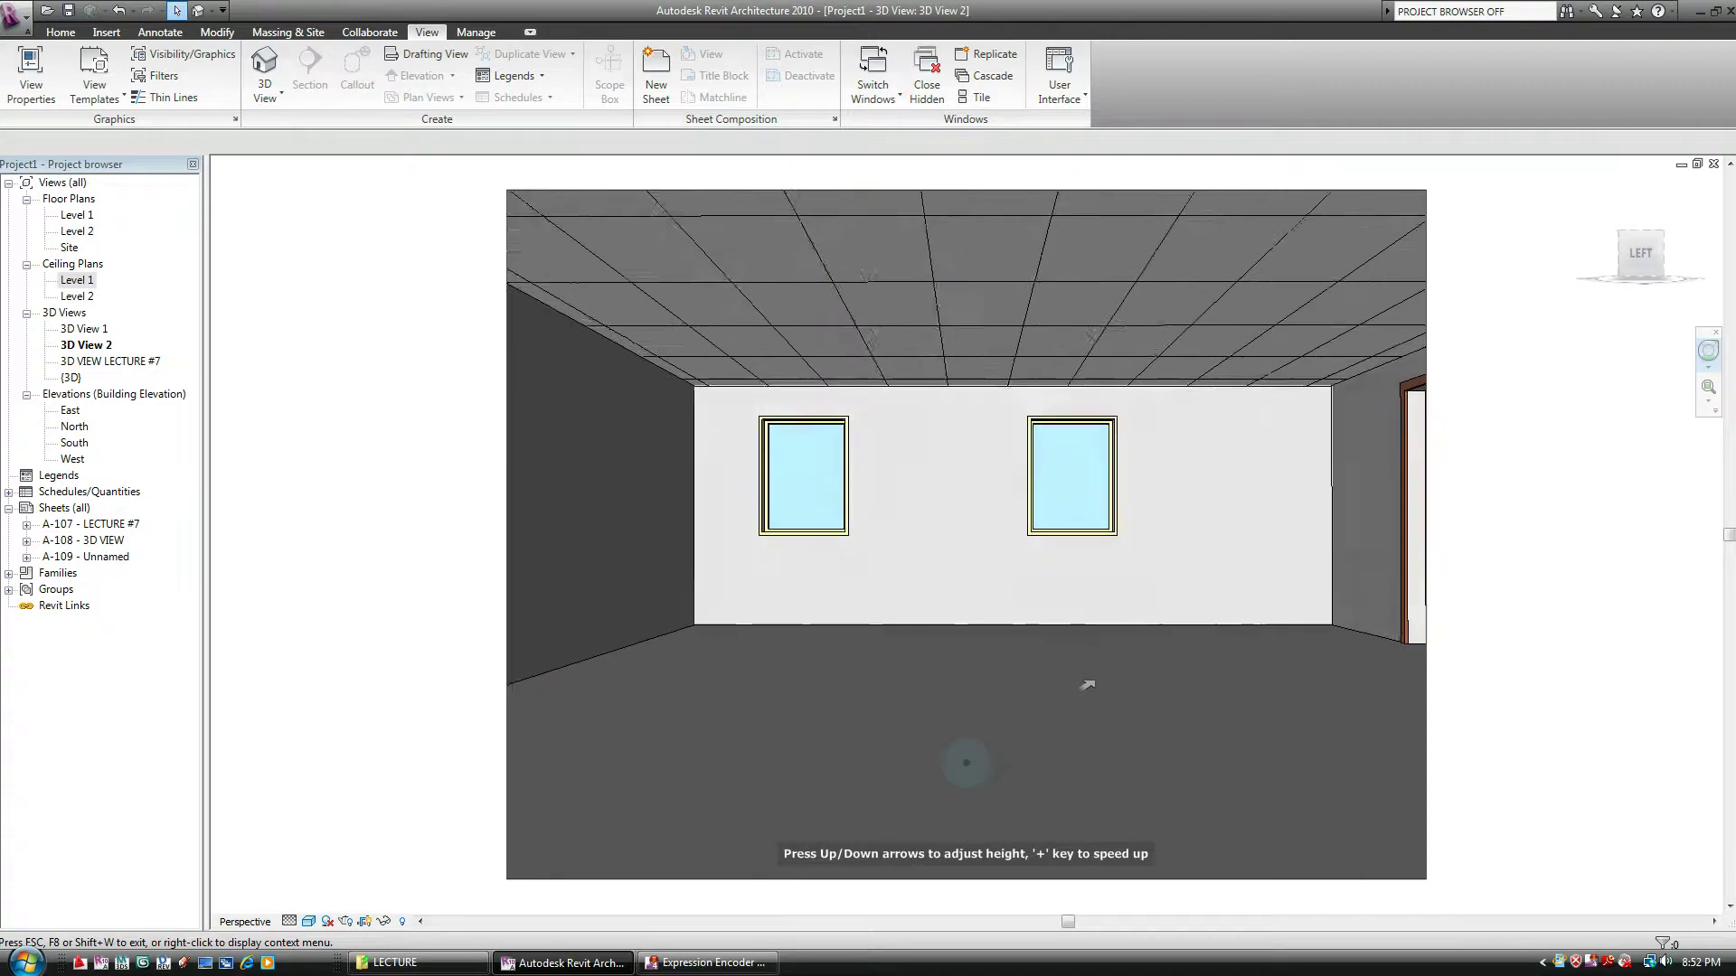
mouse_move(1139, 685)
left_mouse_down()
mouse_move(1294, 700)
mouse_move(1261, 694)
left_mouse_up()
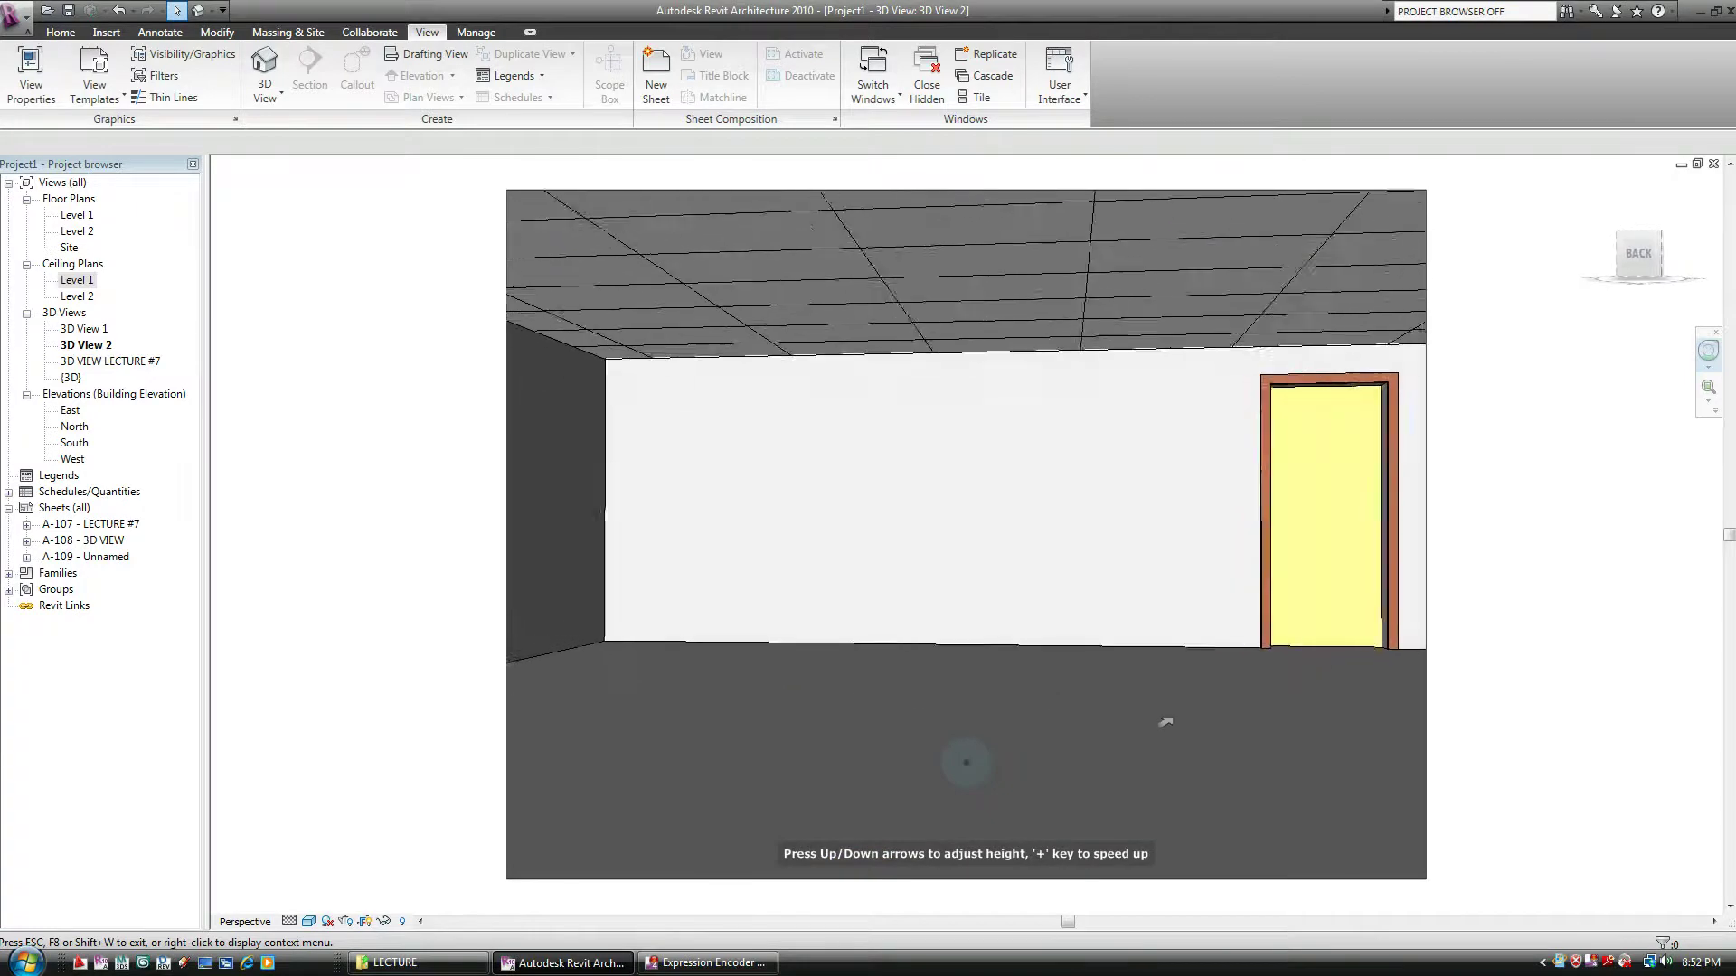
mouse_move(1439, 688)
left_mouse_down()
mouse_move(1391, 670)
mouse_move(1266, 710)
mouse_move(918, 746)
mouse_move(970, 827)
left_mouse_up()
left_click_drag(762, 685, 863, 679)
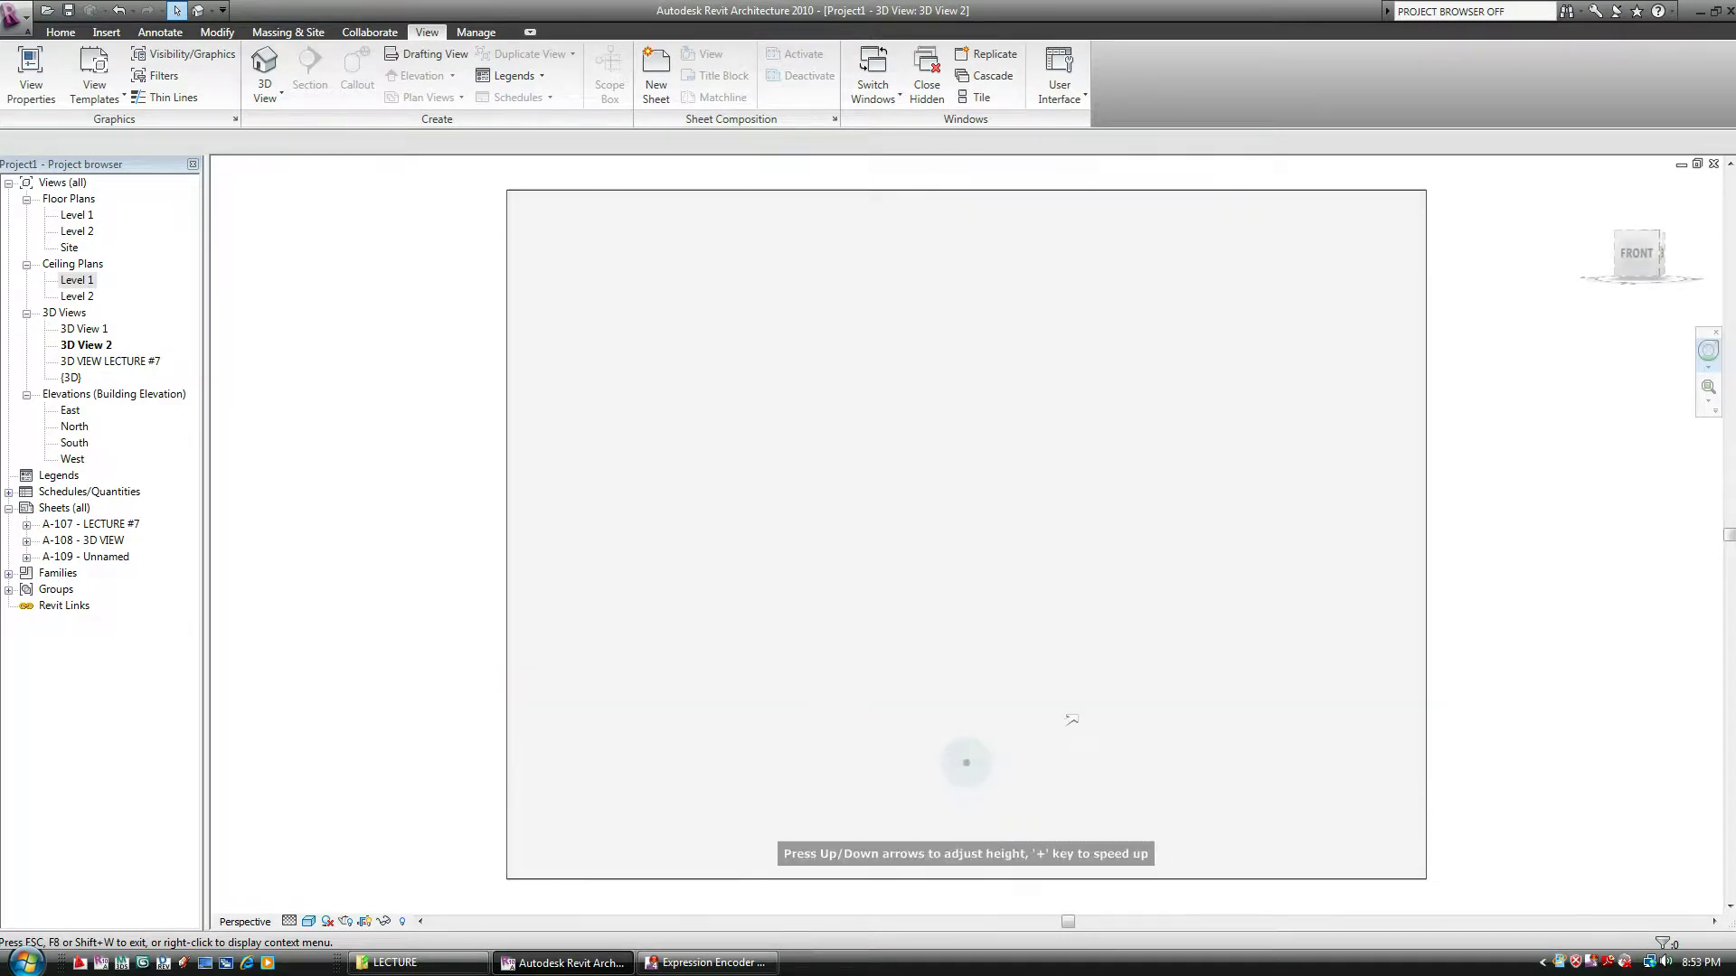
- Walk the camera back to the room's west end and turn its look direction so the two east windows are centred
left_click_drag(1070, 685, 1130, 861)
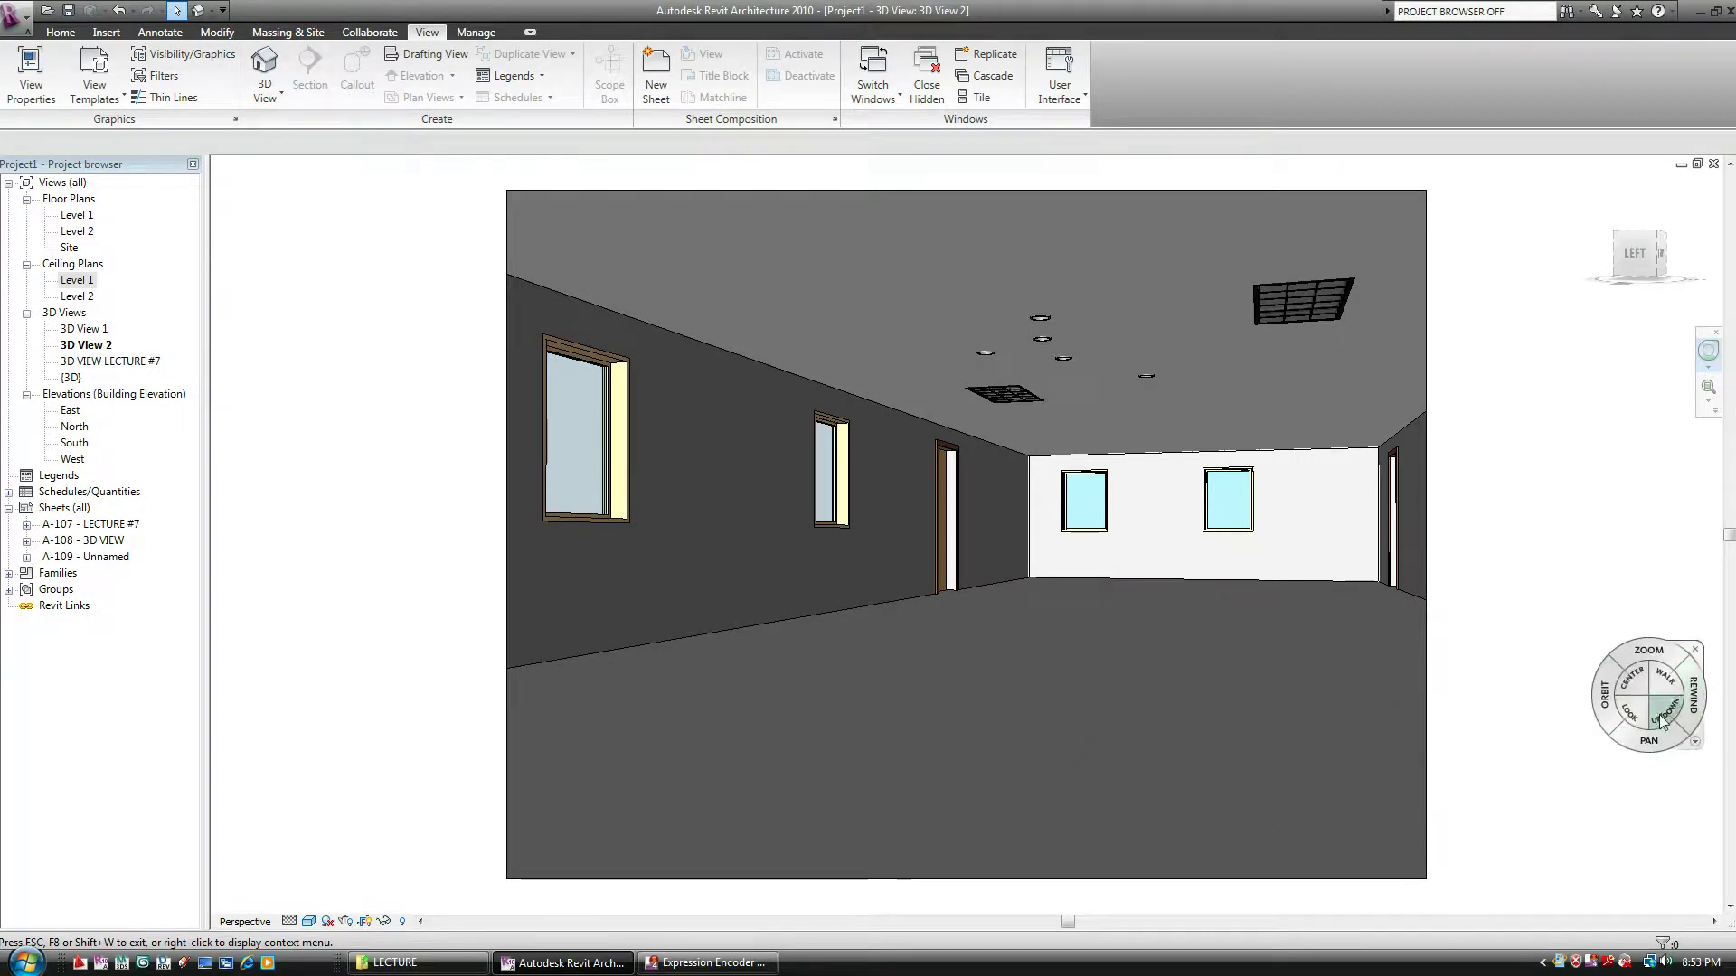
left_click(1636, 700)
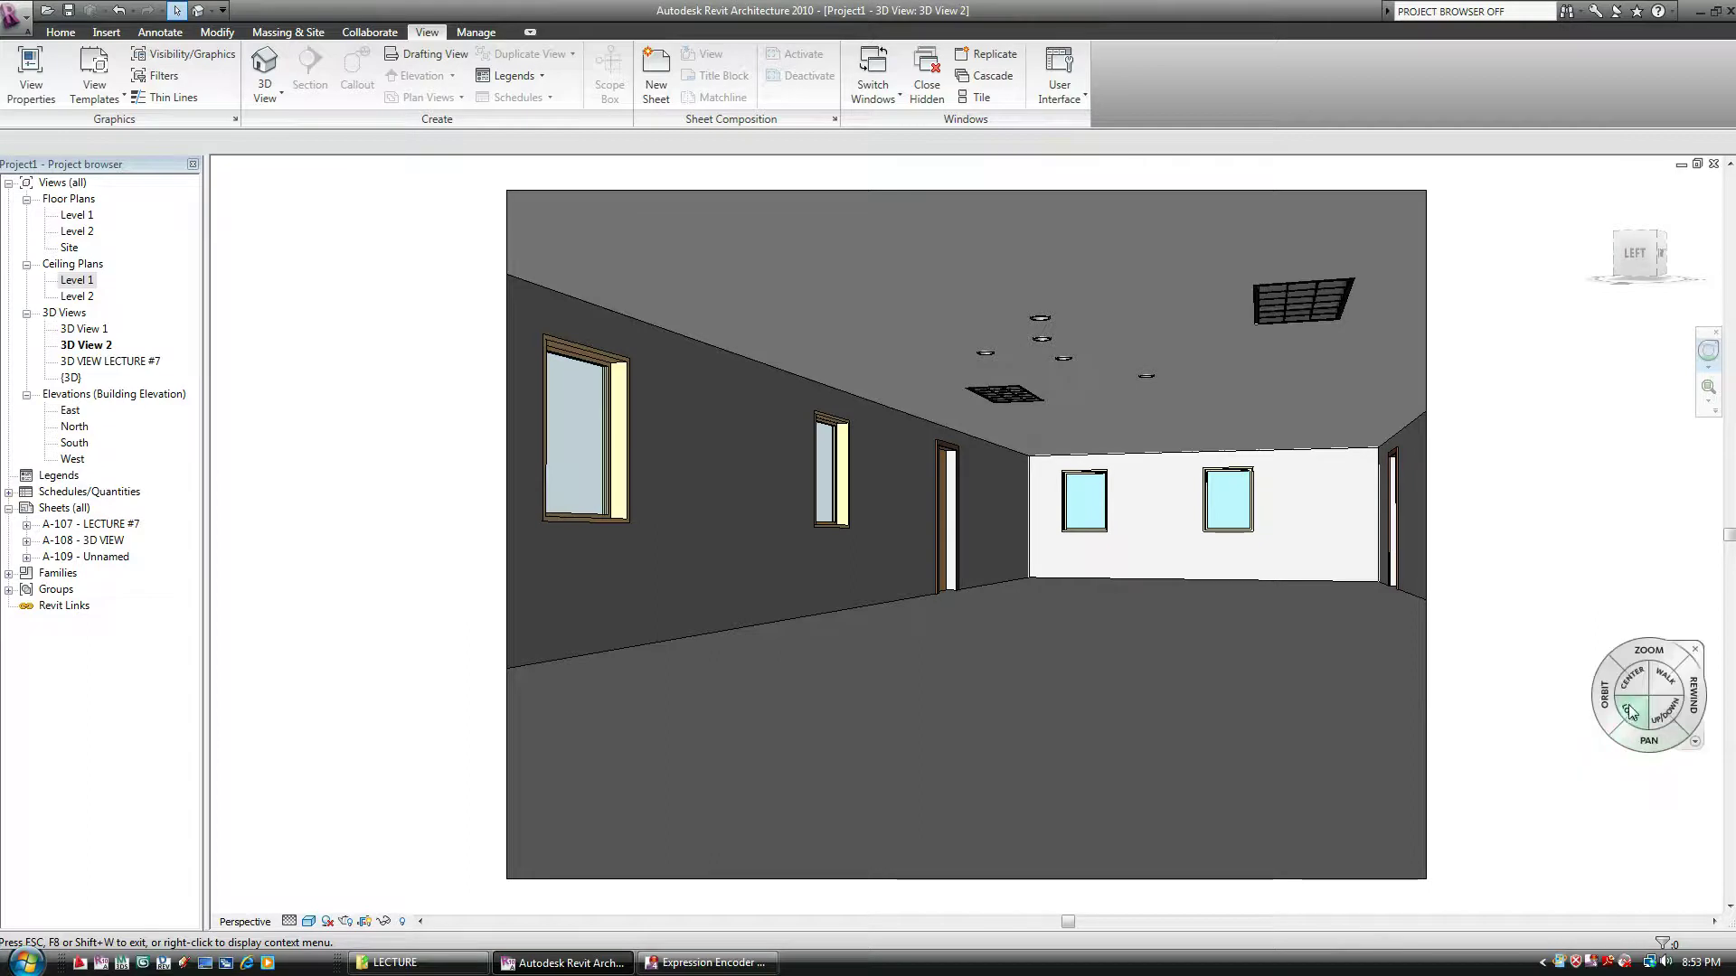
left_click_drag(1631, 714, 1537, 723)
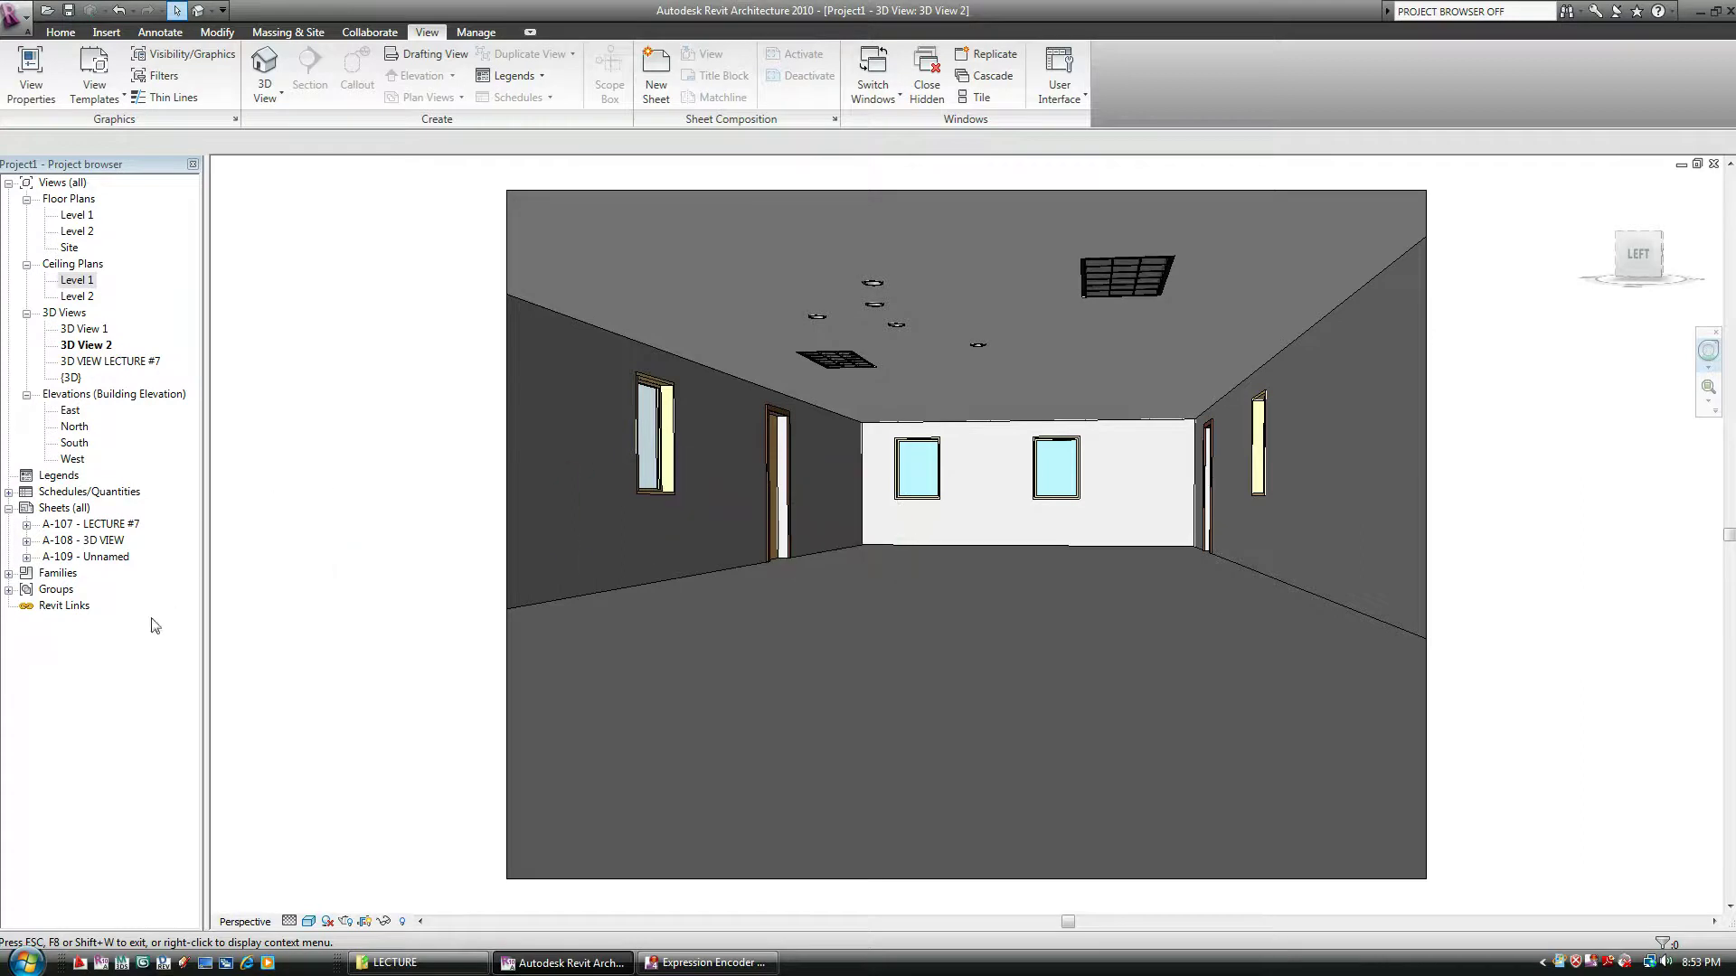
- Open the rendering settings for this camera view and set the render quality to Medium
left_click(348, 923)
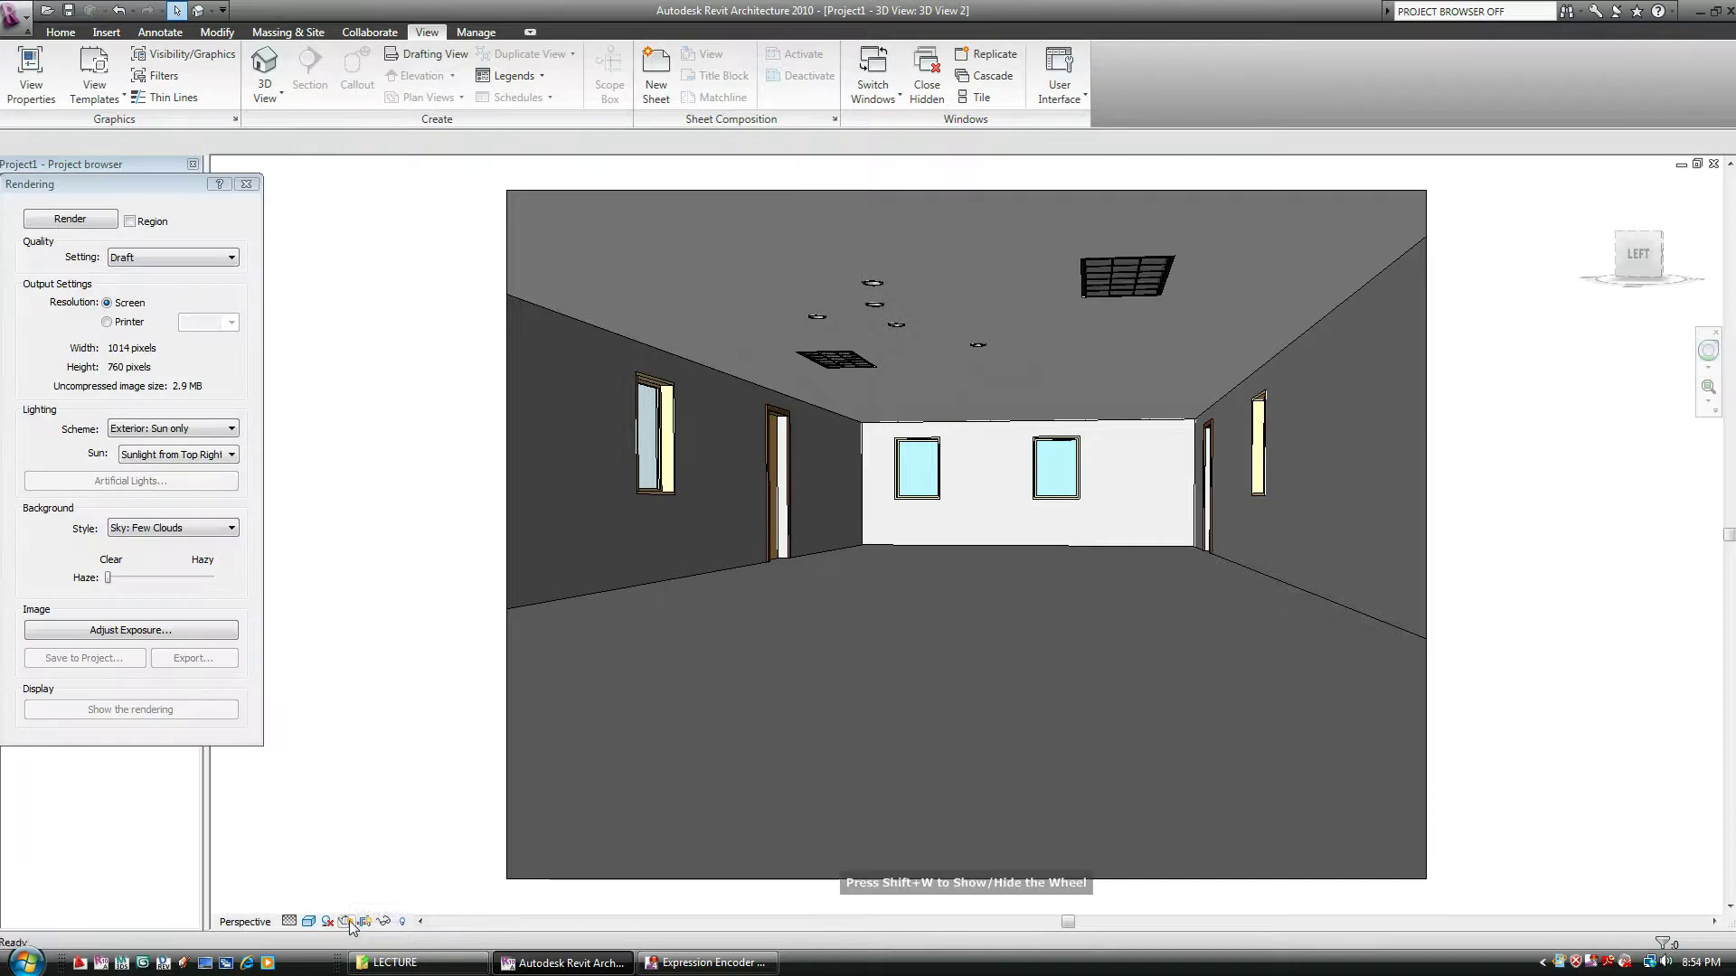
left_click_drag(149, 192, 384, 192)
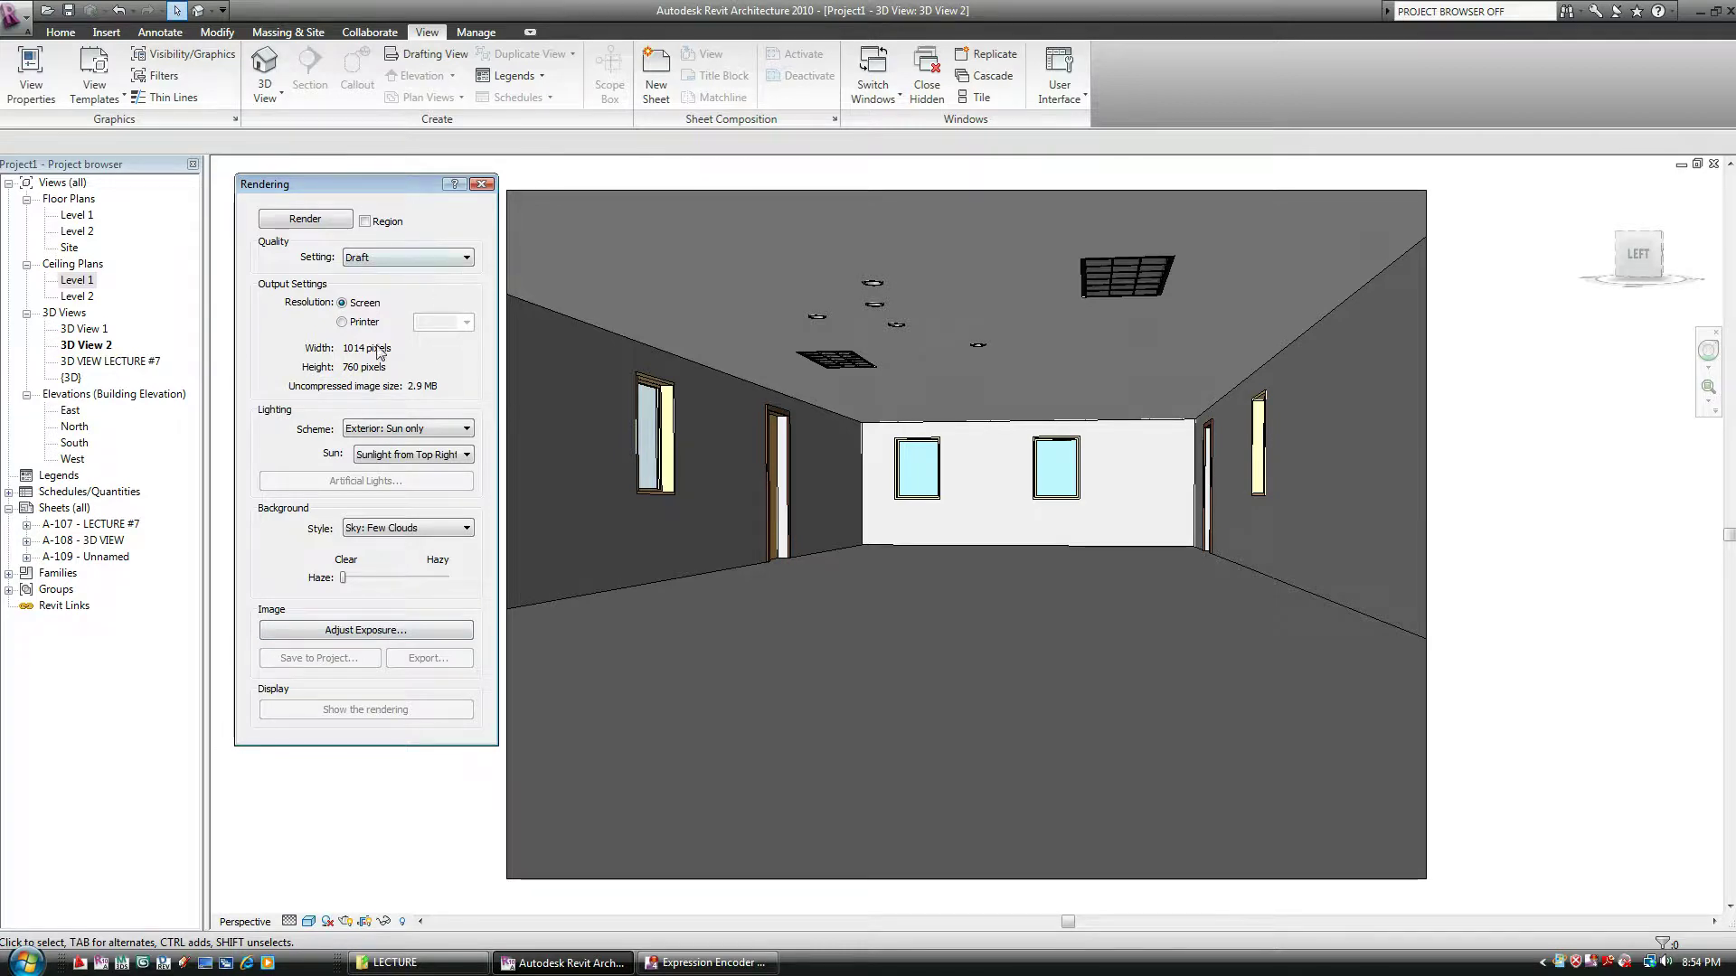
left_click_drag(409, 183, 393, 171)
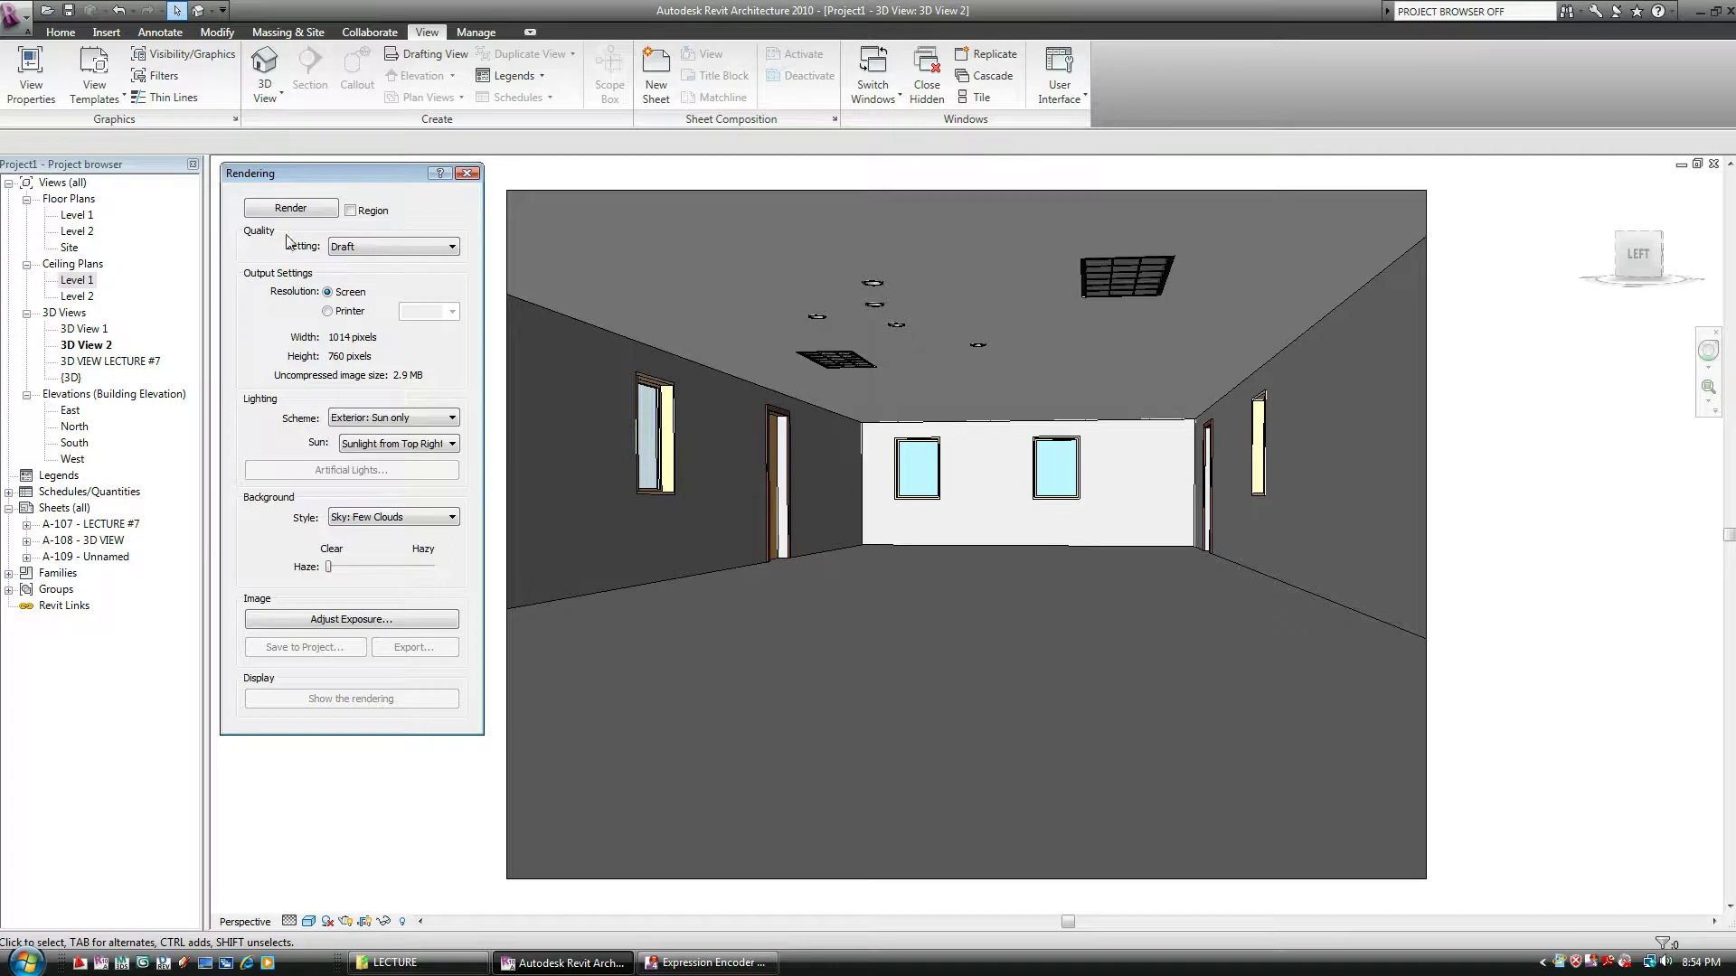
left_click(352, 248)
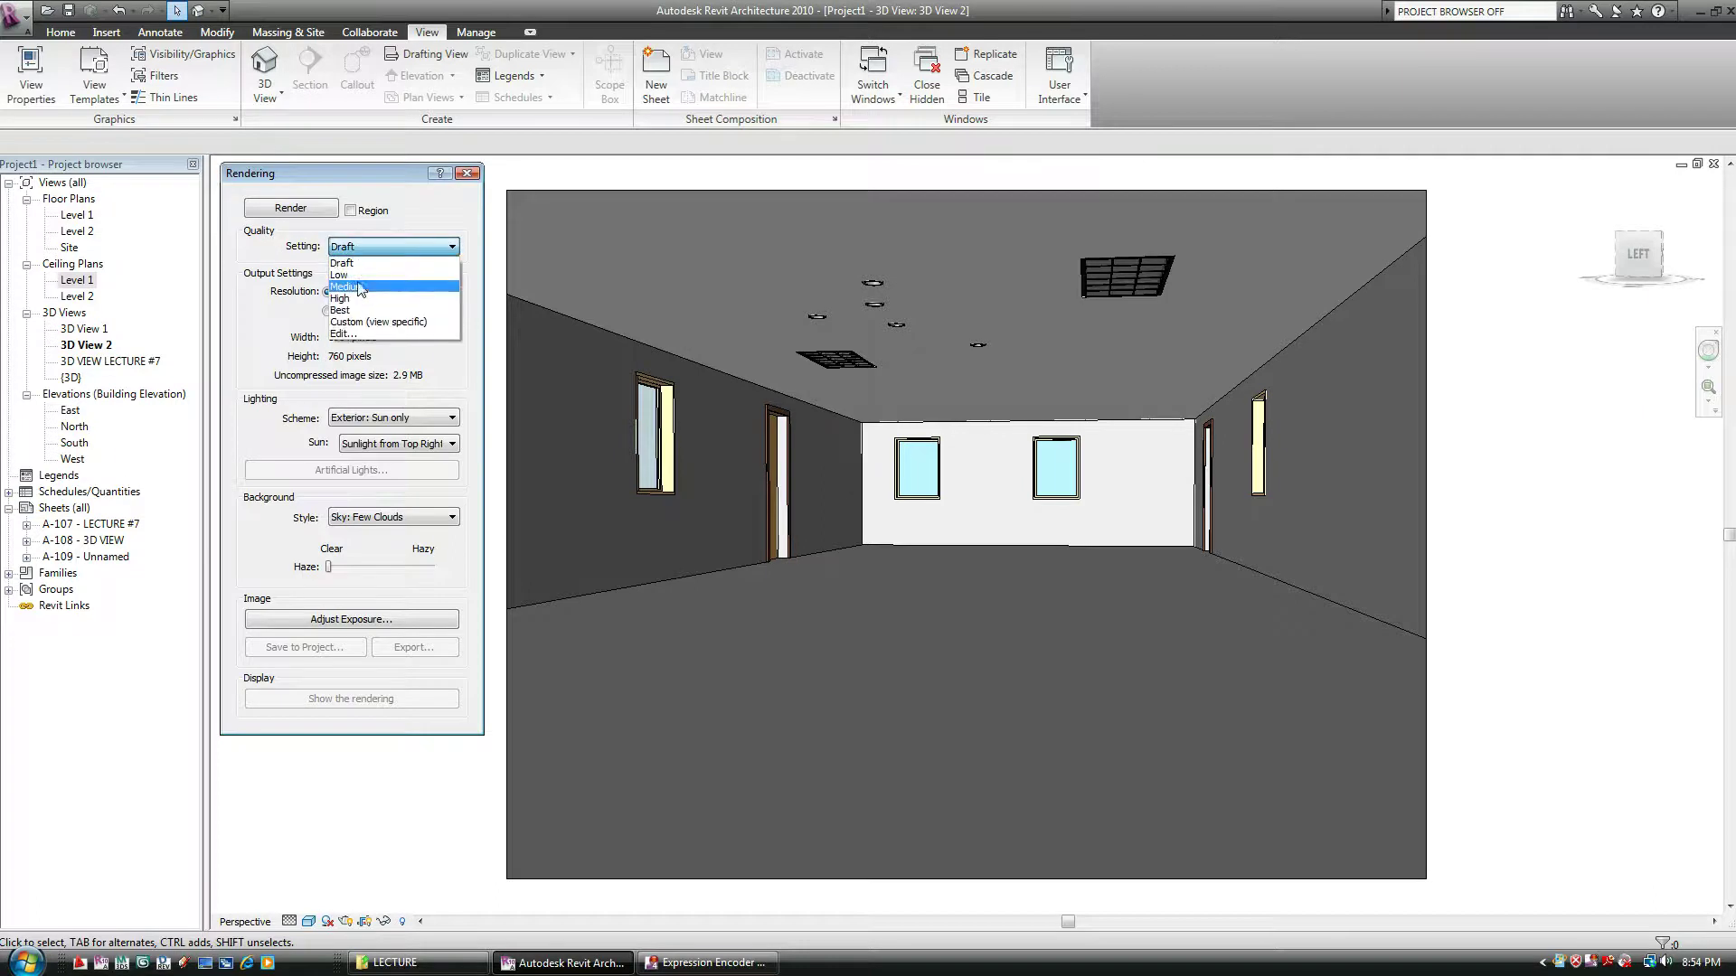
left_click(360, 286)
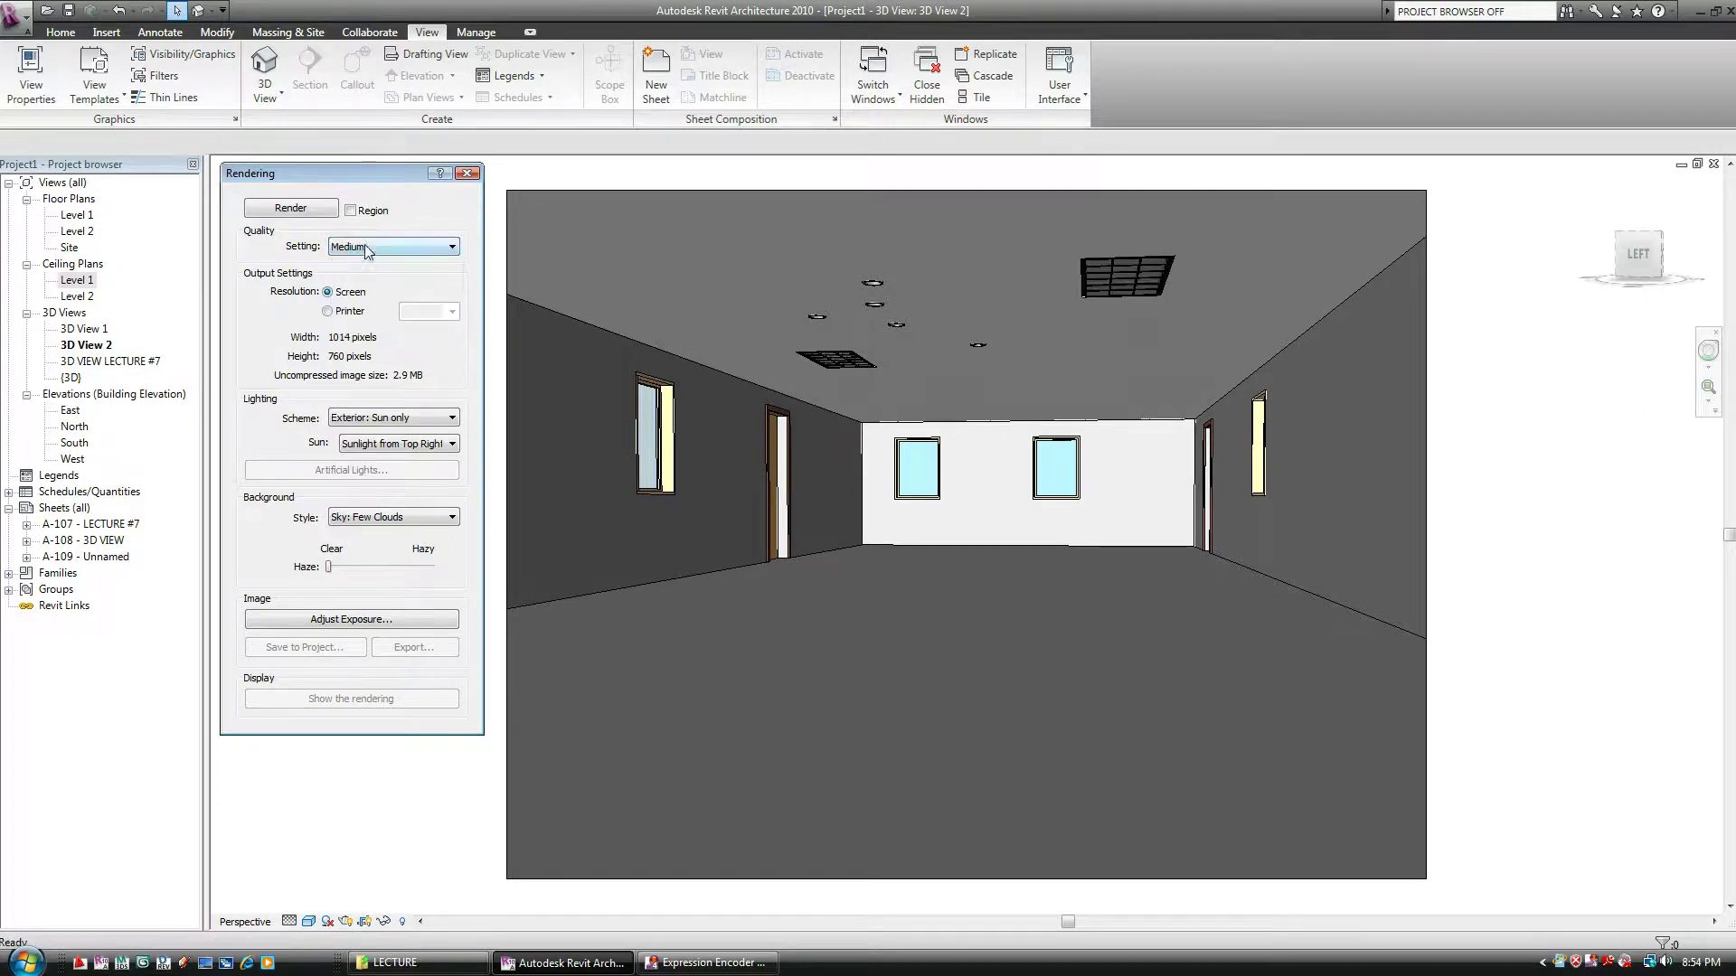
left_click(366, 248)
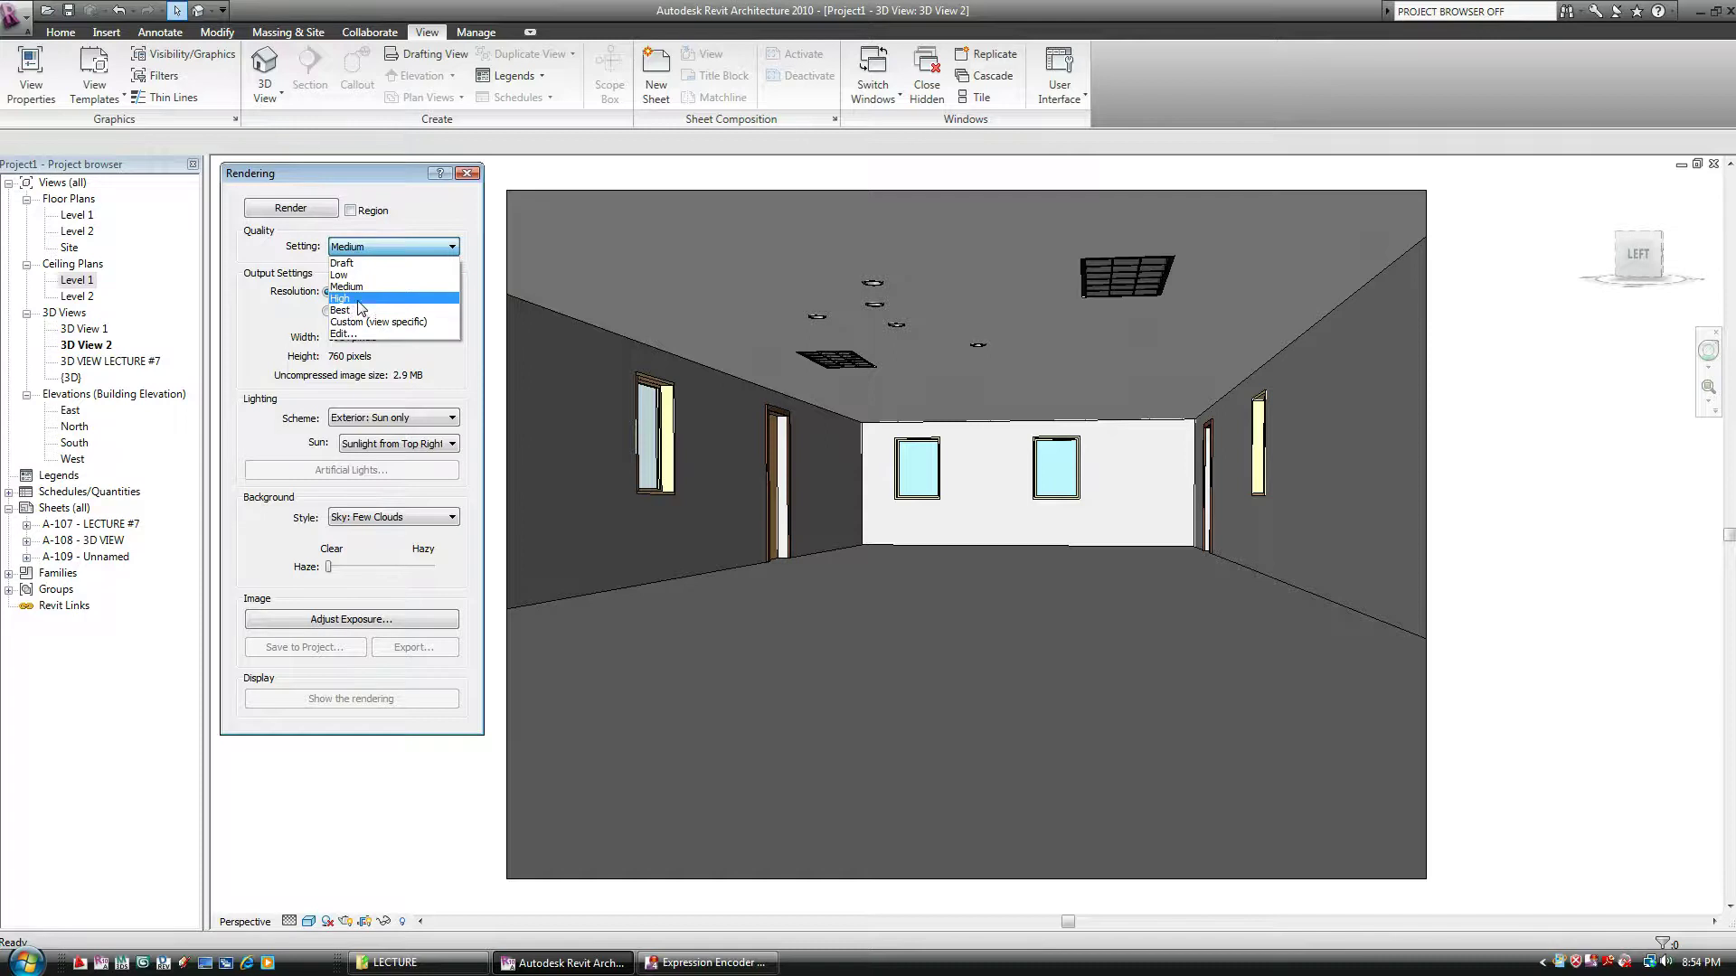
left_click(413, 223)
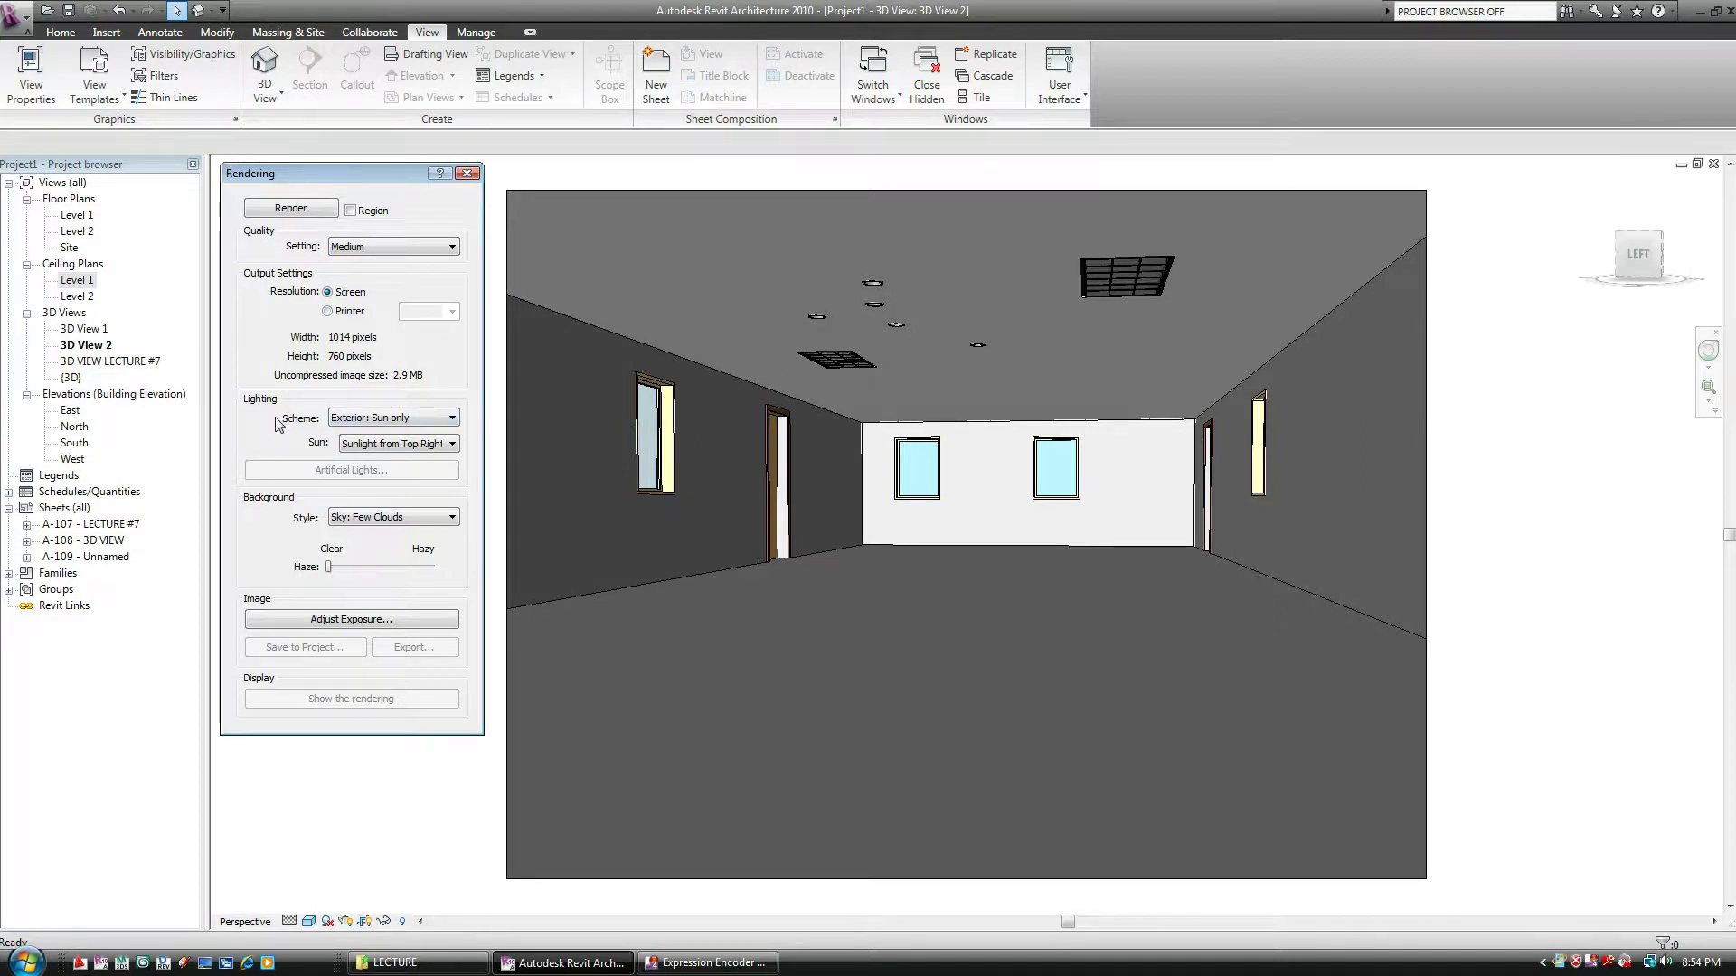
- Set the rendering's lighting scheme to Interior: Artificial only and close the rendering settings
left_click(362, 421)
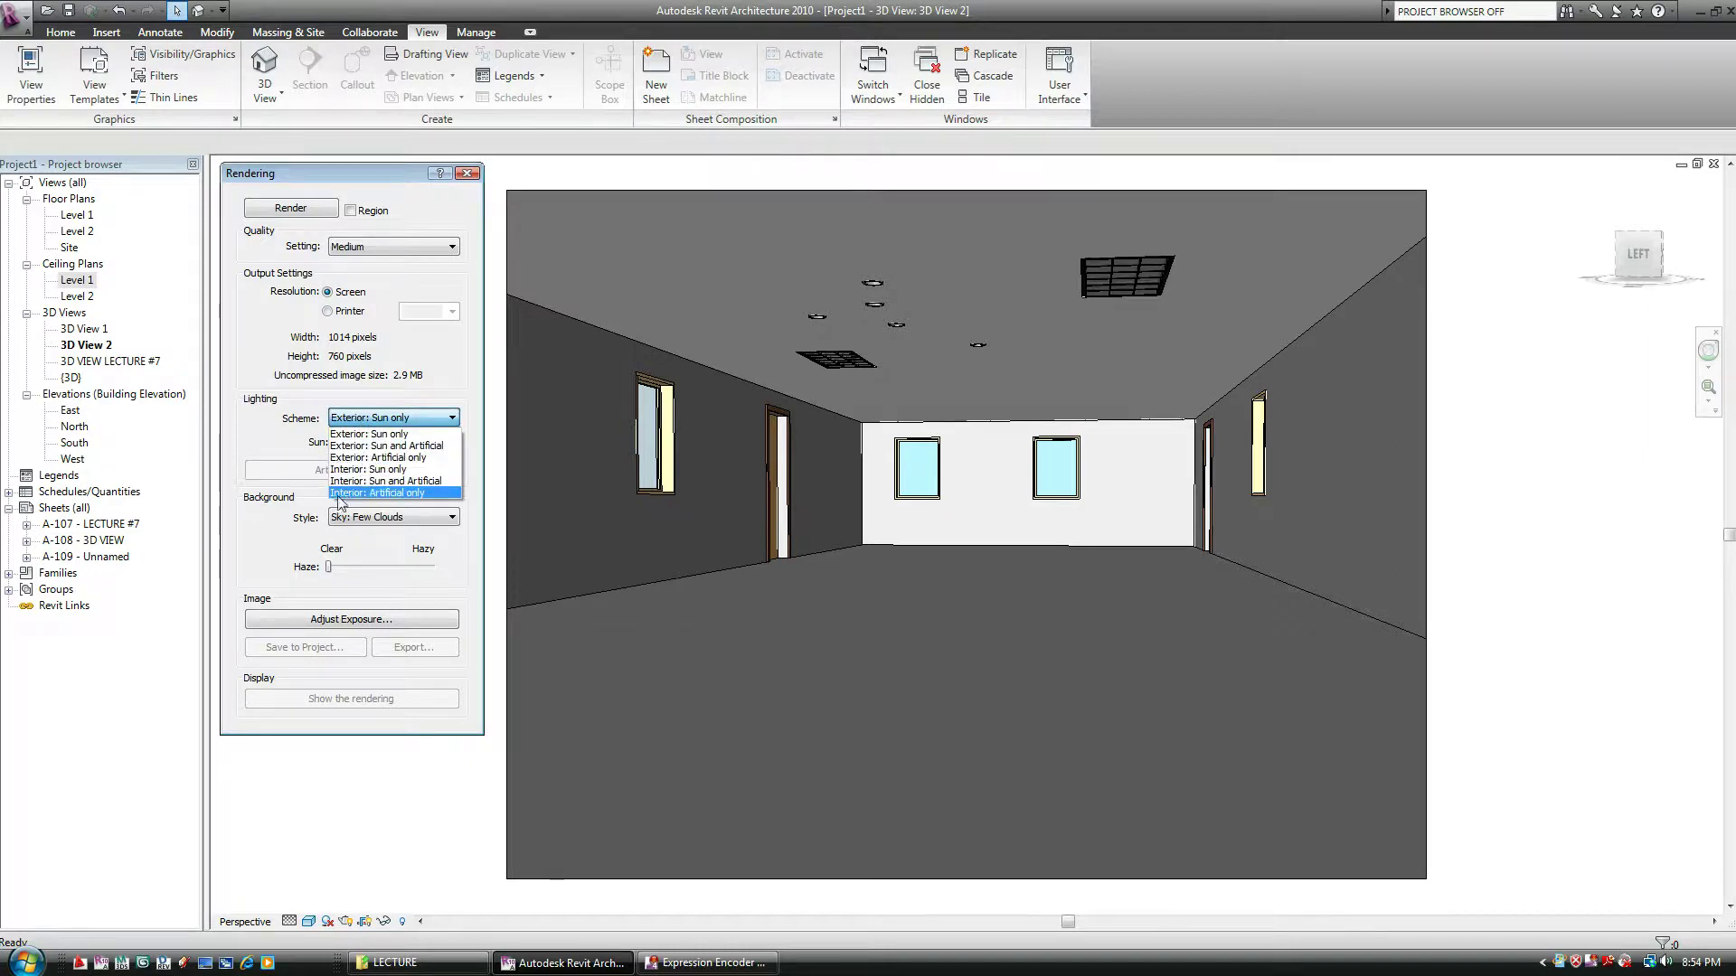
left_click(376, 494)
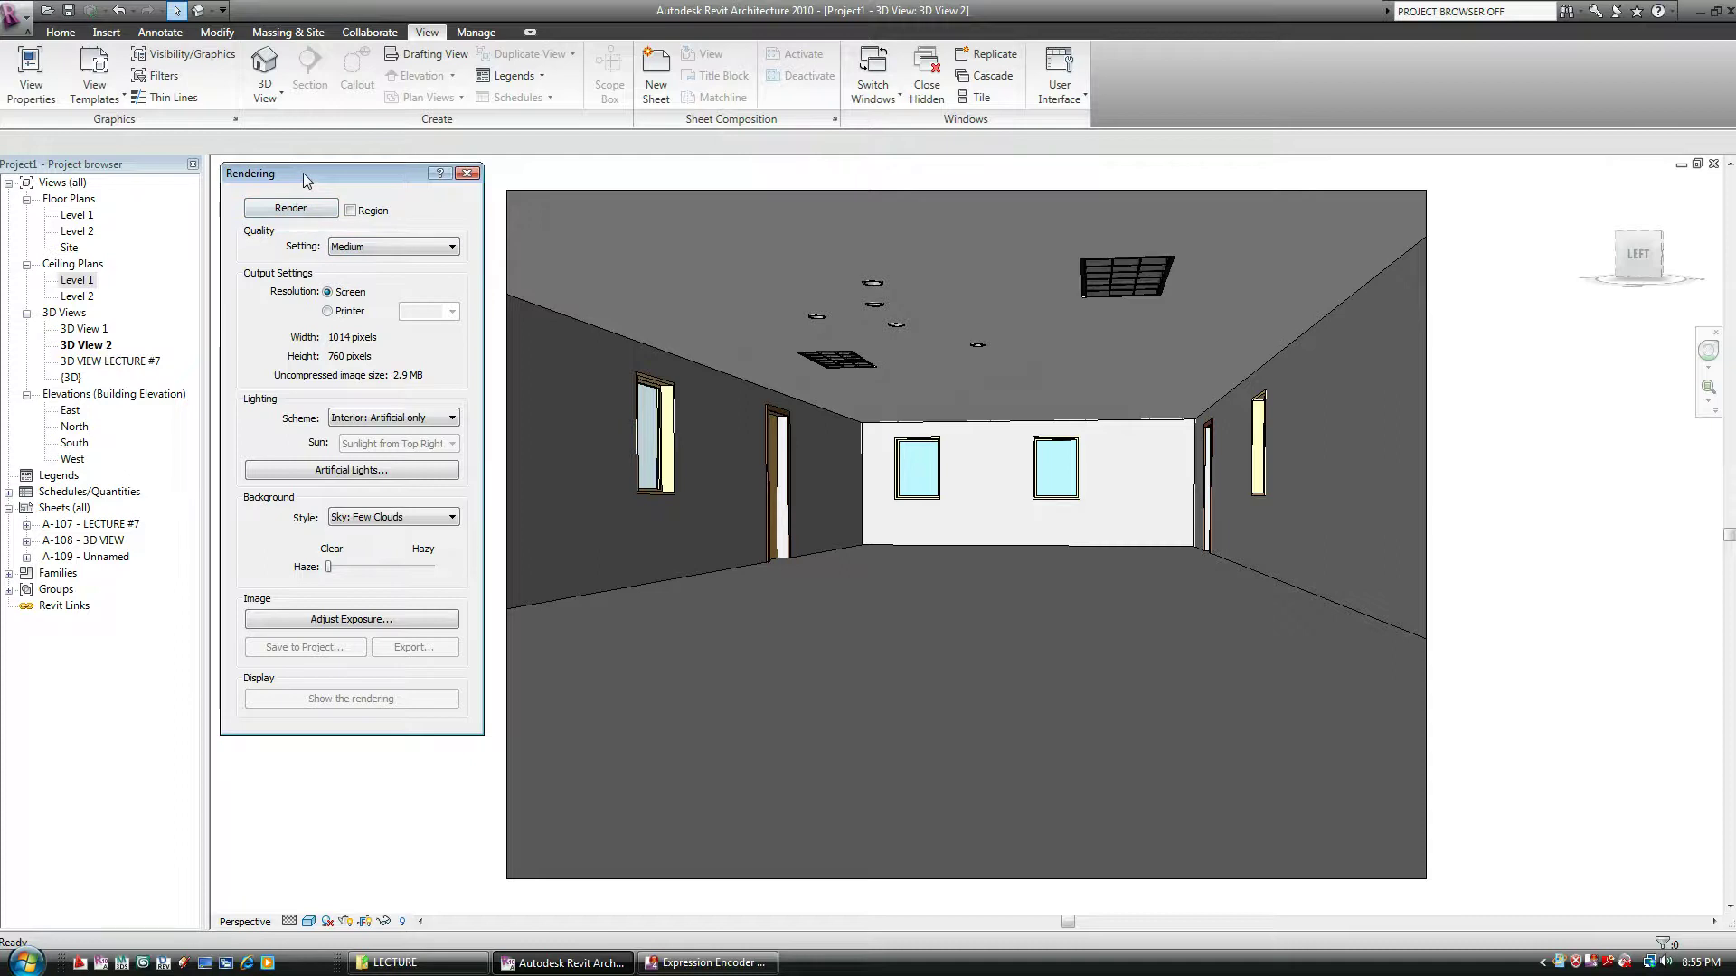
left_click_drag(302, 173, 304, 199)
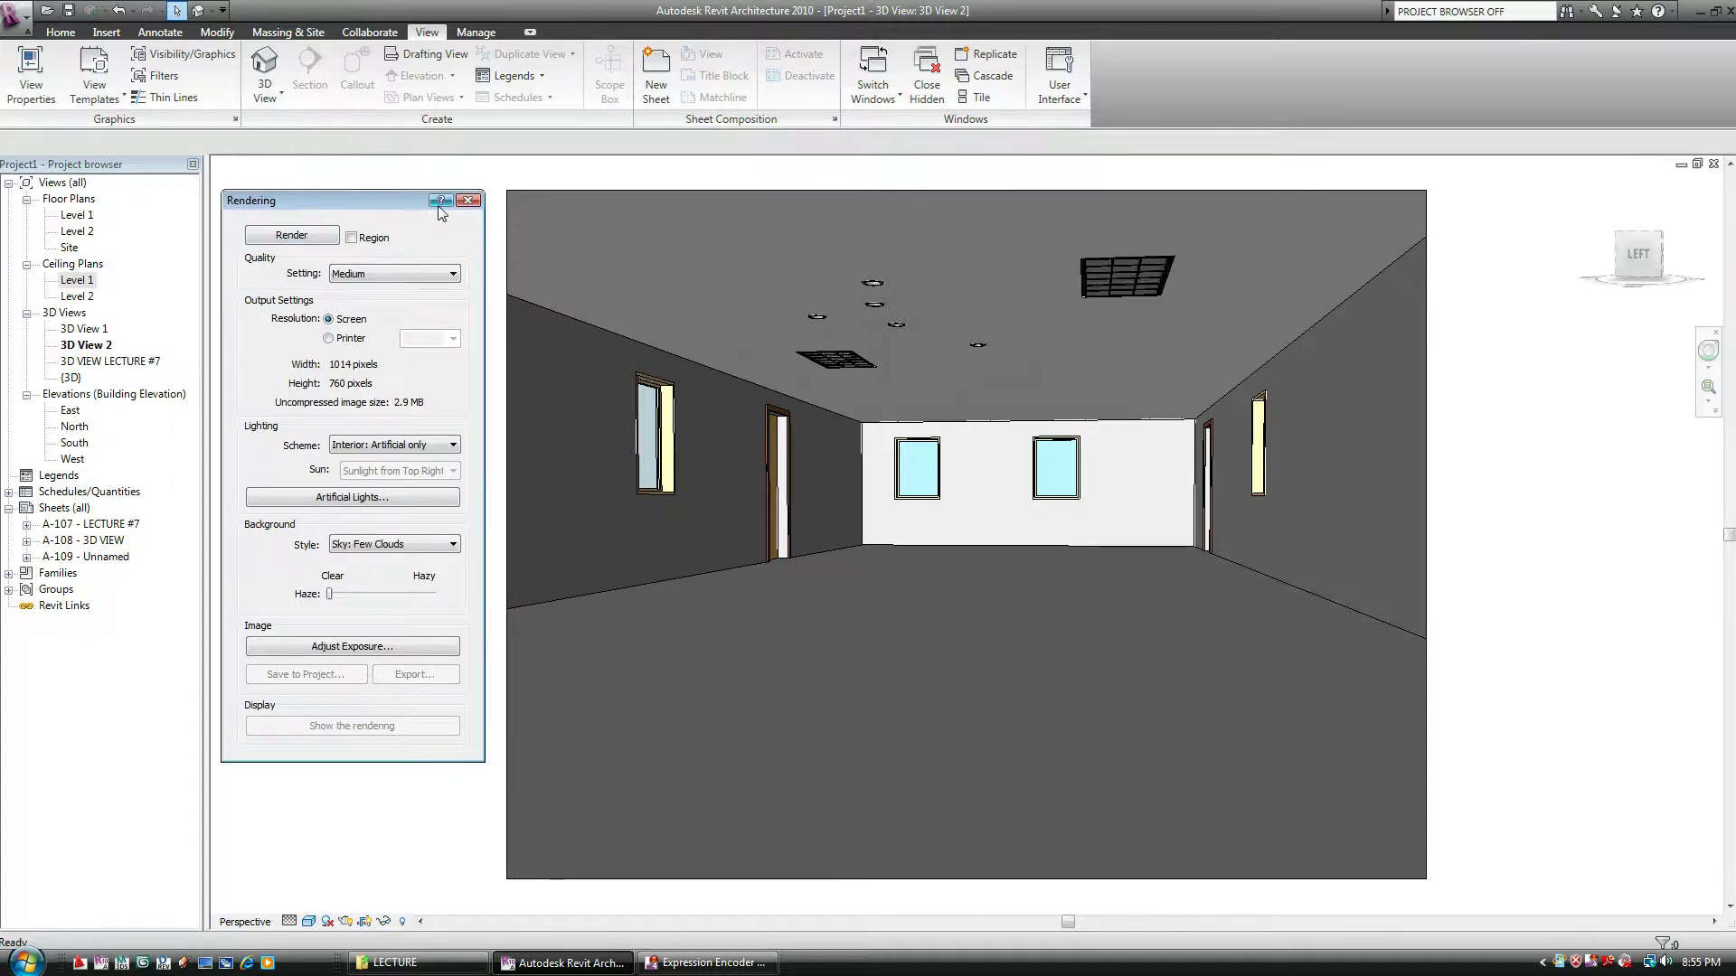
left_click(469, 201)
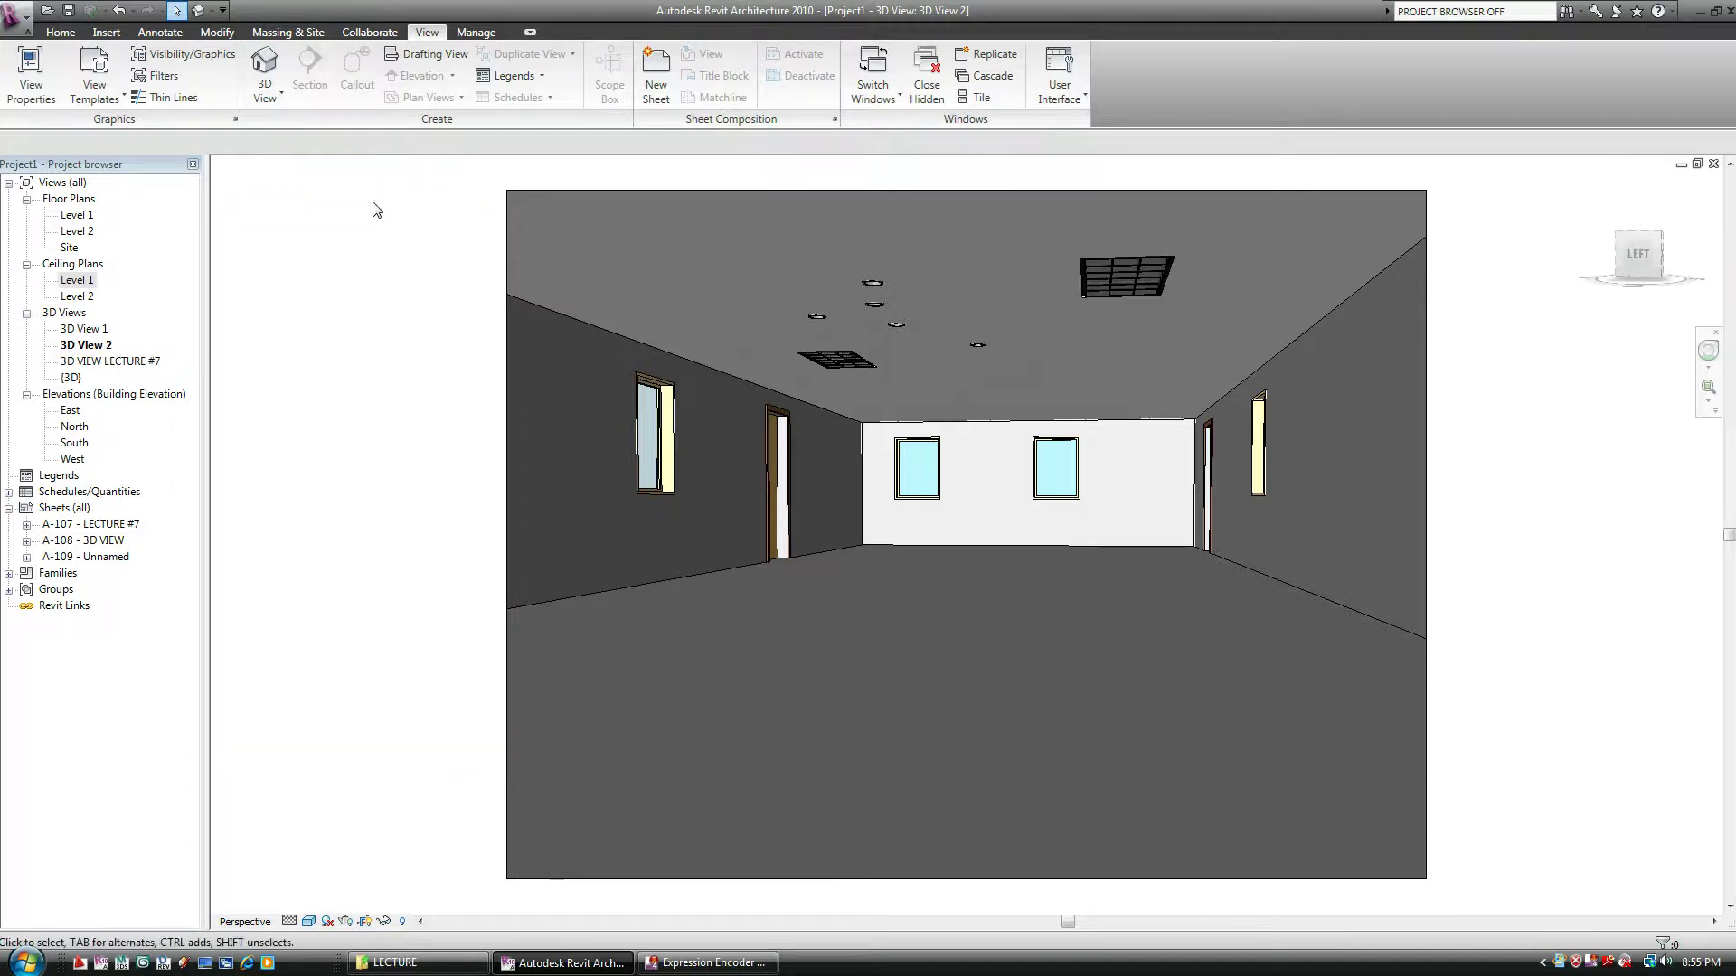
- Open 3D View 1 and display its existing rendering to examine the artificial lighting, then close the rendering settings
left_click(86, 331)
double_click(86, 331)
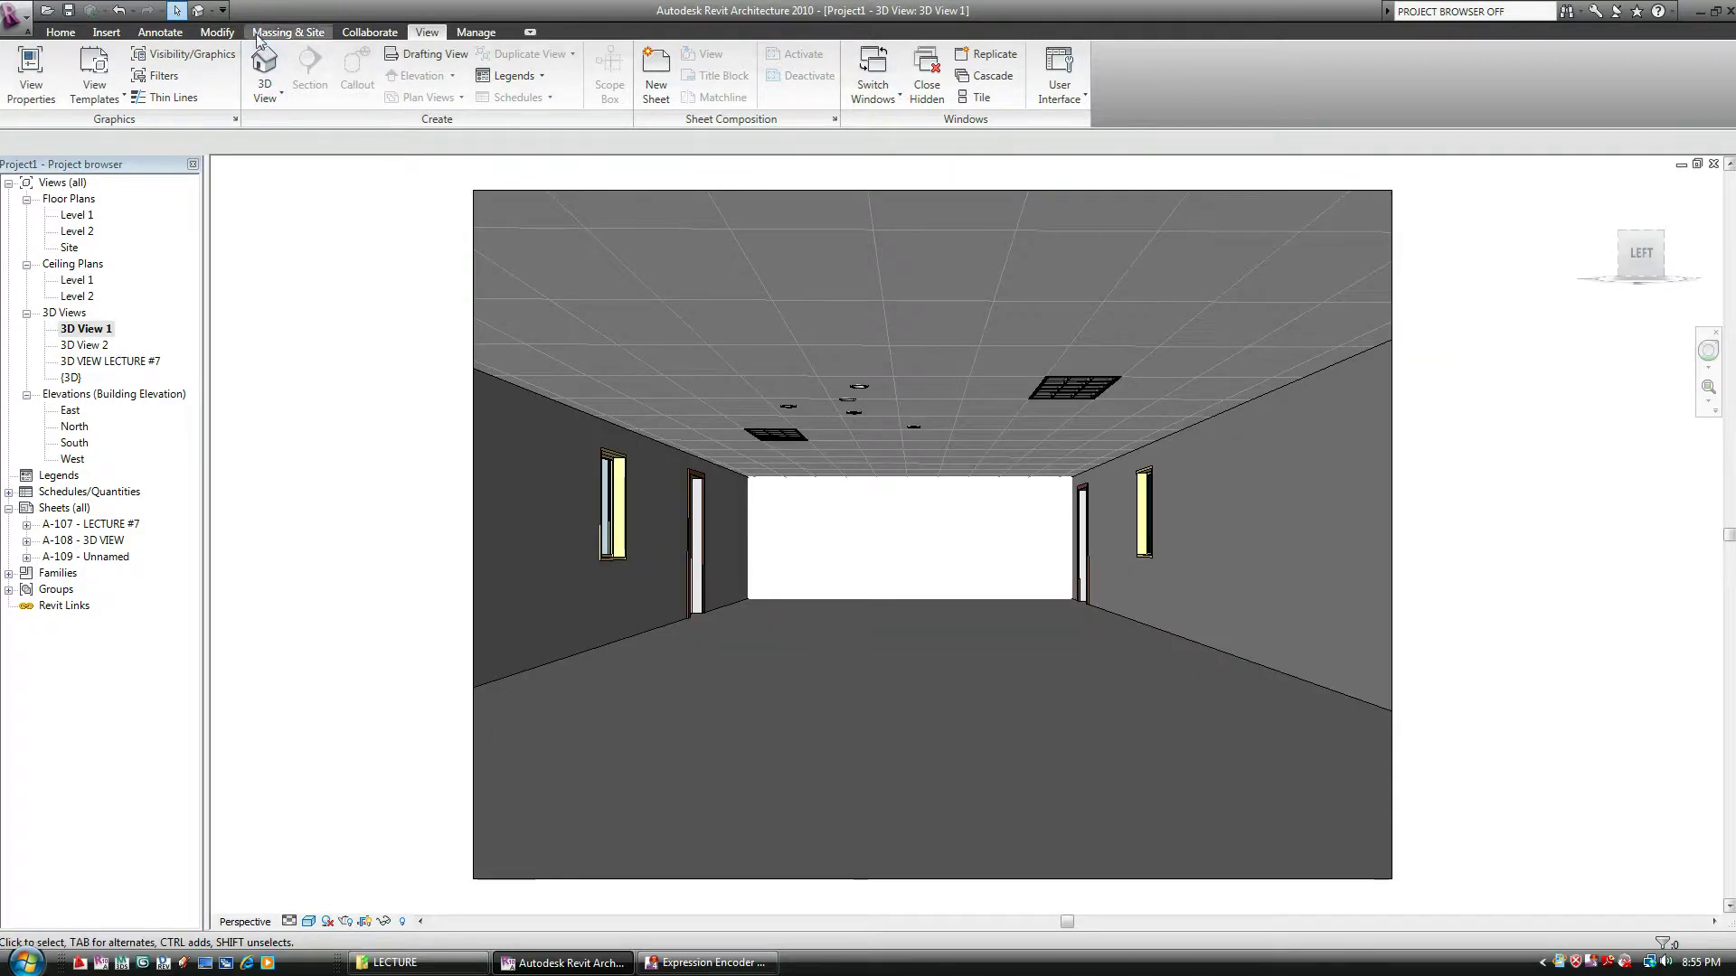
left_click(348, 920)
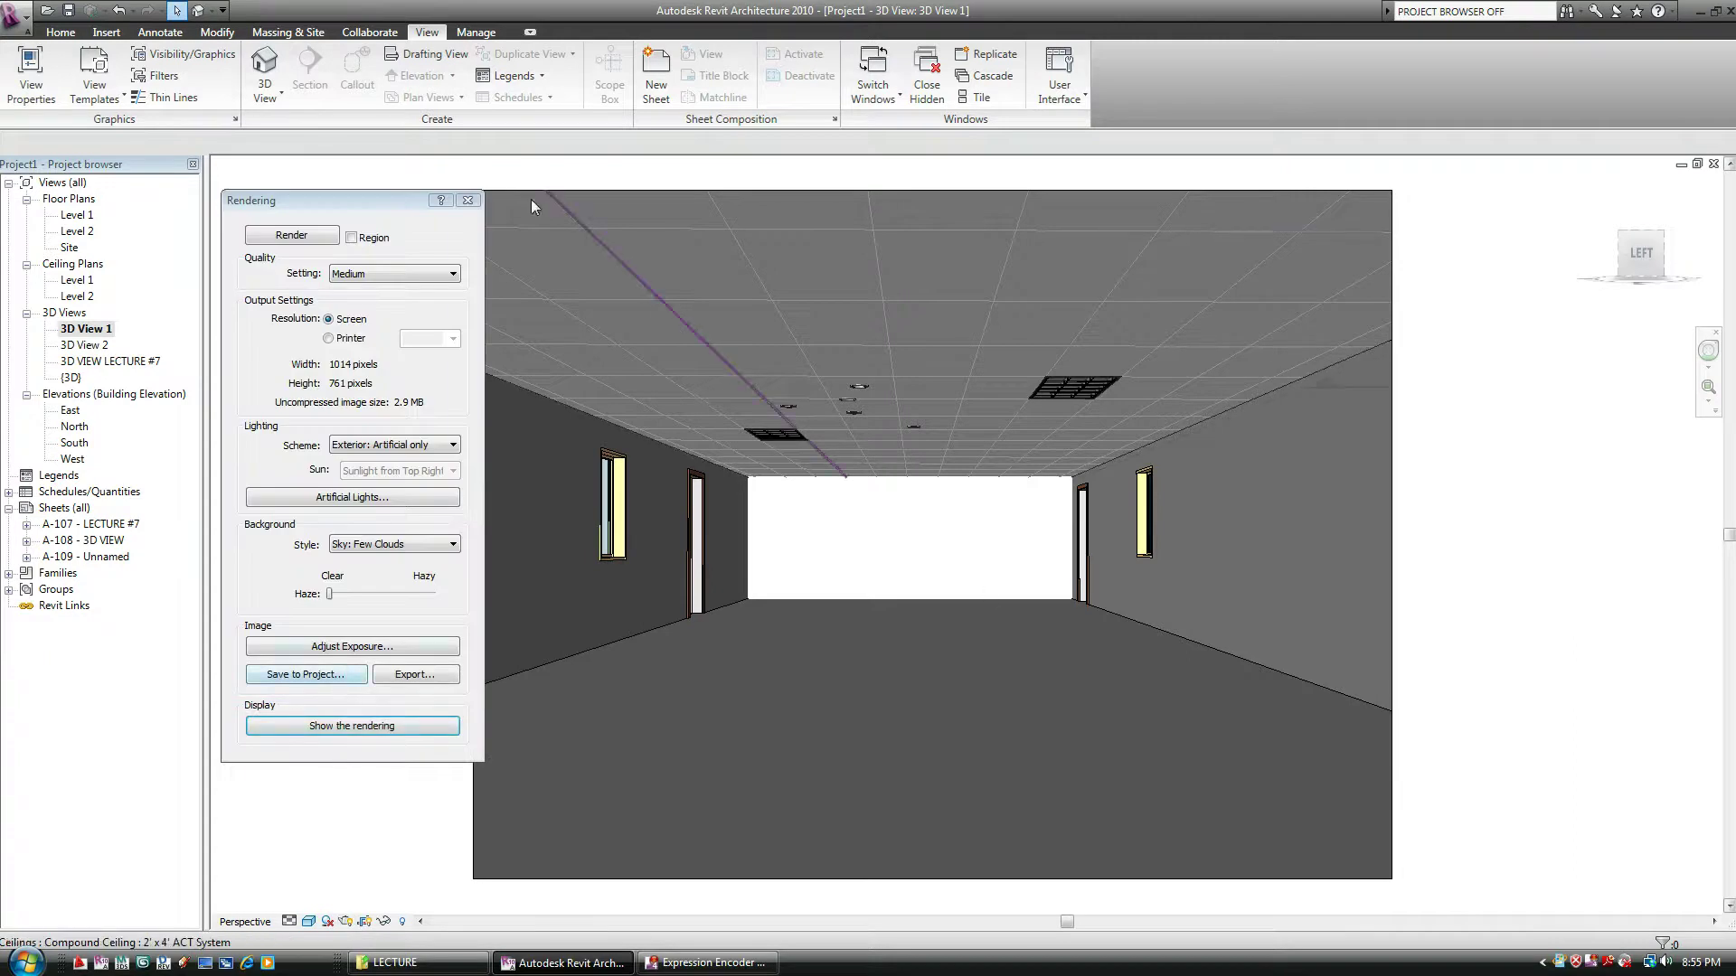
left_click_drag(416, 200, 373, 204)
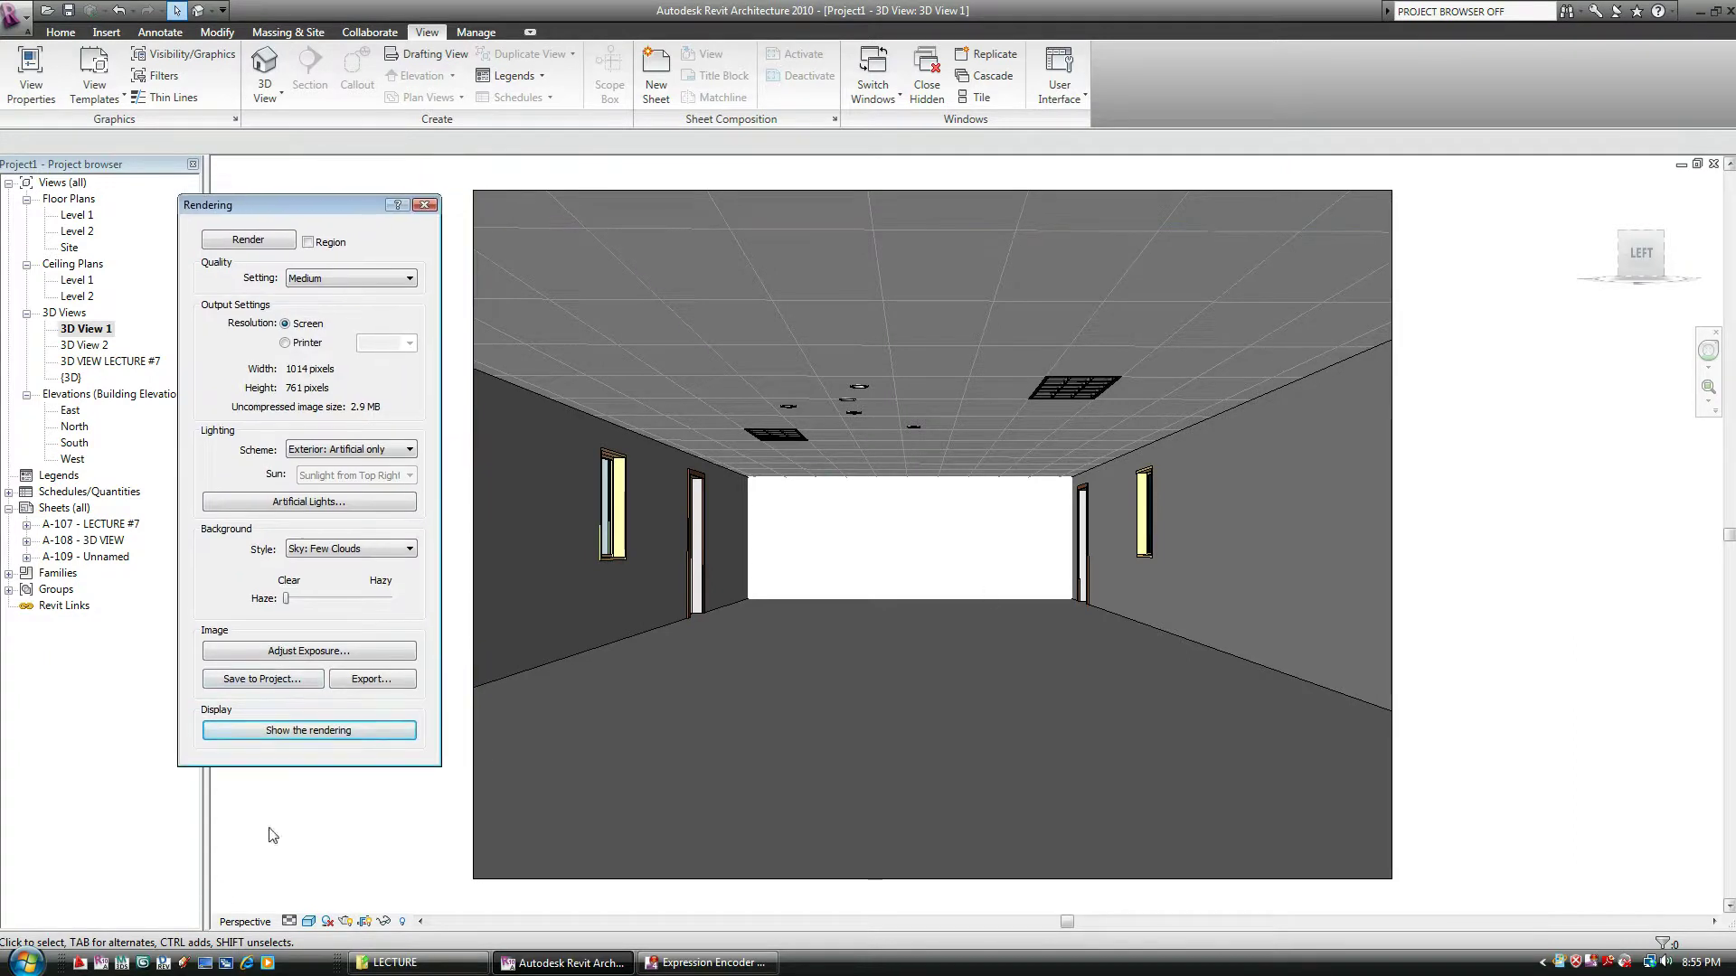
left_click(292, 732)
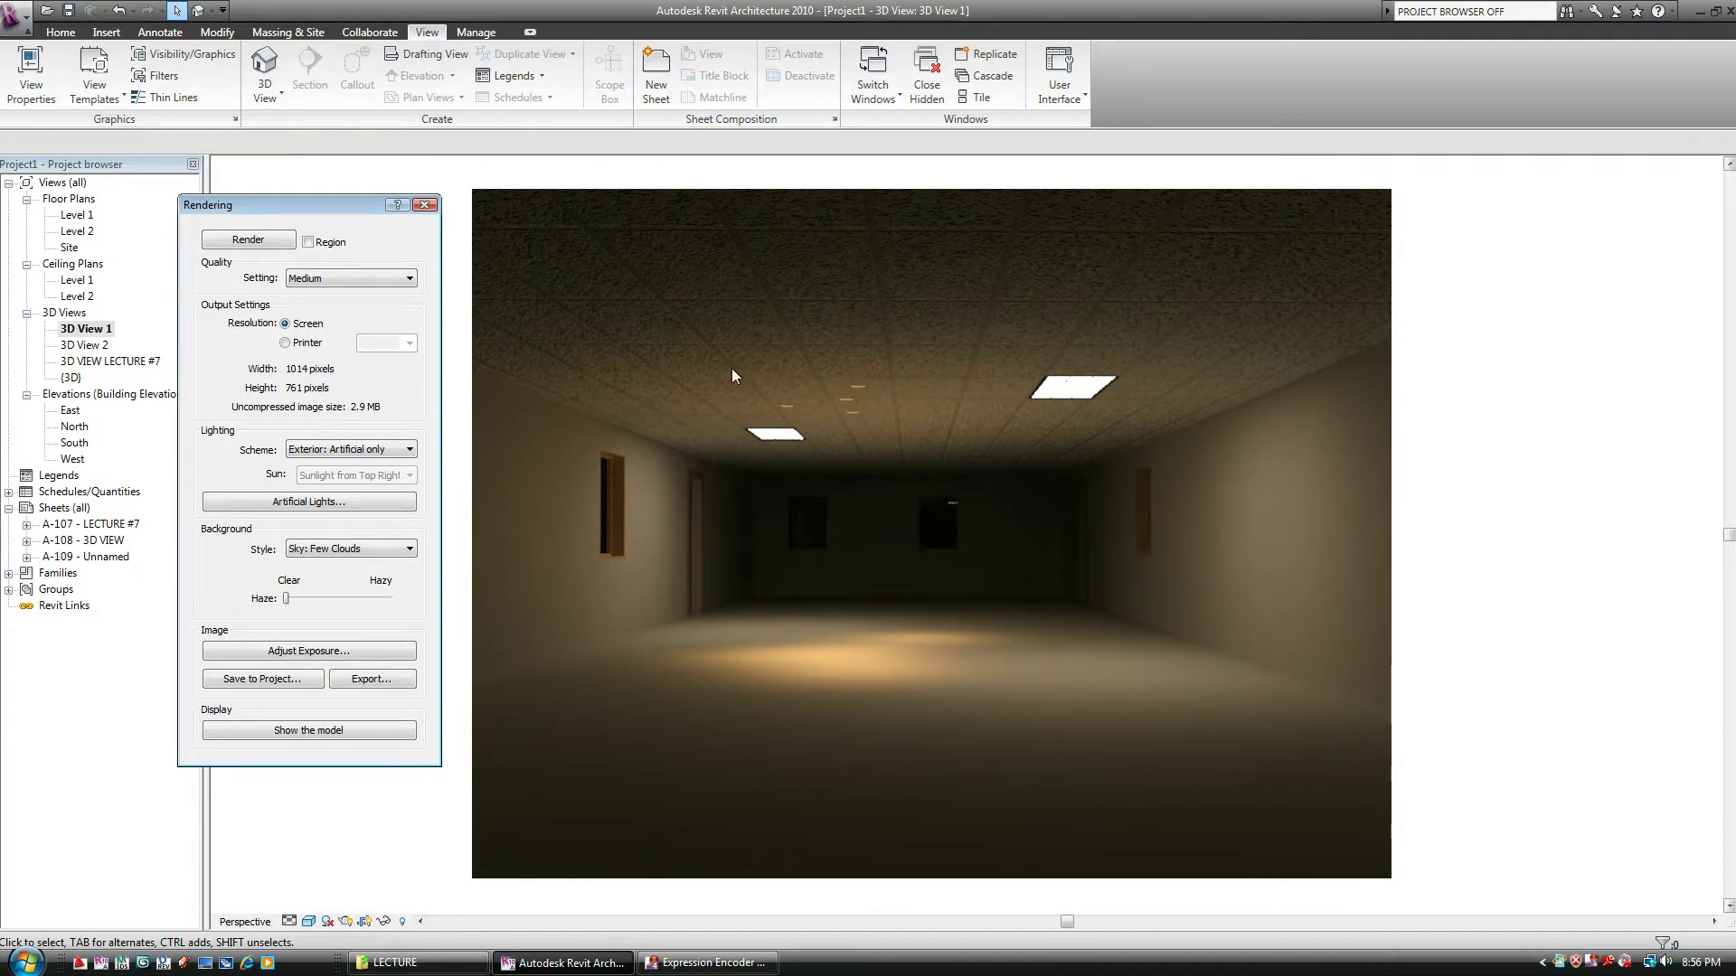
left_click(424, 204)
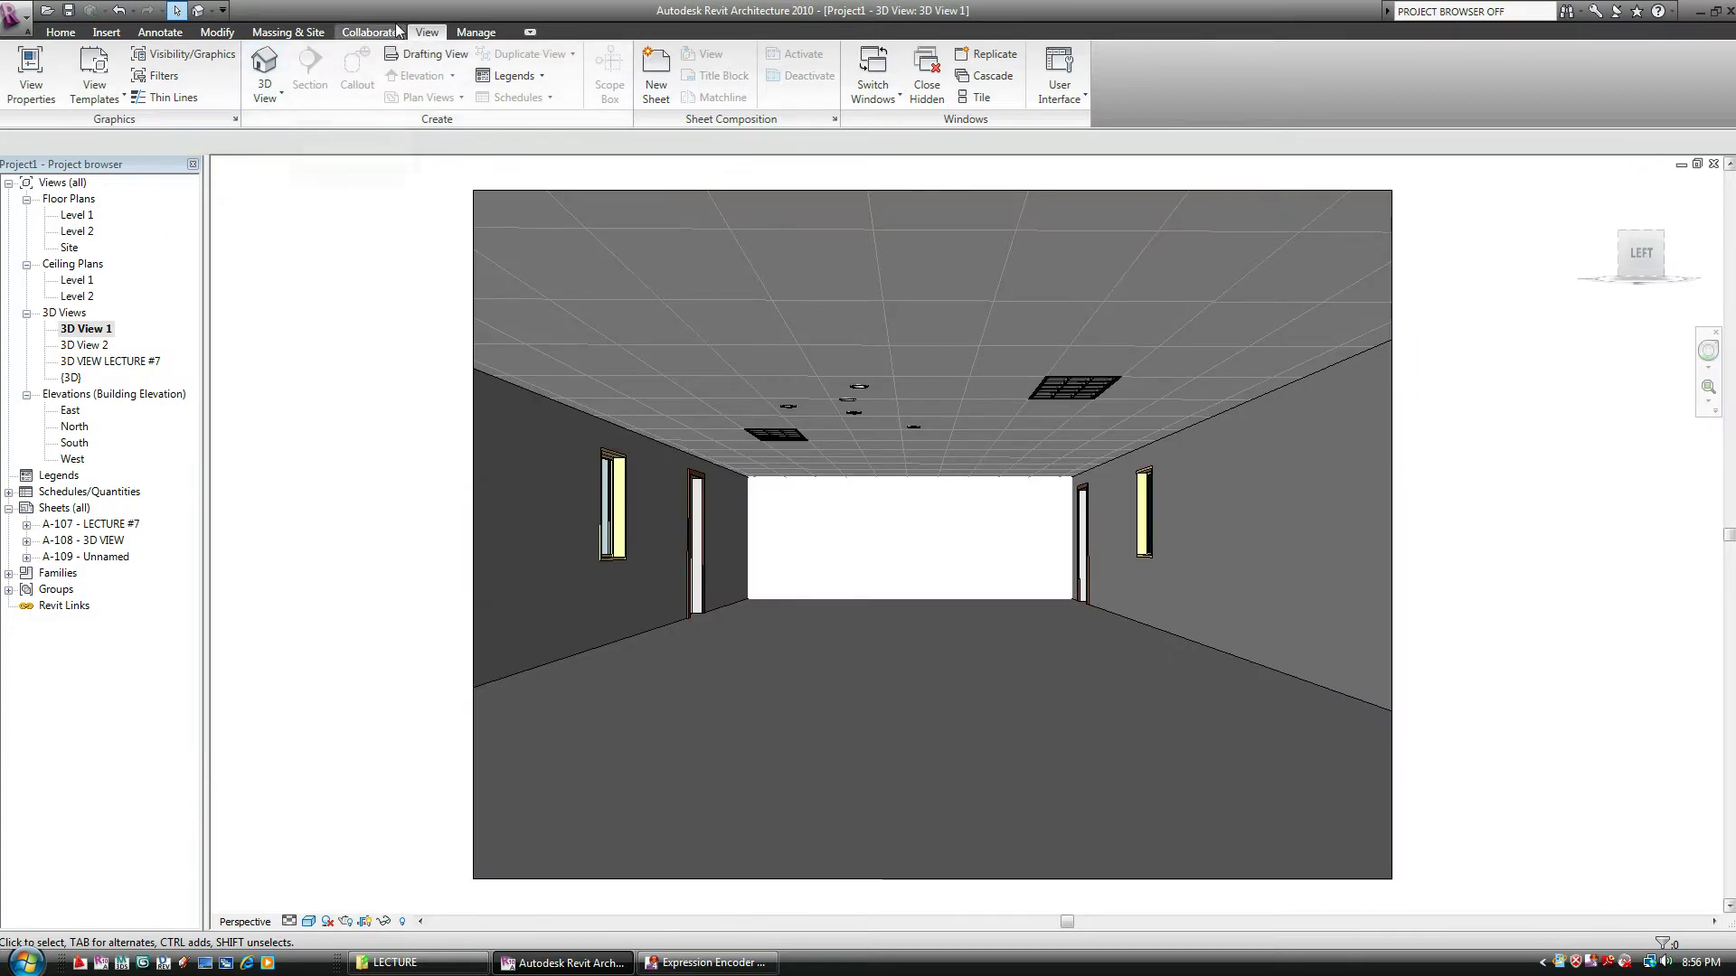
- Create a perspective camera view from the Level 1 floor plan, from the north room's west end with the target near the east wall
left_click(283, 97)
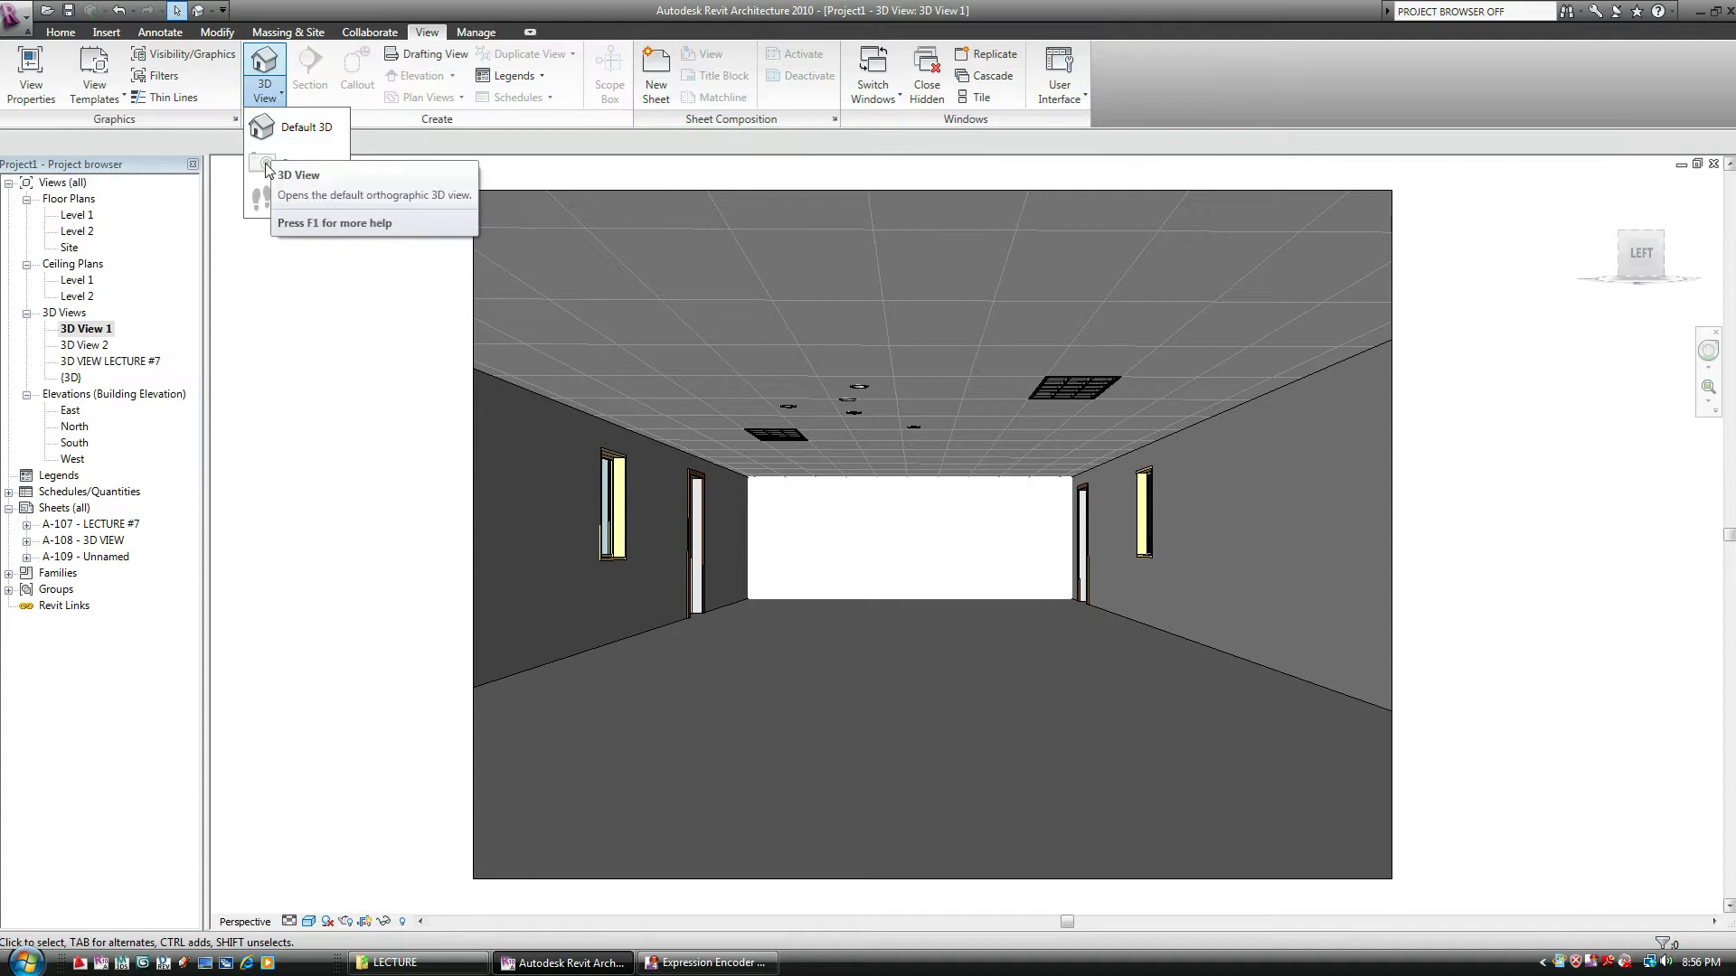
left_click(73, 217)
double_click(70, 219)
middle_click_drag(761, 329, 748, 383)
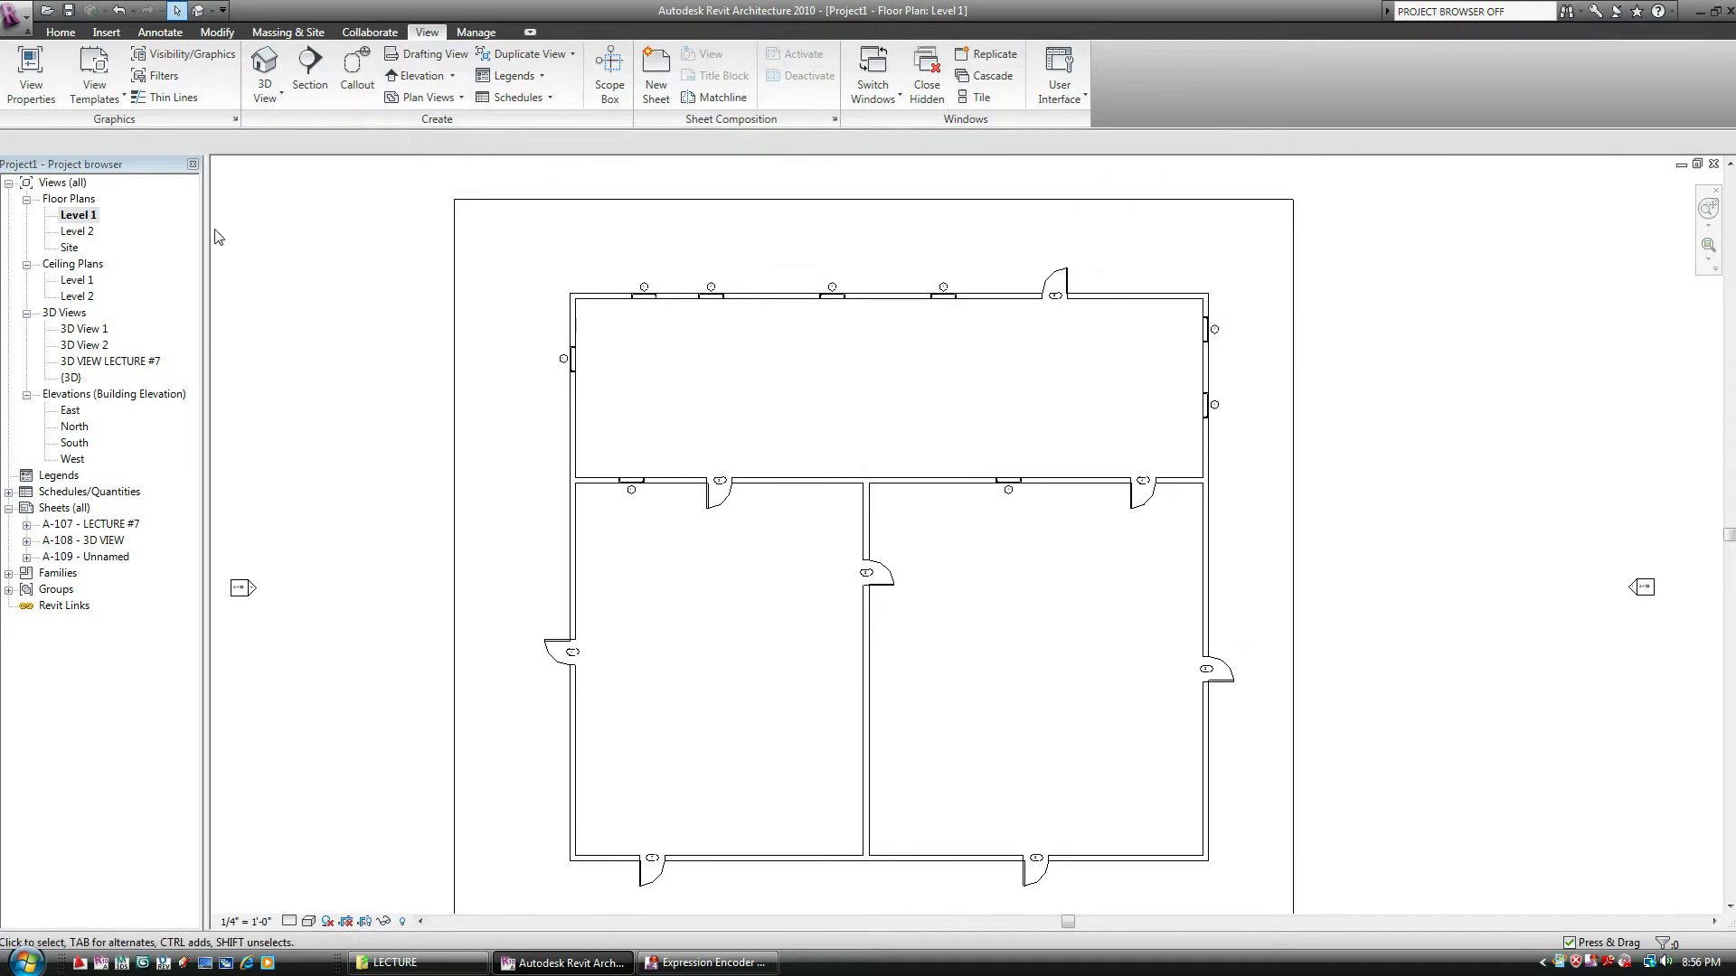
left_click(265, 94)
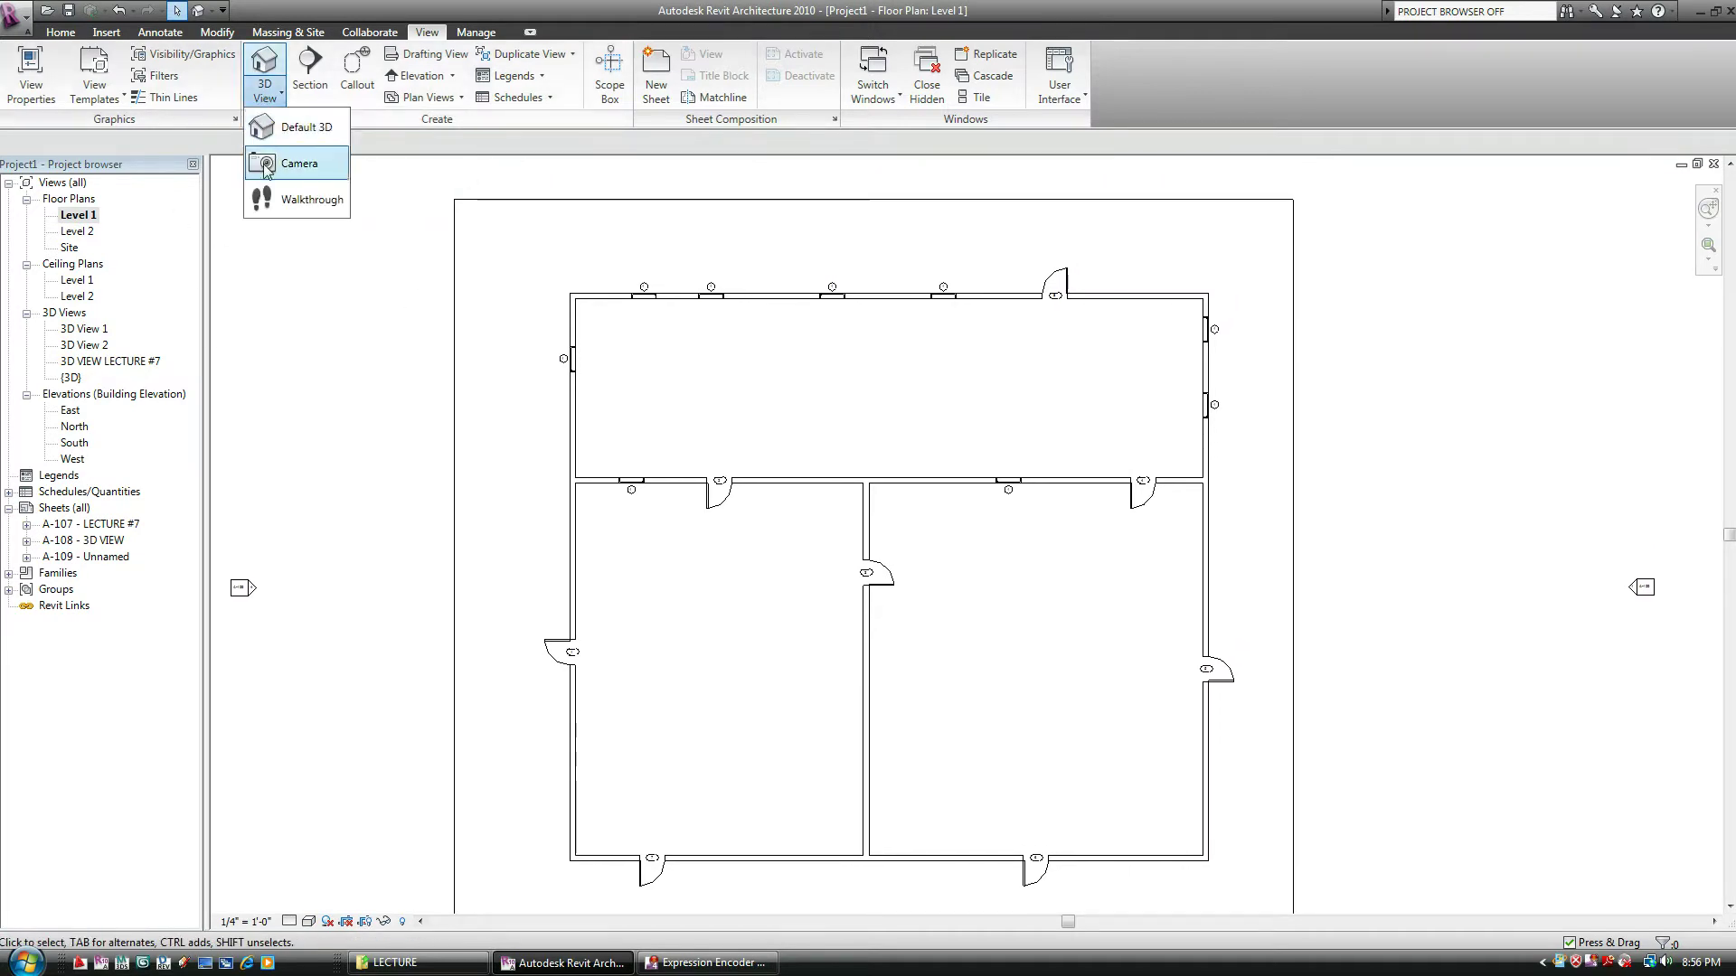
left_click(298, 164)
left_click(613, 389)
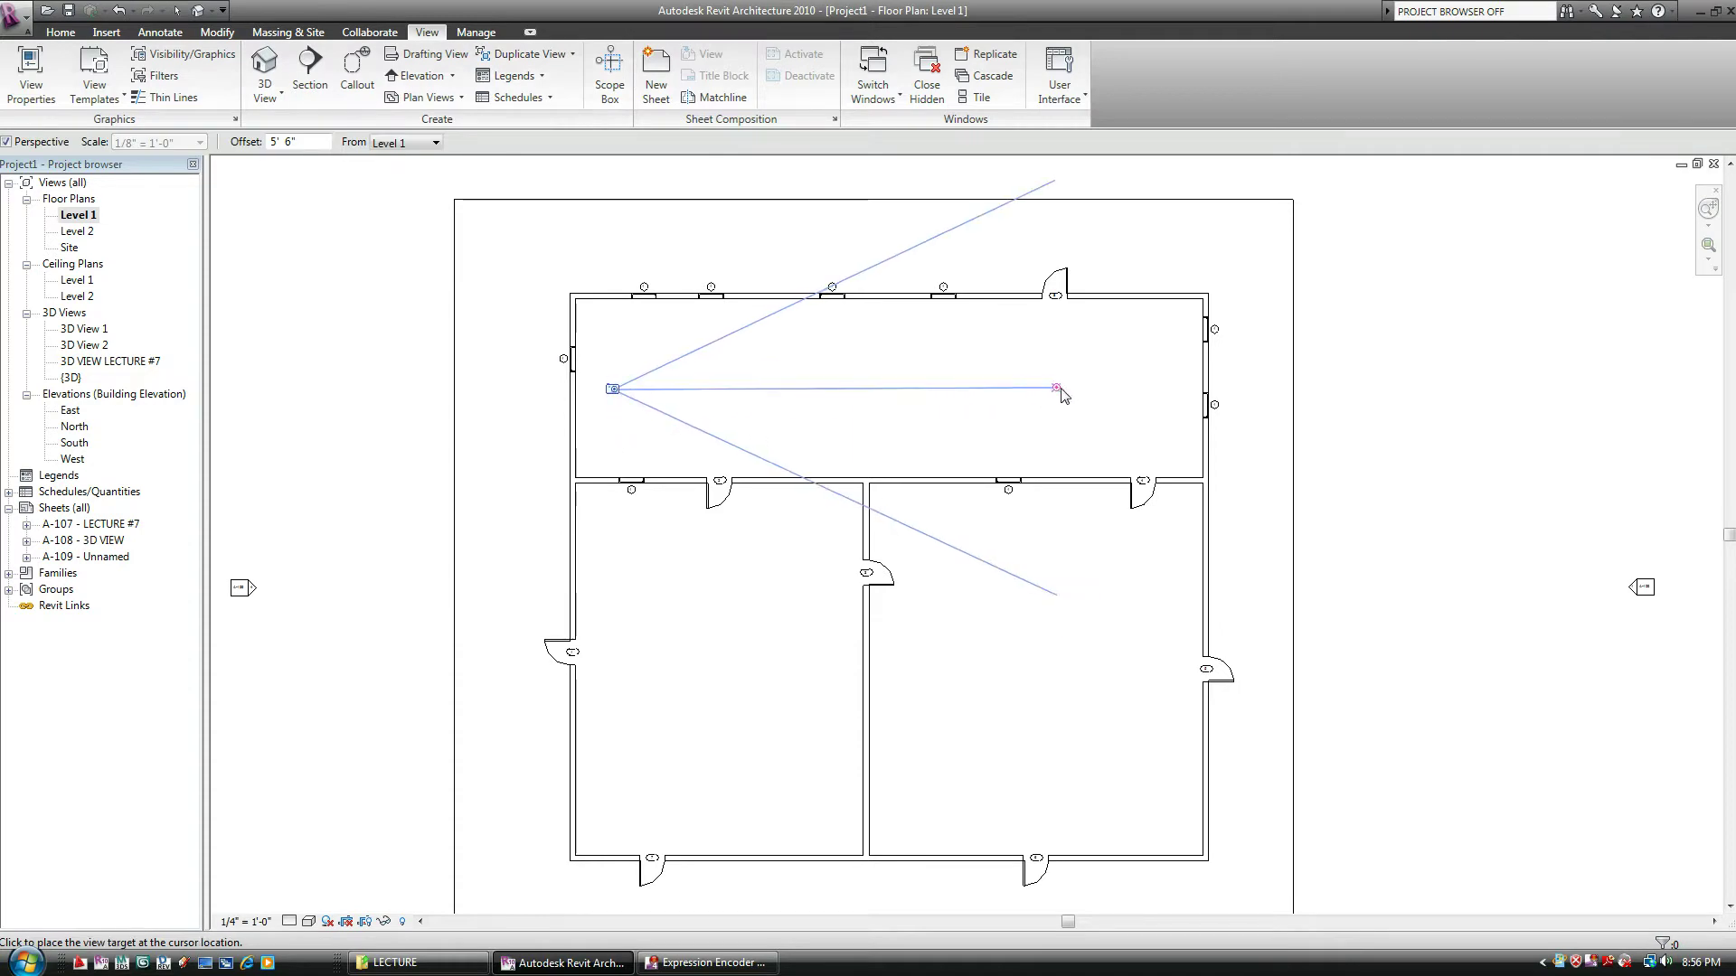
left_click(1162, 389)
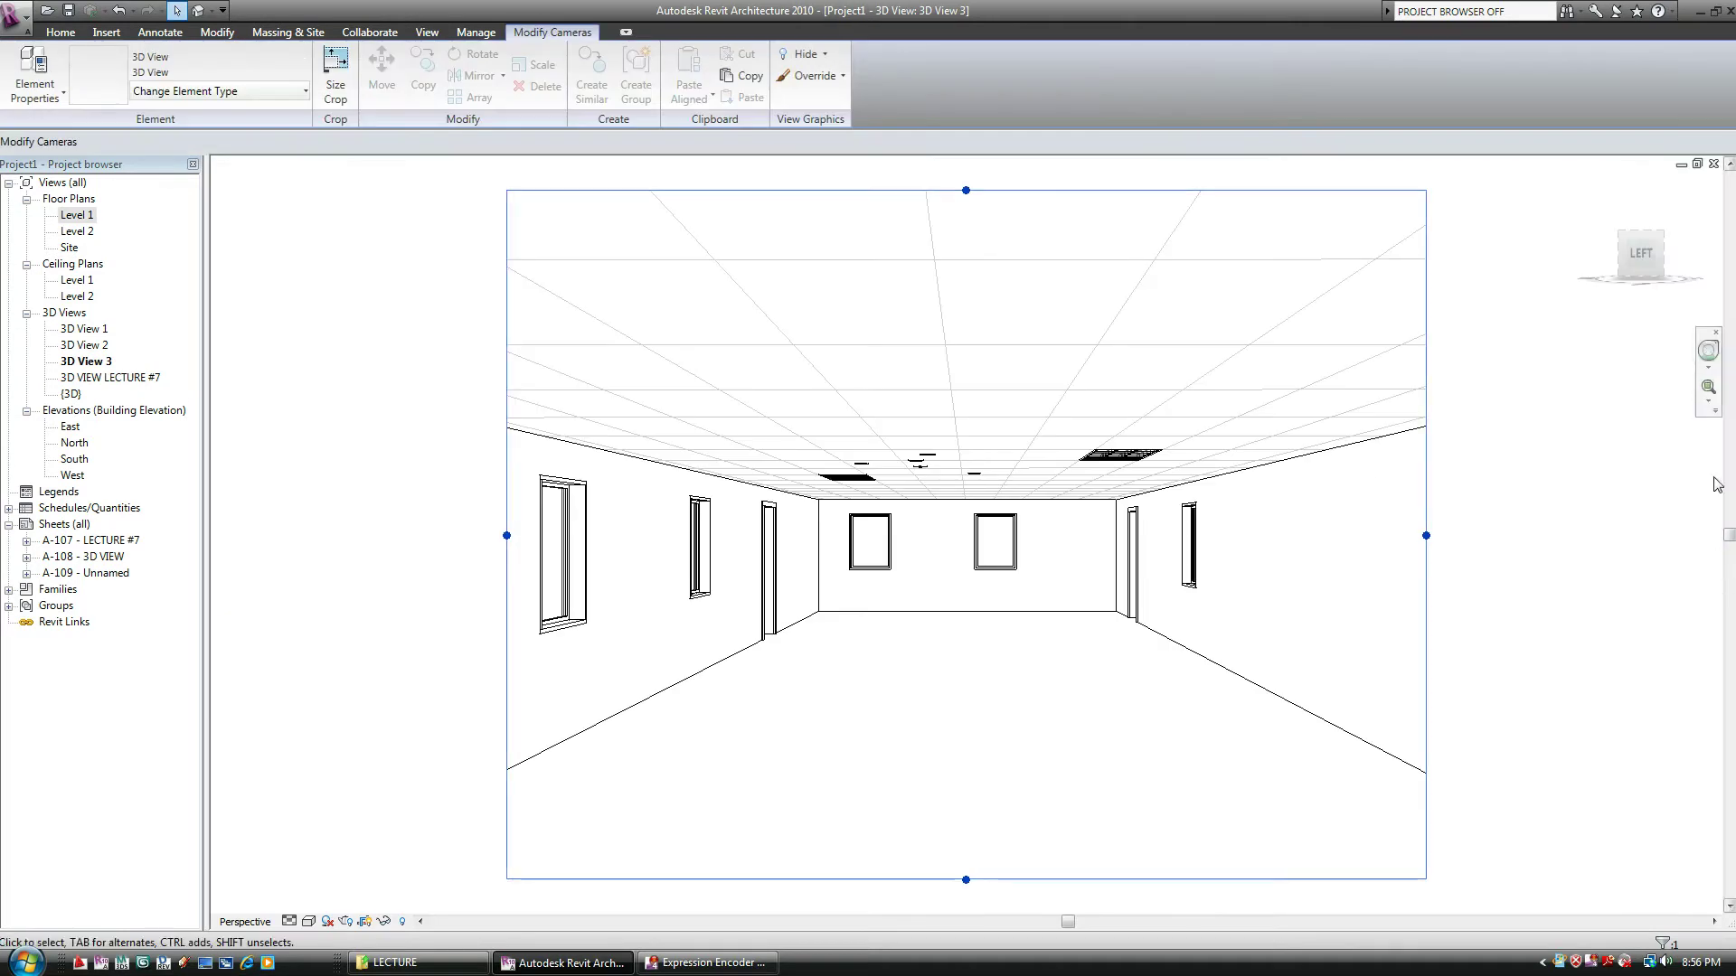
- Pan the new camera view so the room shifts up, and lower the camera's eye height toward the floor
left_click(1706, 353)
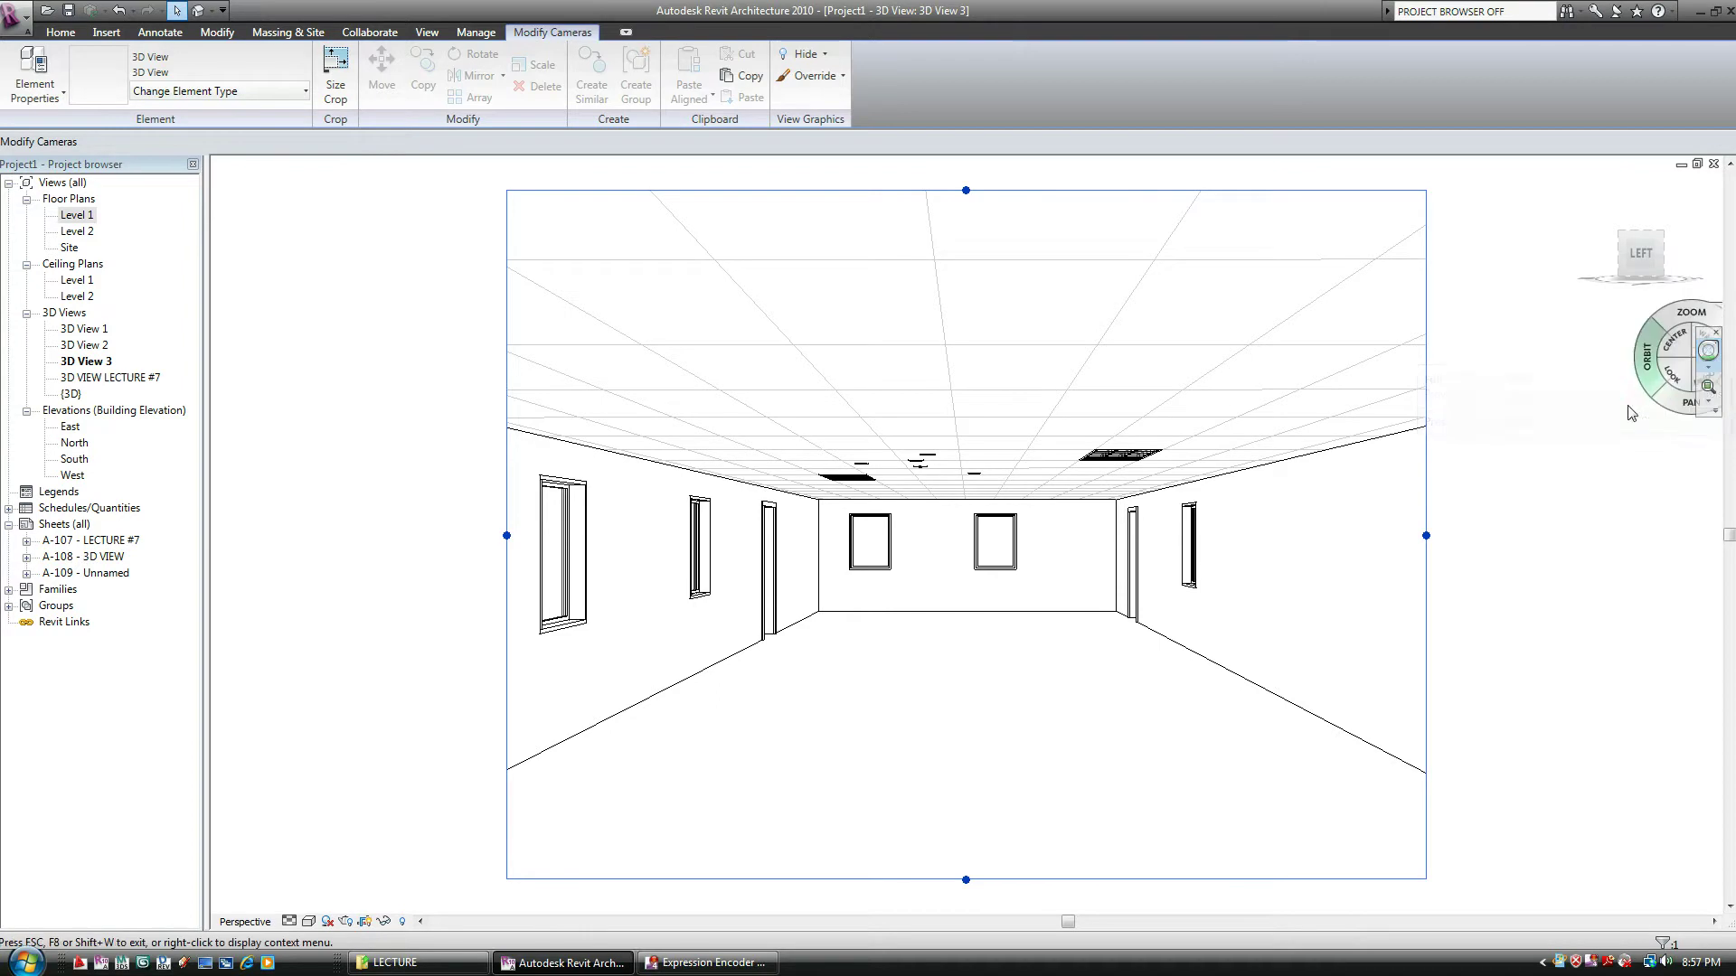
mouse_move(1584, 540)
left_mouse_down()
mouse_move(1564, 484)
mouse_move(1484, 485)
mouse_move(1445, 581)
mouse_move(1546, 525)
mouse_move(1576, 557)
left_mouse_up()
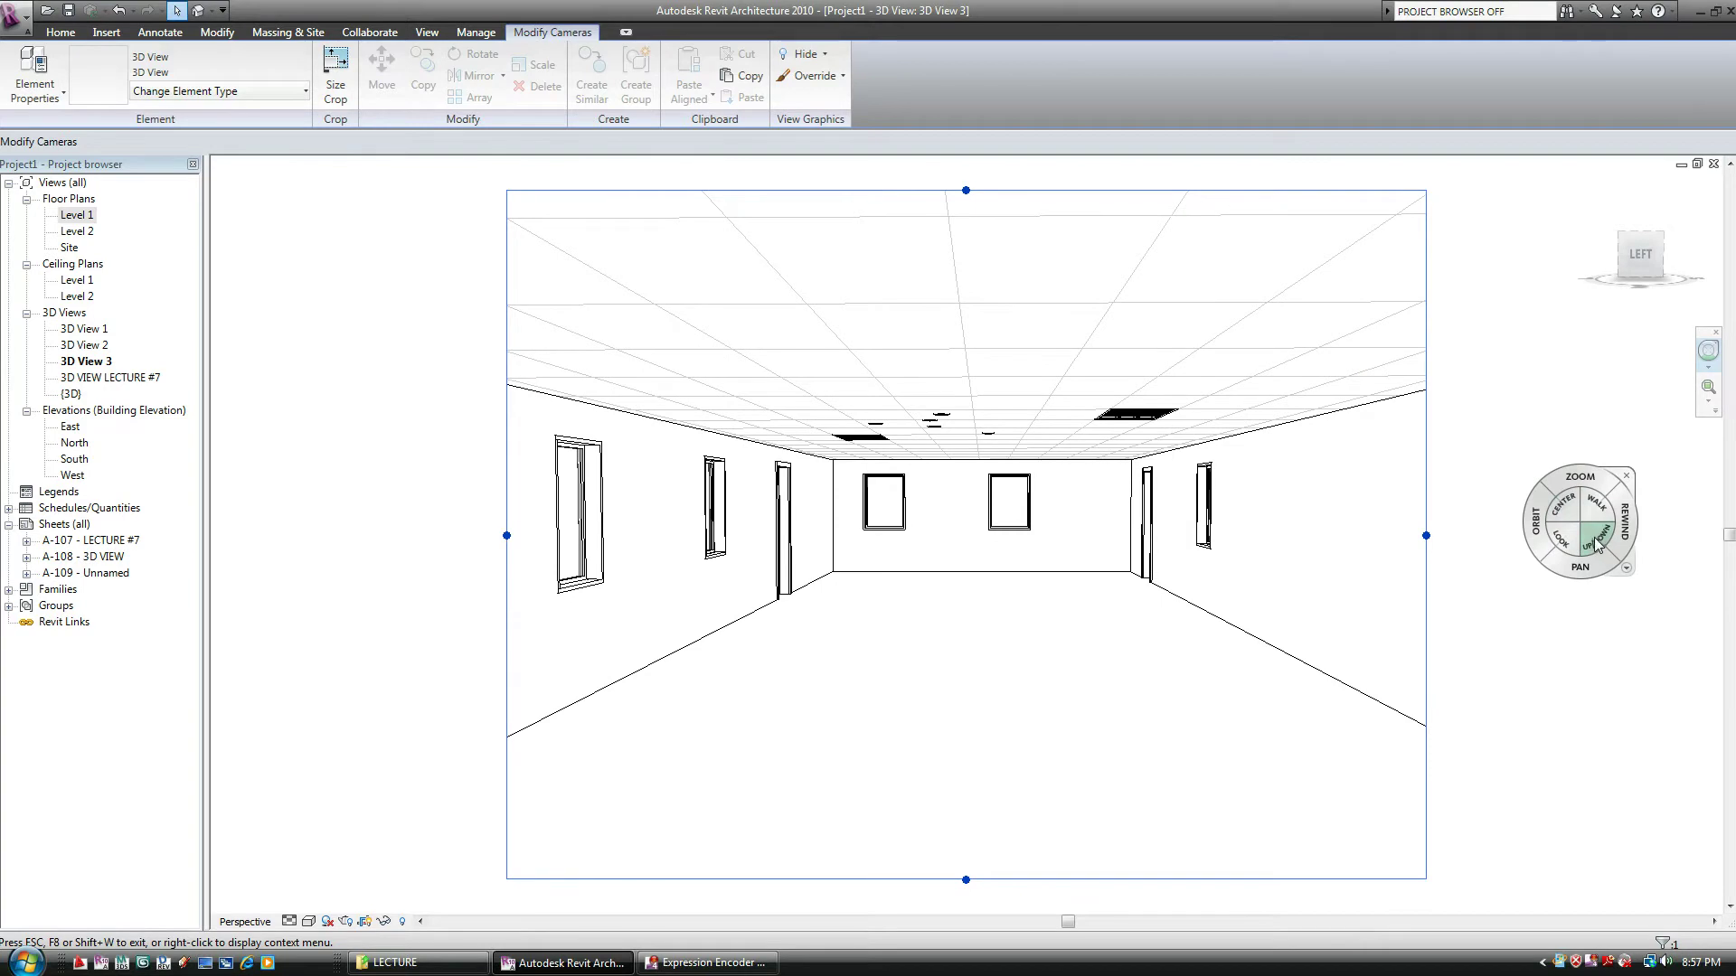
mouse_move(1596, 544)
left_mouse_down()
mouse_move(1594, 506)
mouse_move(1593, 537)
left_mouse_up()
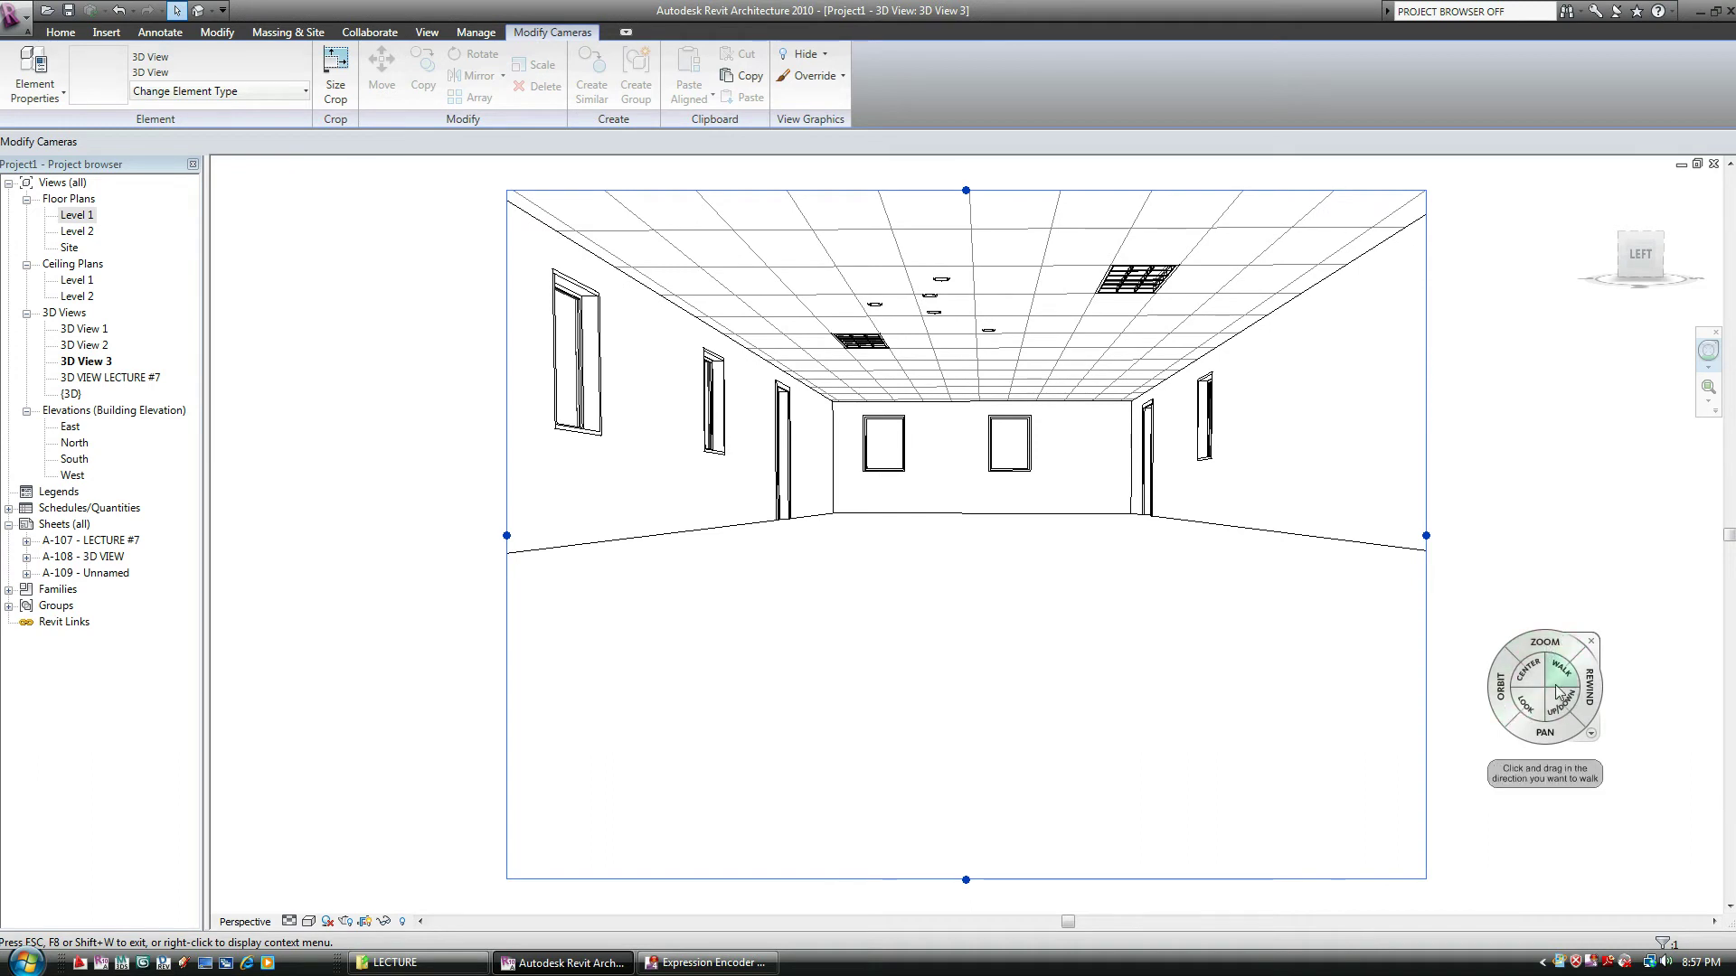
- Walk the lowered camera through the room toward the south wall's door near the east end, and end the navigation
left_click_drag(707, 687, 972, 828)
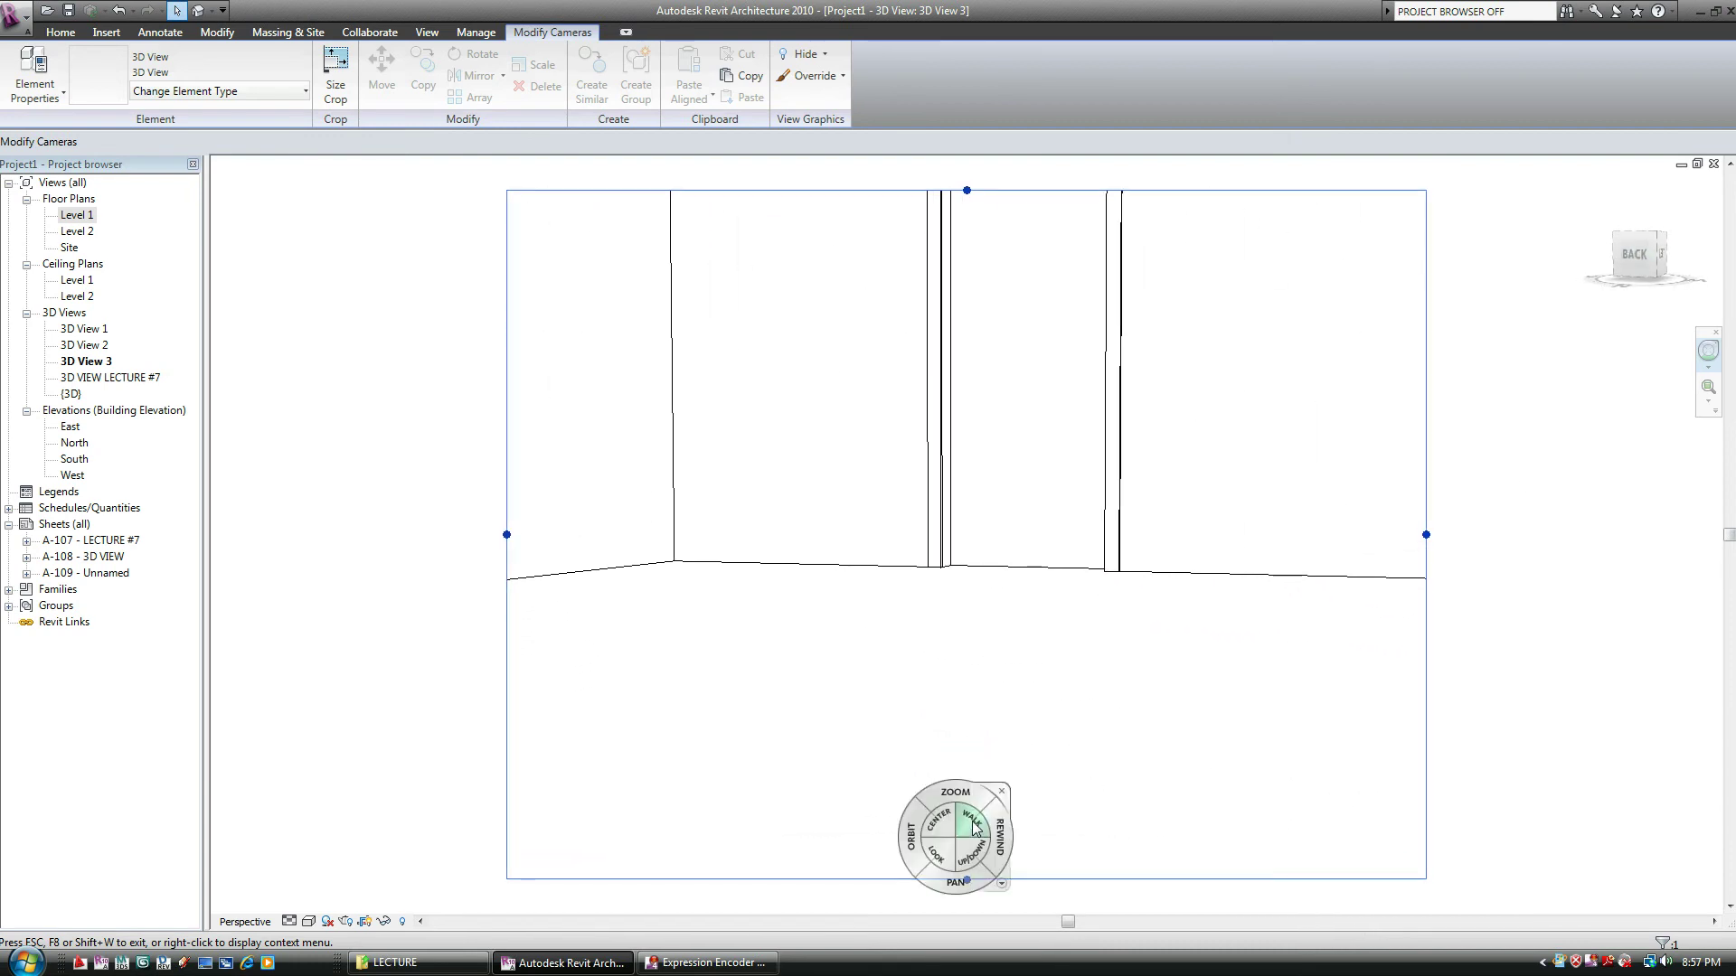
key("Escape")
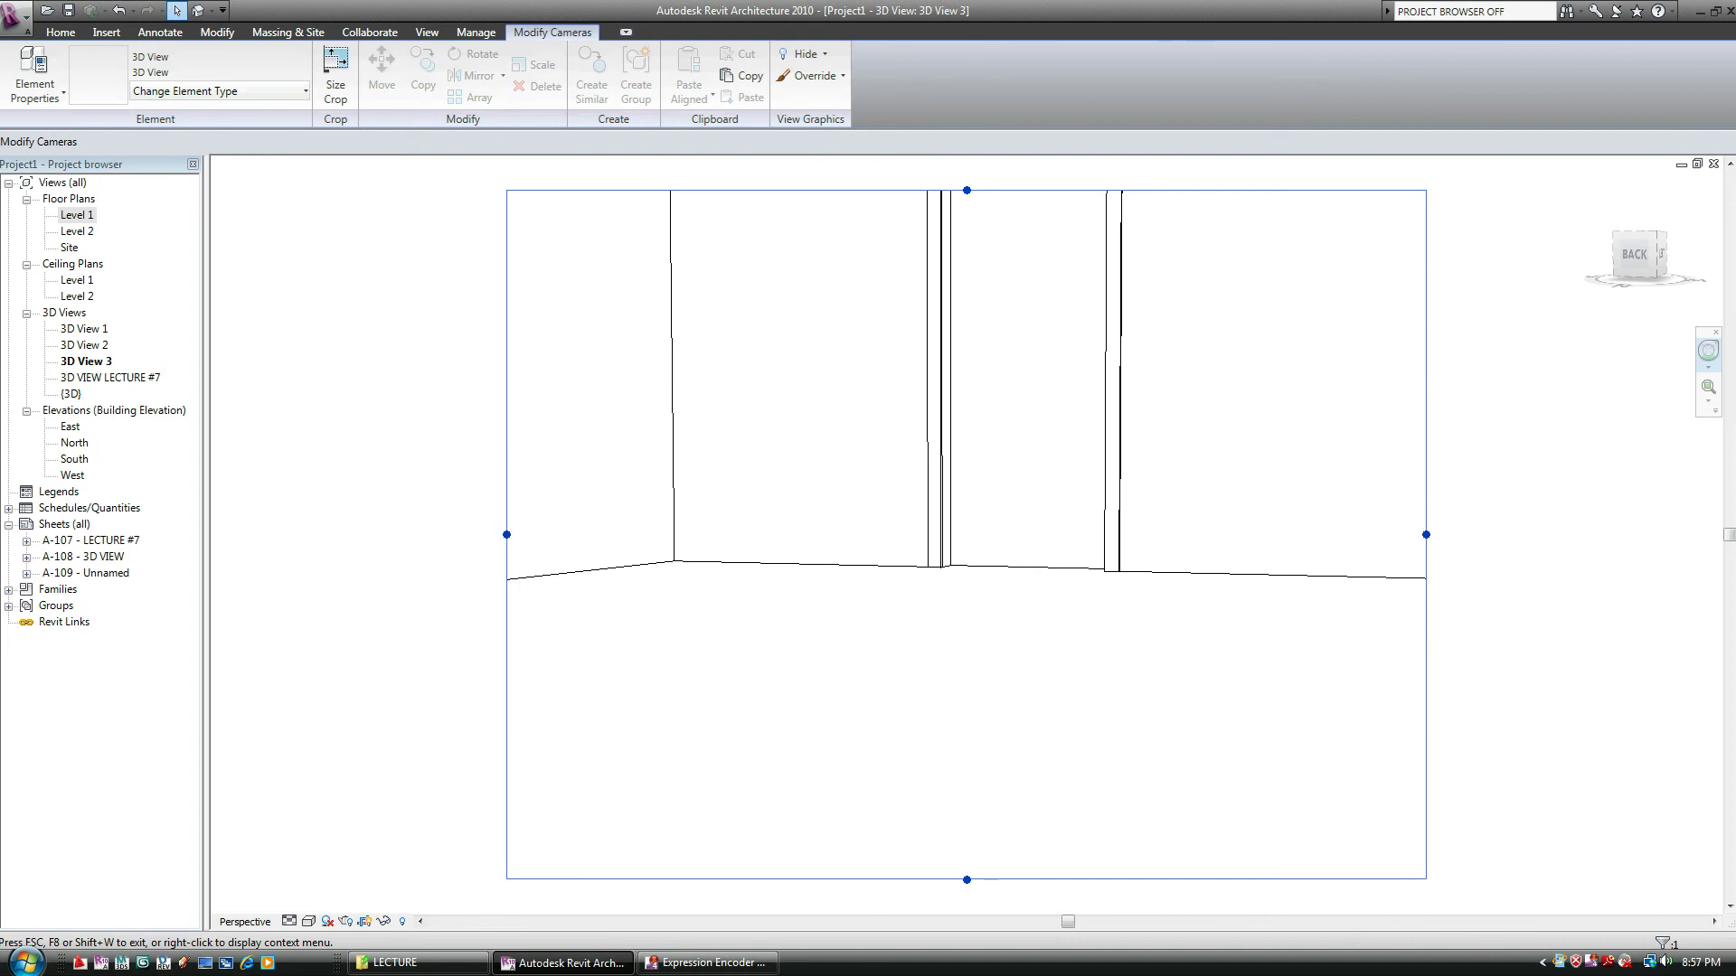